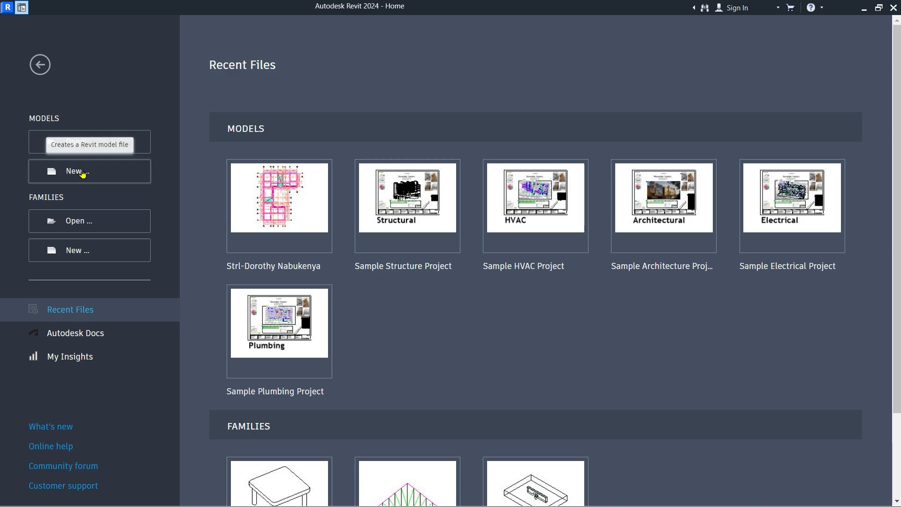
Create a new project from the Structural Template.
{"action": "left_click", "coordinate": [82, 173]}
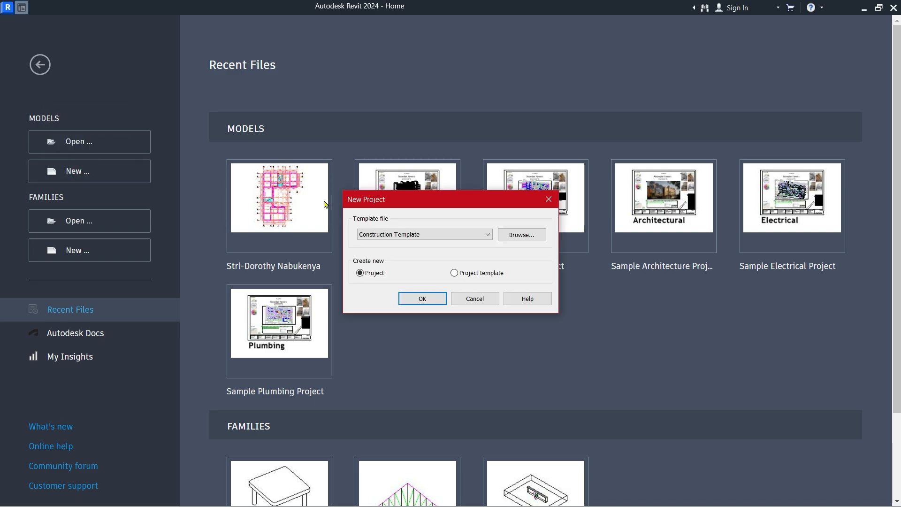
{"action": "left_click", "coordinate": [475, 235]}
{"action": "left_click", "coordinate": [380, 263]}
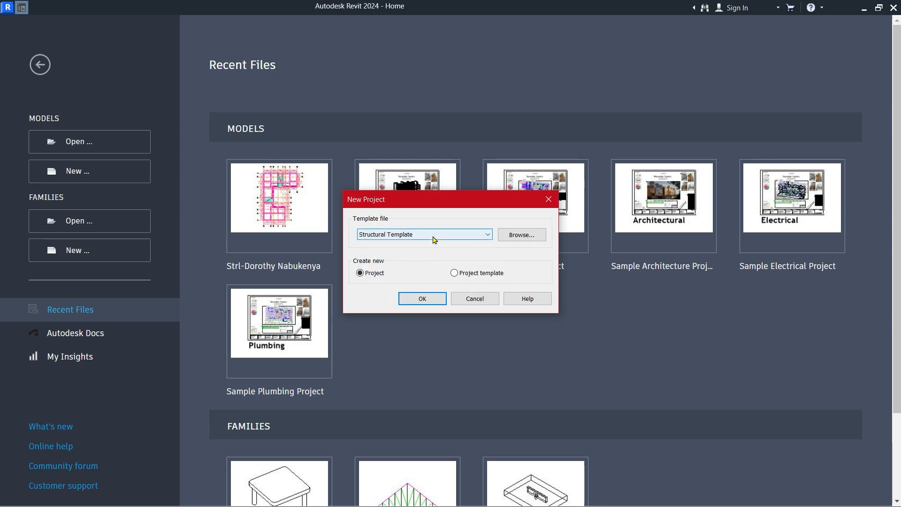
{"action": "key", "text": "Return"}
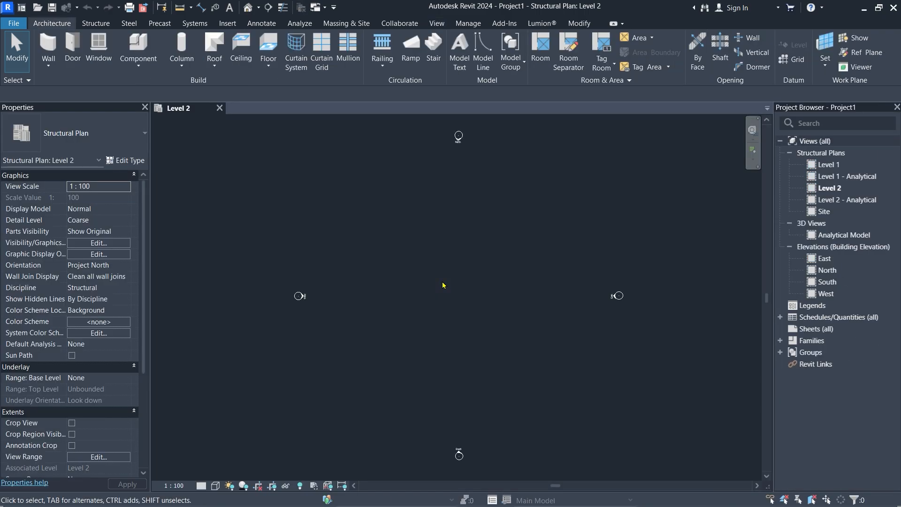
Open the project units settings and set the Distance format to Millimeters.
{"action": "left_click", "coordinate": [466, 24]}
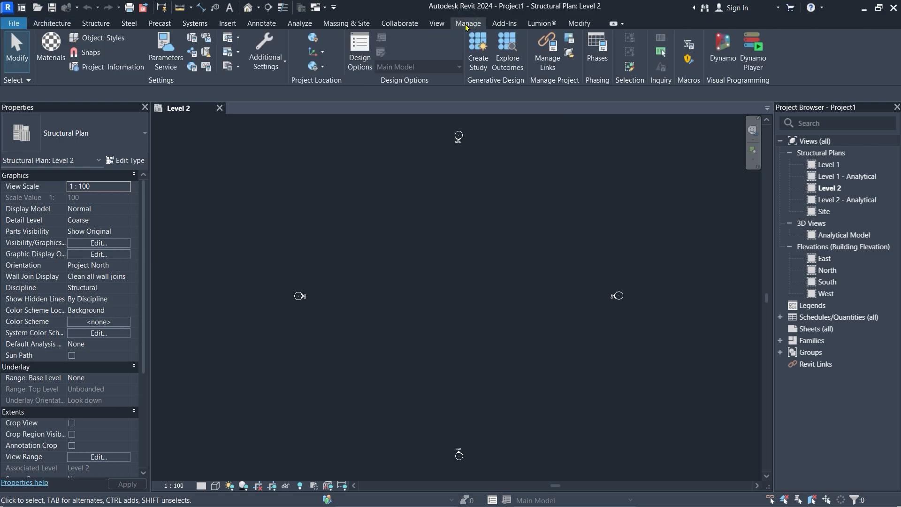
{"action": "left_click", "coordinate": [205, 69]}
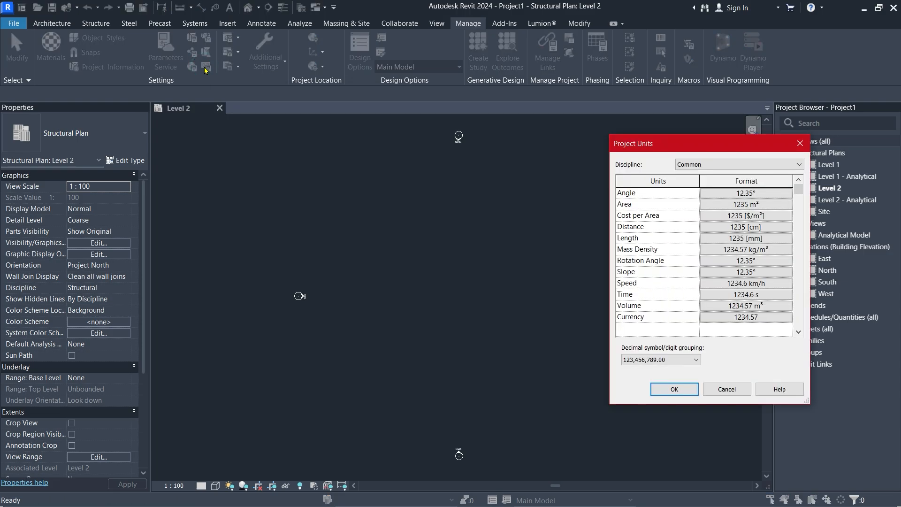
{"action": "left_click_drag", "start_coordinate": [629, 140], "coordinate": [519, 138]}
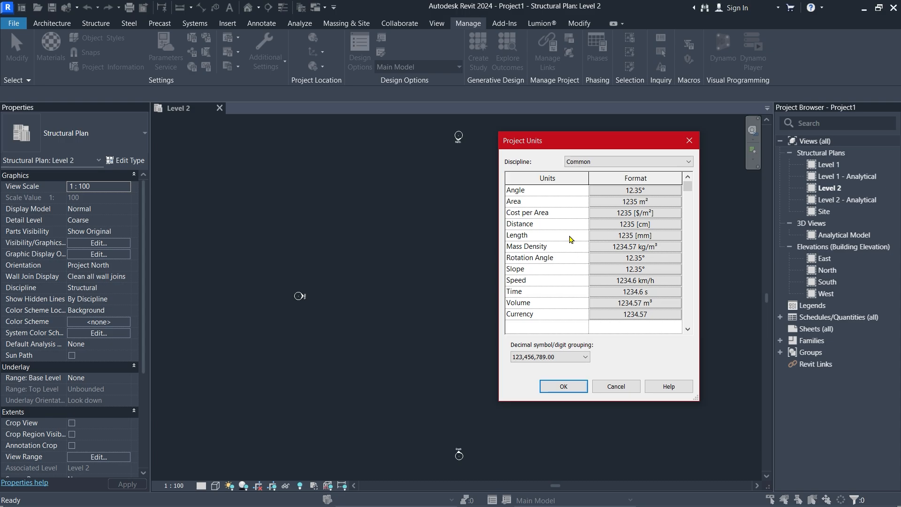
{"action": "left_click", "coordinate": [634, 235]}
{"action": "left_click", "coordinate": [710, 215]}
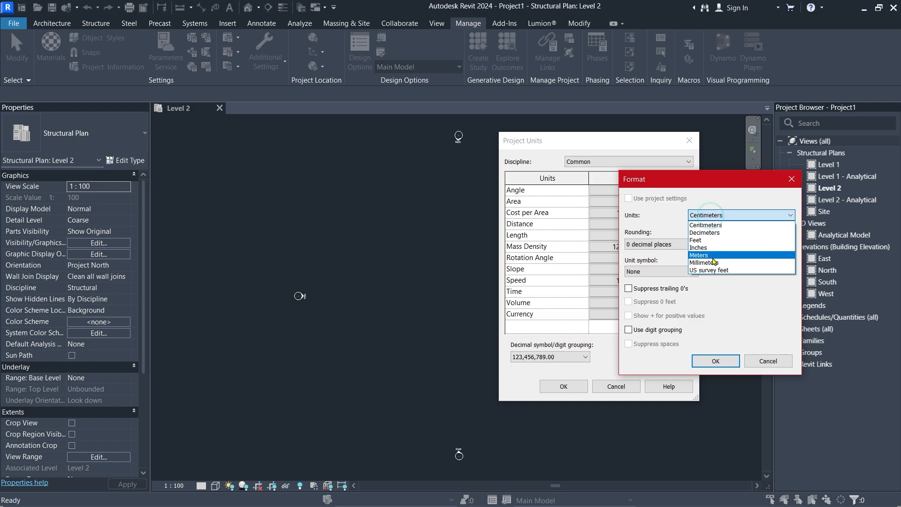
{"action": "left_click", "coordinate": [716, 261]}
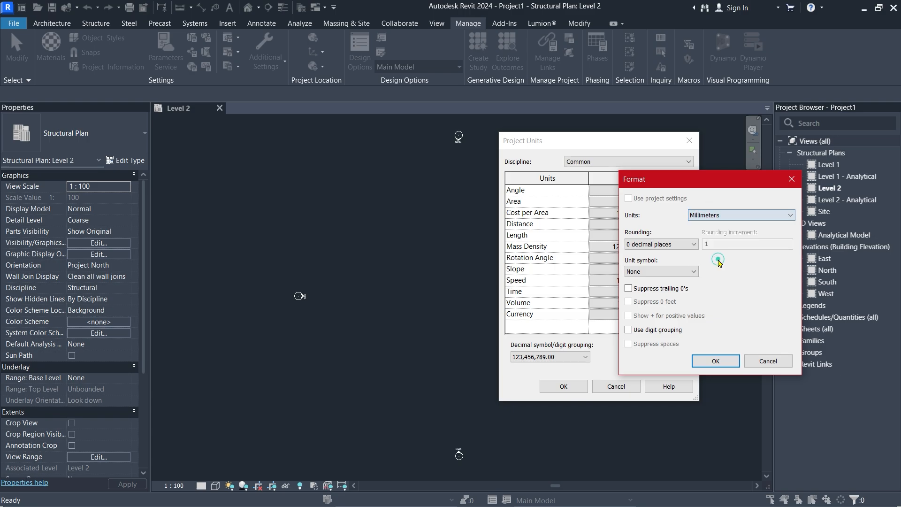
Check the rounding and unit symbol options, keep 0 decimal places and None, and accept the Distance format.
{"action": "left_click", "coordinate": [661, 245]}
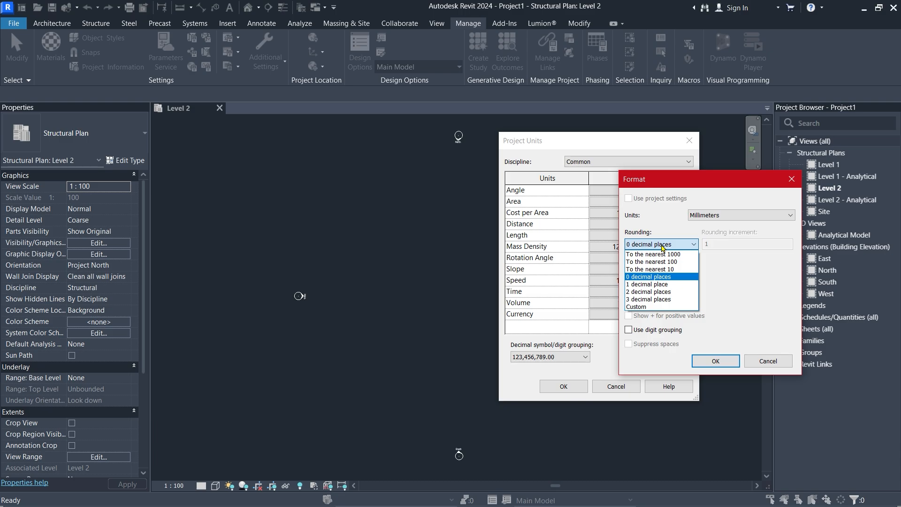
{"action": "left_click", "coordinate": [662, 245]}
{"action": "left_click", "coordinate": [667, 271]}
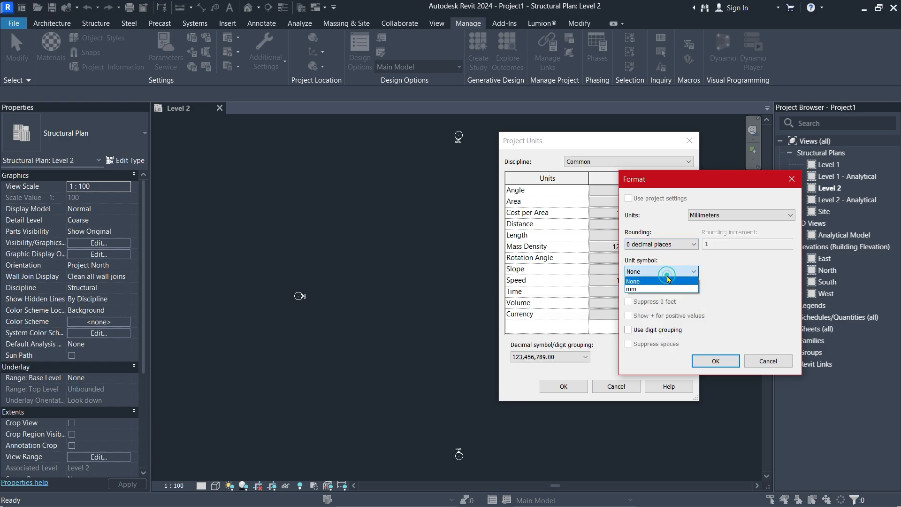
{"action": "left_click", "coordinate": [668, 277]}
{"action": "left_click", "coordinate": [667, 272]}
{"action": "left_click", "coordinate": [667, 273]}
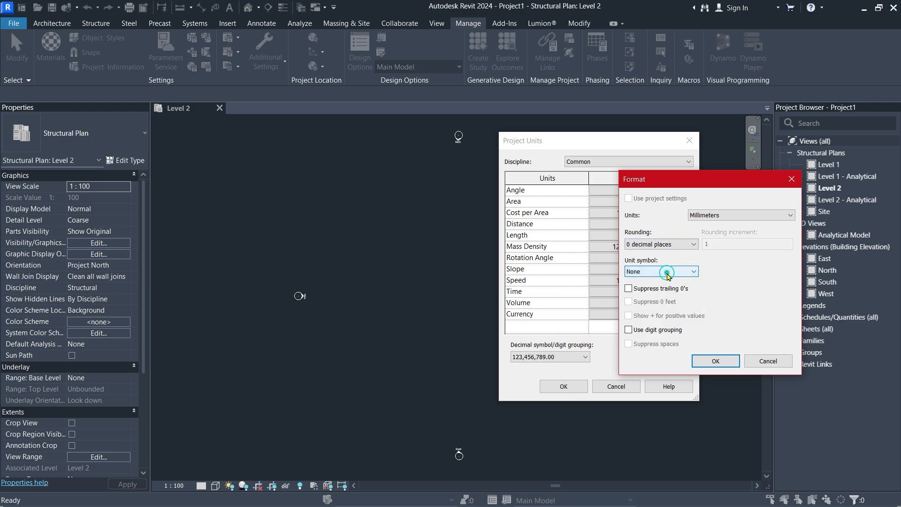
{"action": "left_click", "coordinate": [704, 359]}
Check the Length format without changing it, and review the unit formats of the Structural discipline.
{"action": "left_click", "coordinate": [625, 237]}
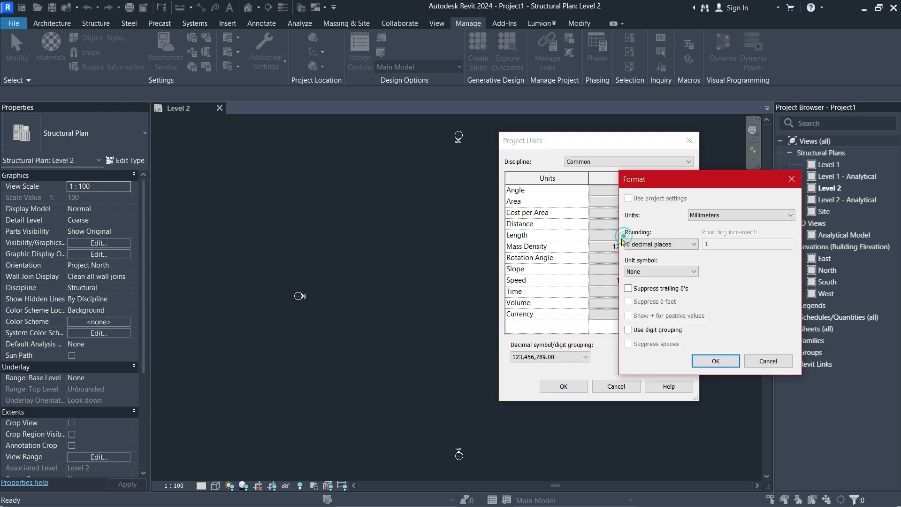
{"action": "left_click", "coordinate": [768, 360]}
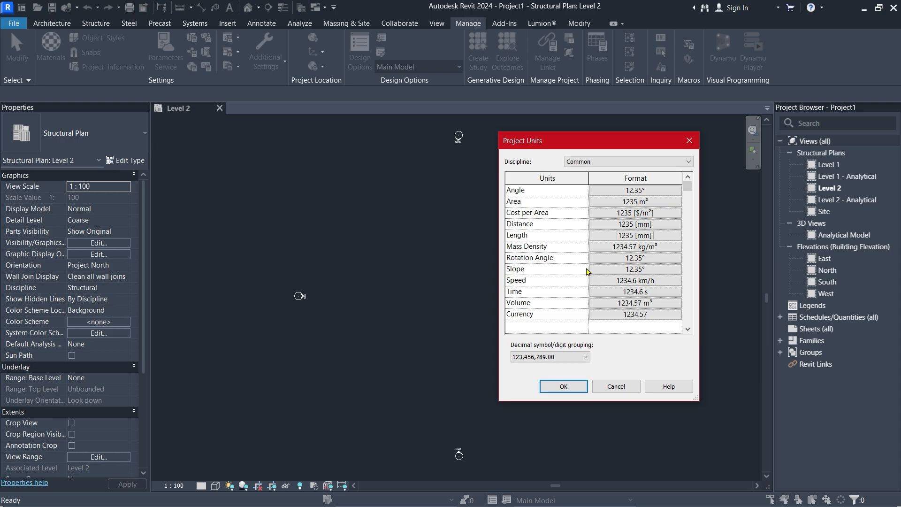
{"action": "left_click", "coordinate": [580, 164]}
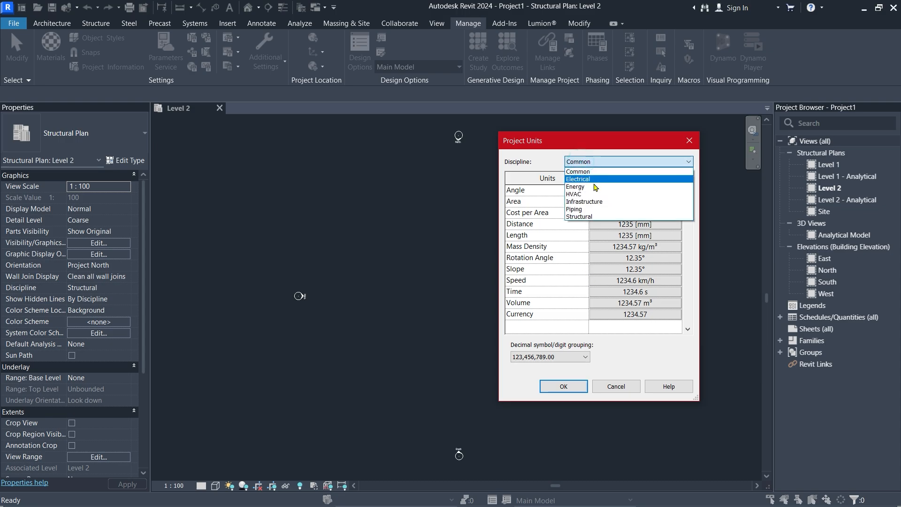
{"action": "left_click", "coordinate": [586, 219]}
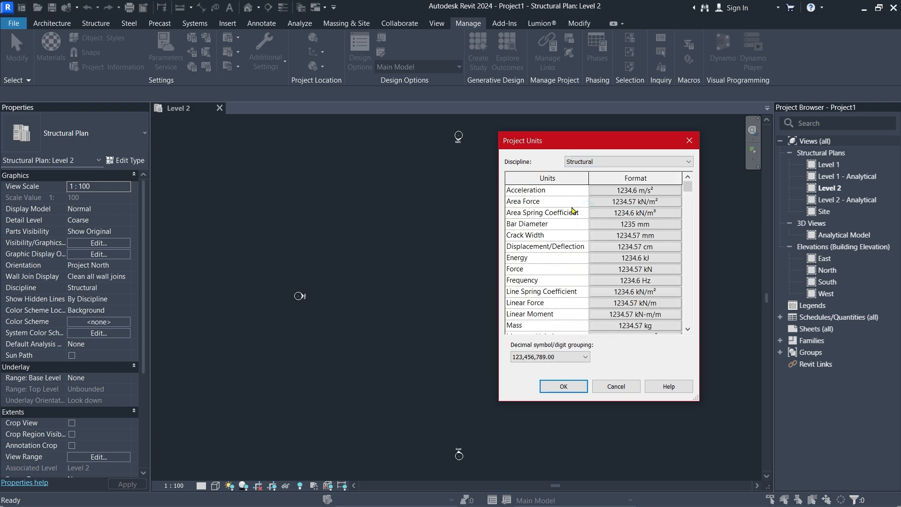
{"action": "scroll", "coordinate": [577, 211], "scroll_direction": "down", "scroll_amount": 5}
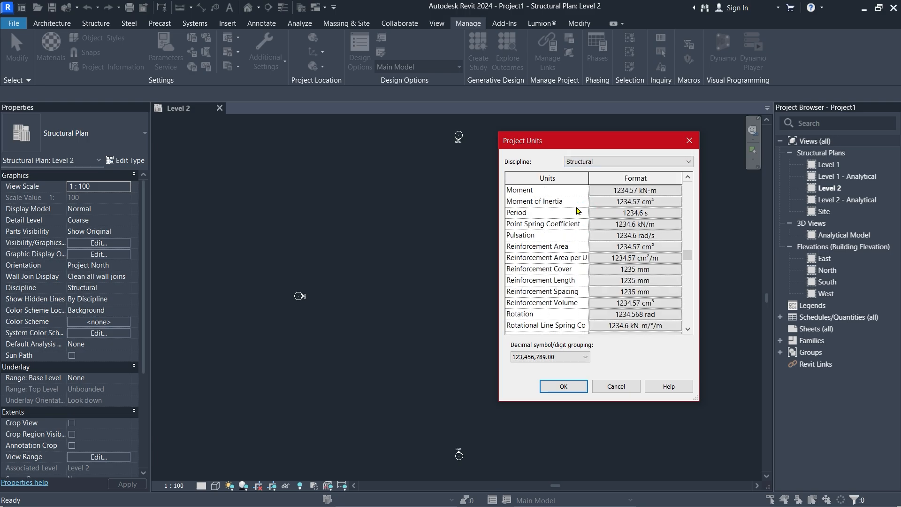
{"action": "scroll", "coordinate": [578, 211], "scroll_direction": "down", "scroll_amount": 5}
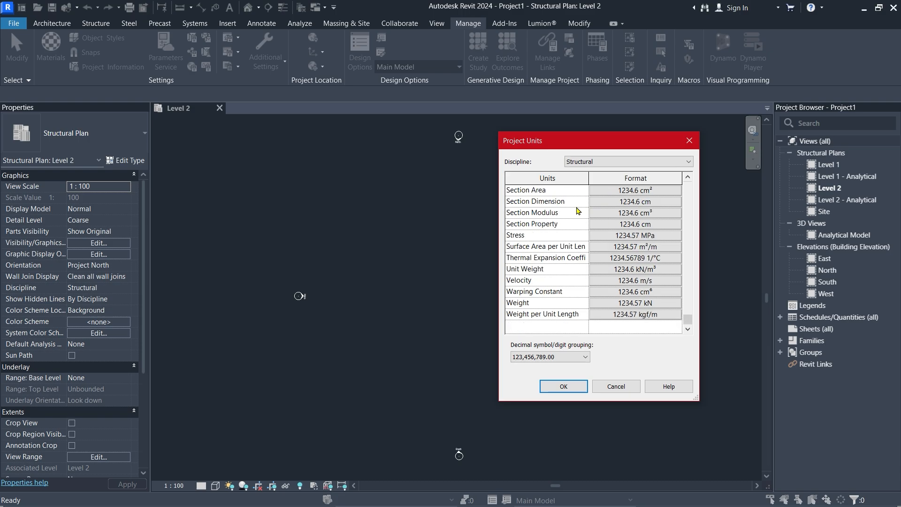
{"action": "scroll", "coordinate": [578, 211], "scroll_direction": "up", "scroll_amount": 3}
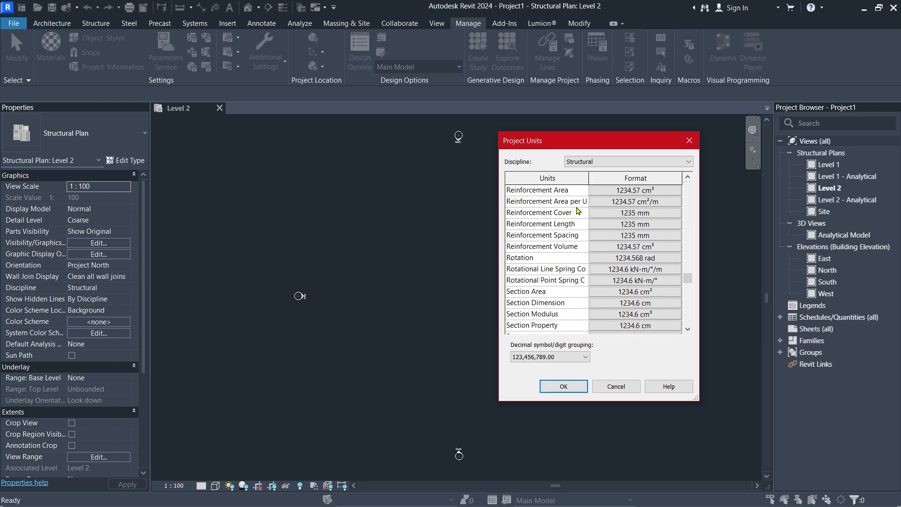
{"action": "scroll", "coordinate": [578, 210], "scroll_direction": "up", "scroll_amount": 3}
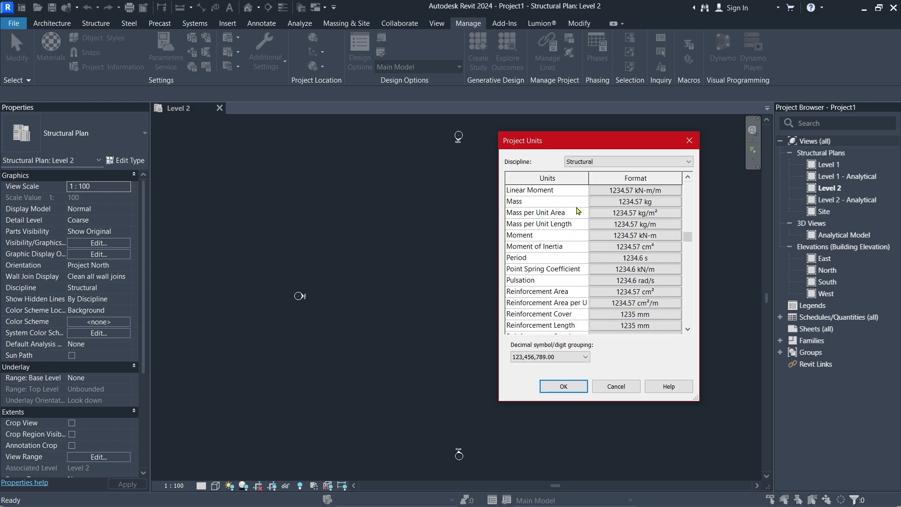
{"action": "scroll", "coordinate": [578, 211], "scroll_direction": "up", "scroll_amount": 4}
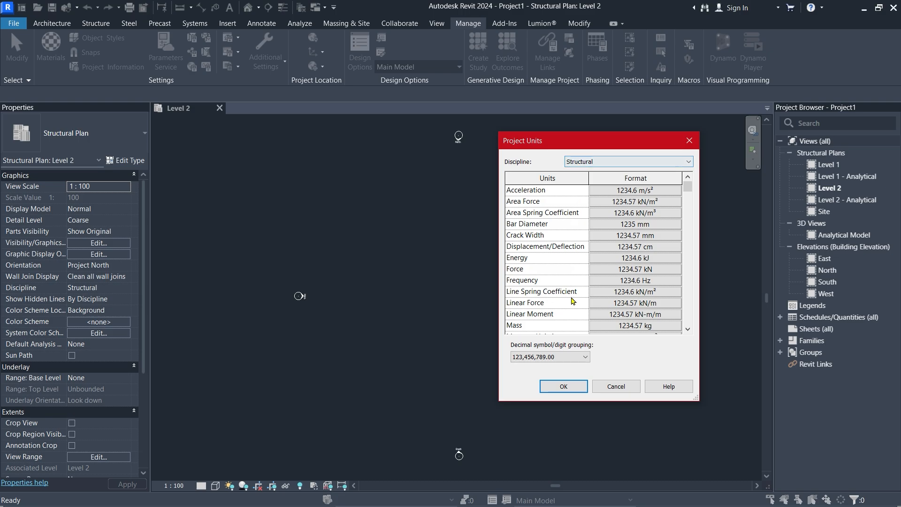
{"action": "scroll", "coordinate": [573, 301], "scroll_direction": "down", "scroll_amount": 4}
{"action": "scroll", "coordinate": [538, 273], "scroll_direction": "down", "scroll_amount": 2}
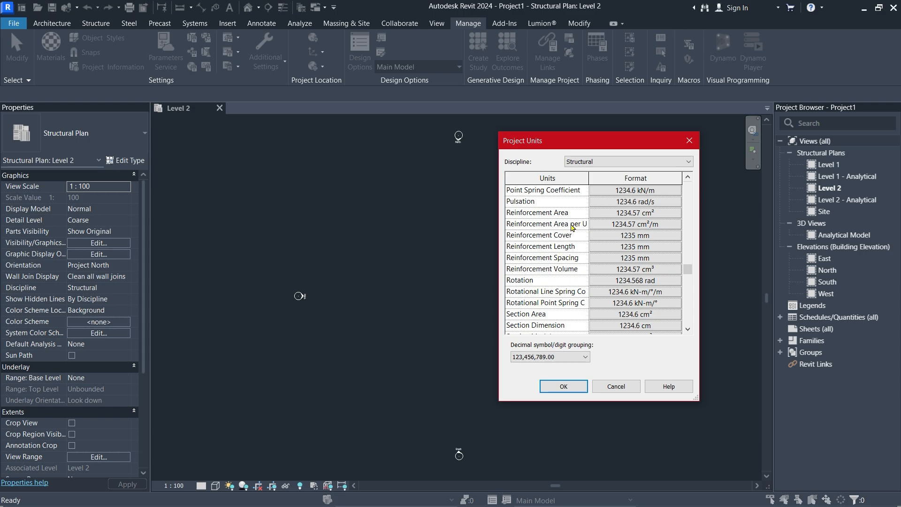
Switch the units discipline back to Common and accept the project units.
{"action": "left_click", "coordinate": [610, 158]}
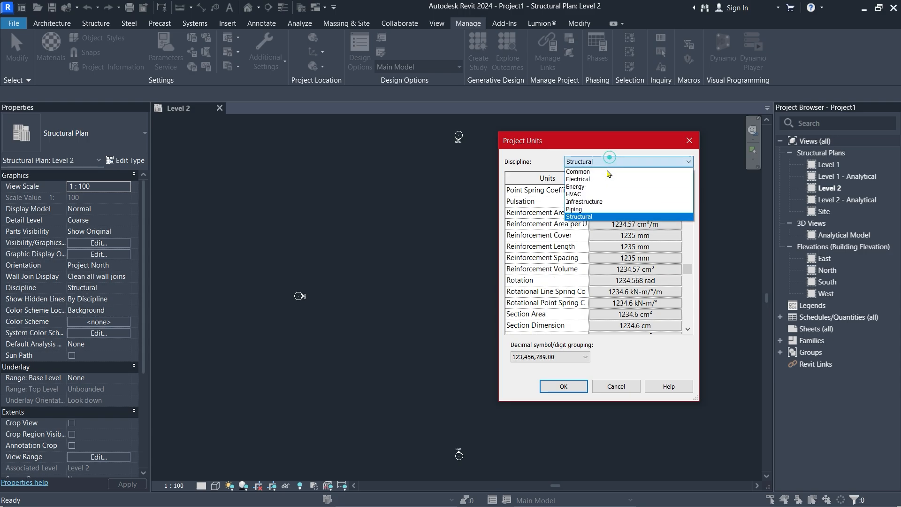
{"action": "left_click", "coordinate": [581, 172]}
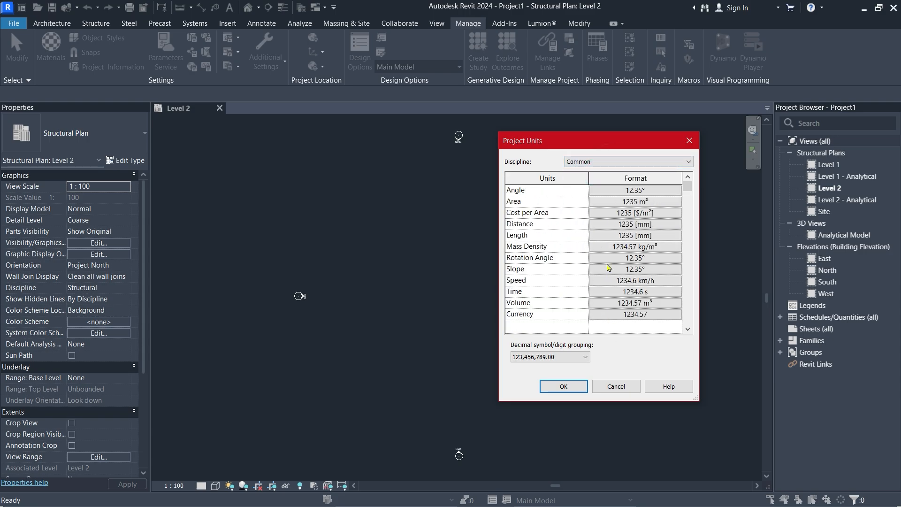
{"action": "left_click", "coordinate": [563, 386]}
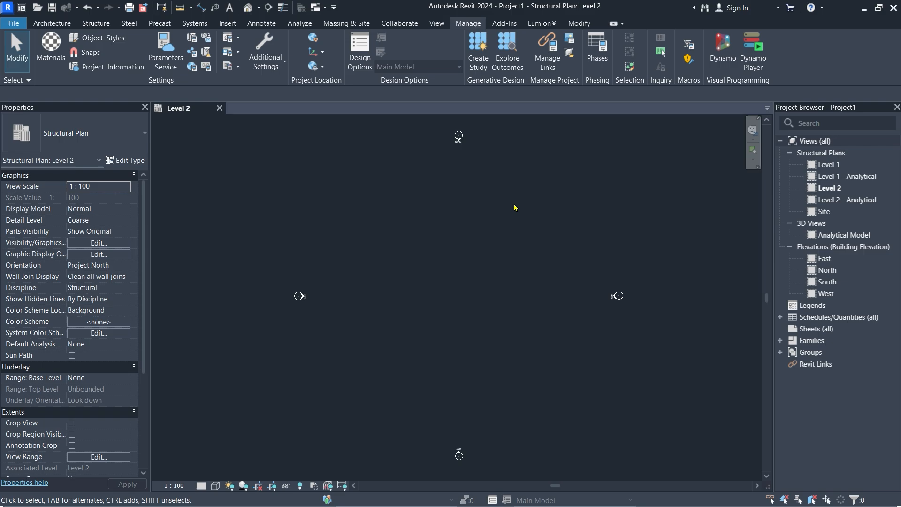
Reopen the project units settings to check the Common formats, and close them.
{"action": "key", "text": "u"}
{"action": "key", "text": "n"}
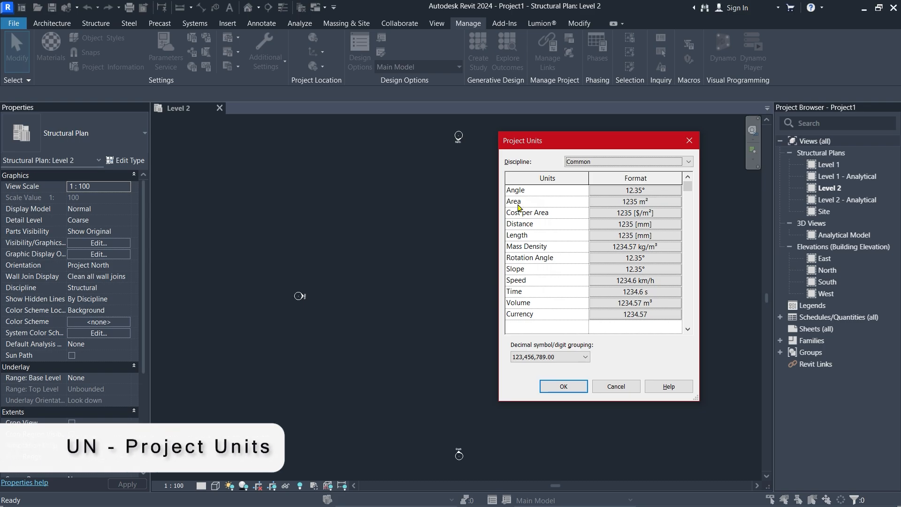
{"action": "left_click", "coordinate": [563, 386]}
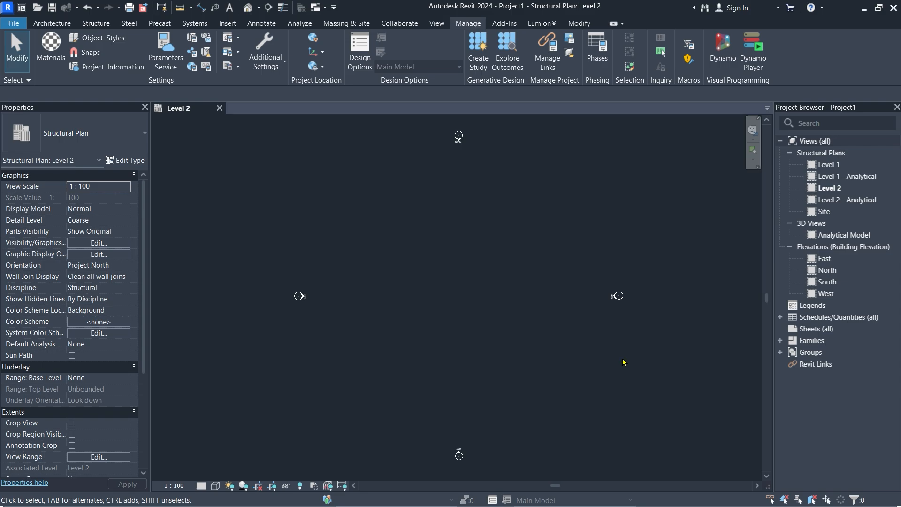
Open the South elevation and rename Level 1 as Ground Floor.
{"action": "double_click", "coordinate": [828, 281]}
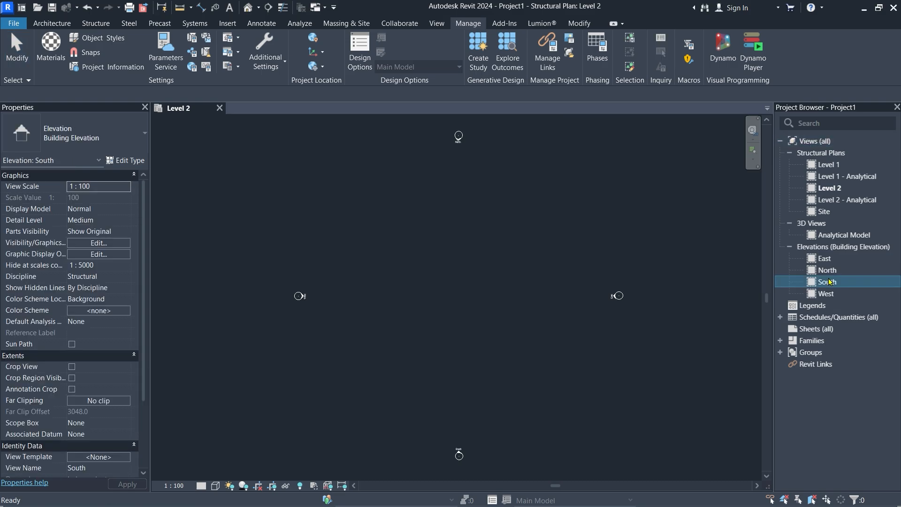
{"action": "scroll", "coordinate": [610, 328], "scroll_direction": "up", "scroll_amount": 4}
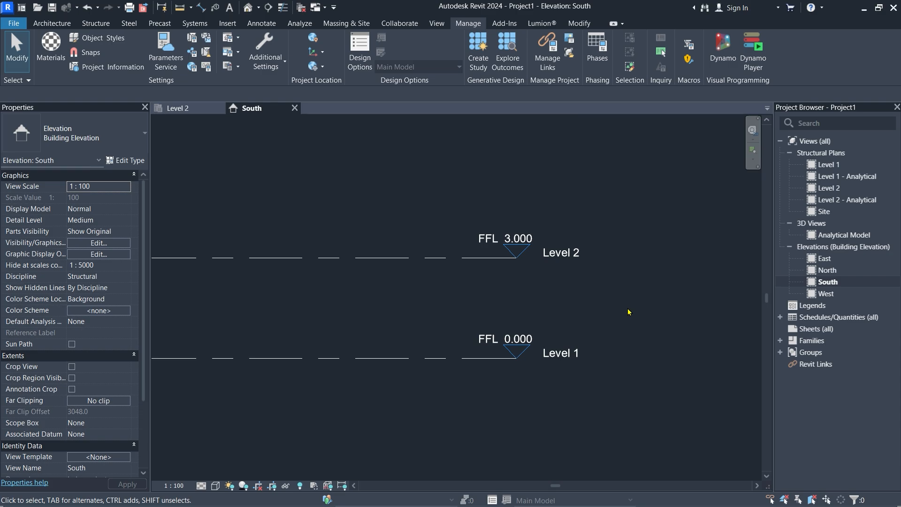
{"action": "left_click", "coordinate": [569, 350]}
{"action": "left_click", "coordinate": [602, 310]}
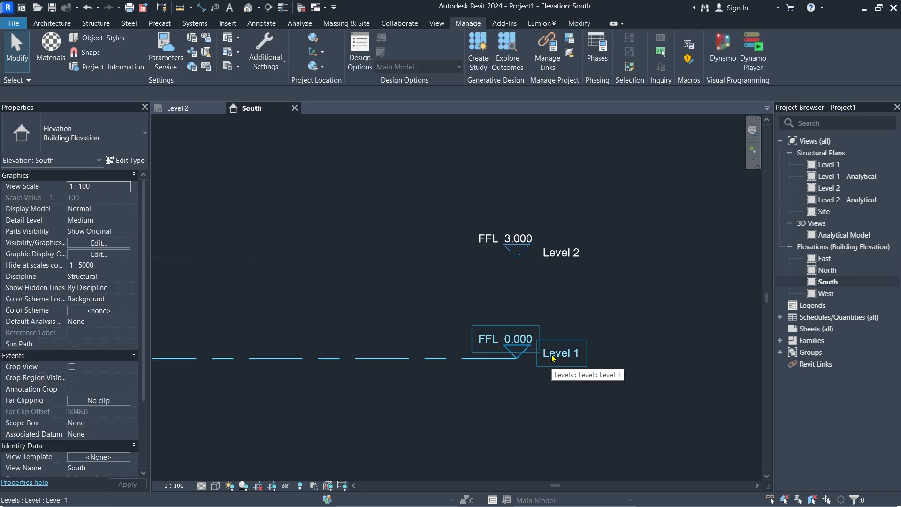
{"action": "left_click", "coordinate": [552, 357]}
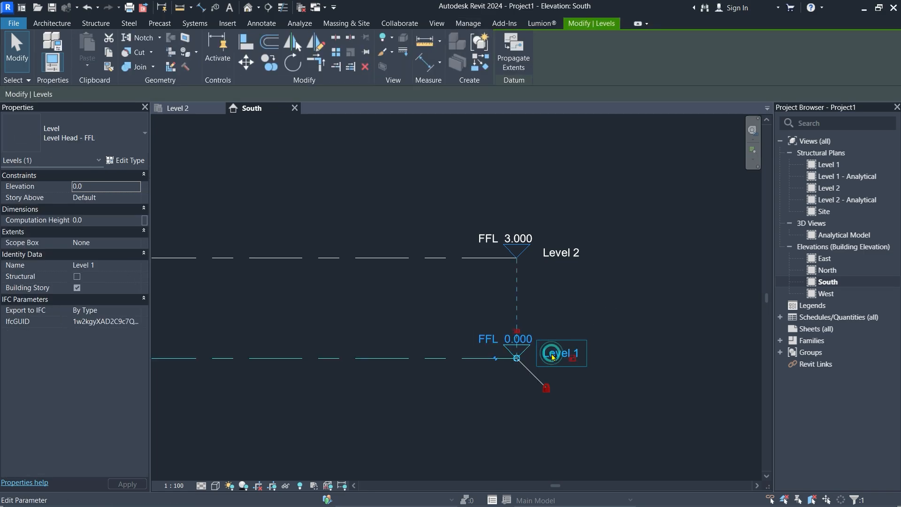
{"action": "left_click", "coordinate": [553, 353]}
{"action": "type", "text": "G"}
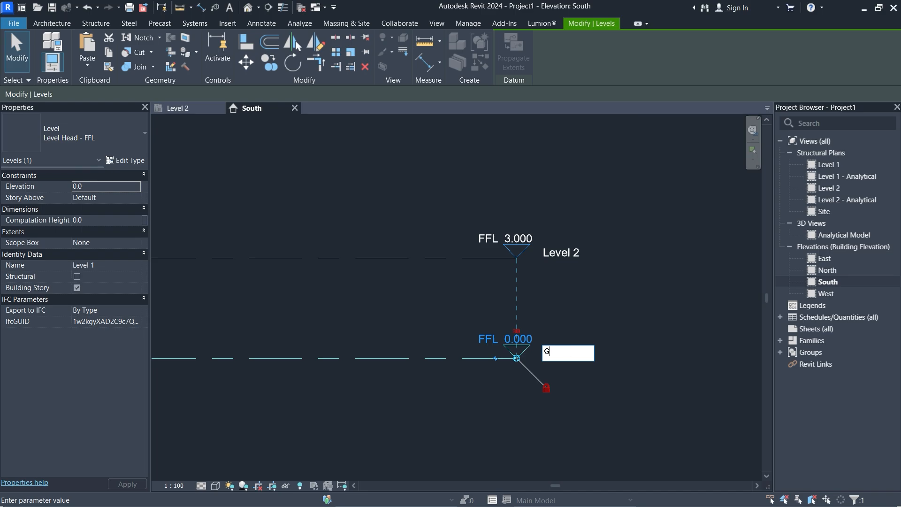
{"action": "type", "text": "round Floor"}
{"action": "left_click", "coordinate": [649, 292]}
Rename Level 2 as First Floor in the South elevation.
{"action": "left_click", "coordinate": [570, 251]}
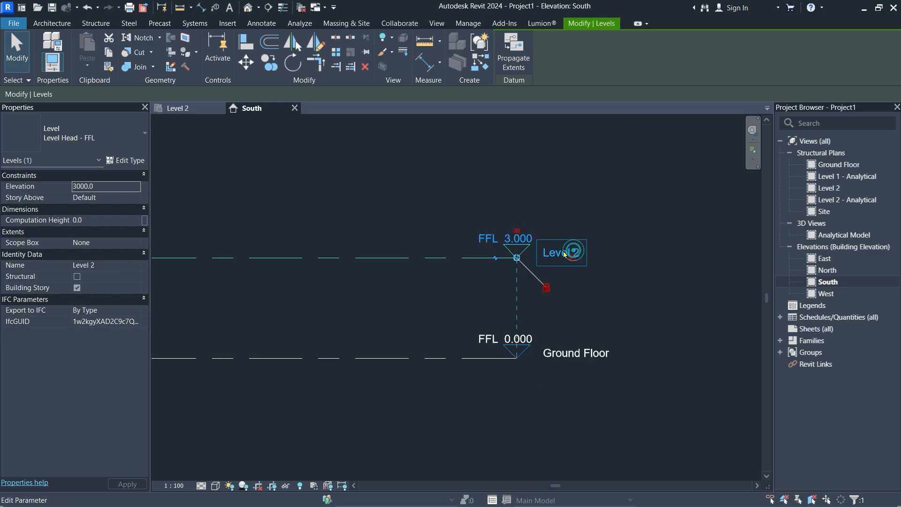
{"action": "left_click", "coordinate": [553, 252]}
{"action": "type", "text": "fi"}
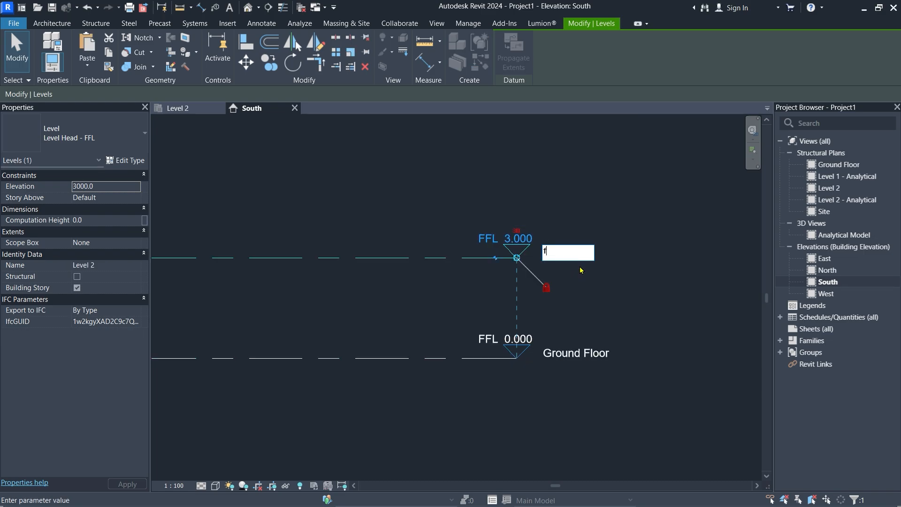
{"action": "key", "text": "BackSpace"}
{"action": "key", "text": "BackSpace"}
{"action": "type", "text": "First Floor"}
{"action": "left_click", "coordinate": [477, 185]}
Open the elevation values of the Ground Floor and First Floor levels for inspection, leaving both without an edit.
{"action": "scroll", "coordinate": [515, 328], "scroll_direction": "up", "scroll_amount": 1}
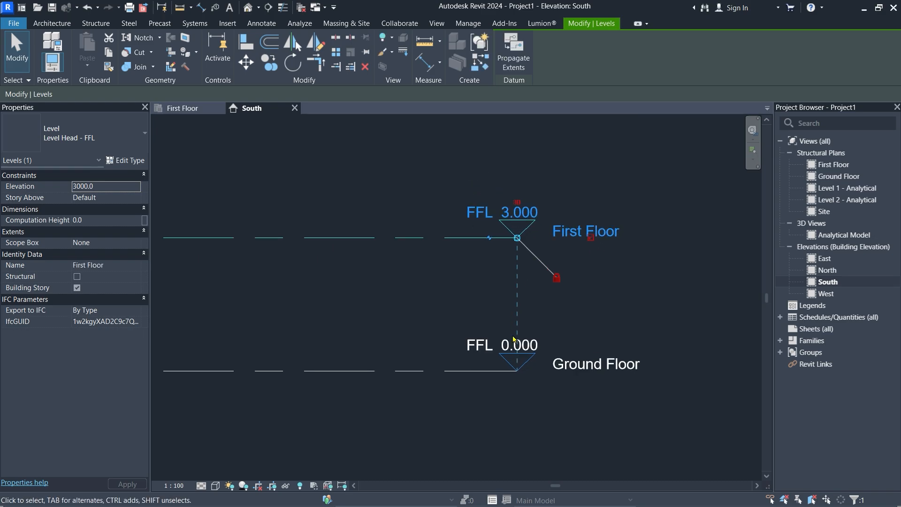
{"action": "left_click", "coordinate": [516, 342]}
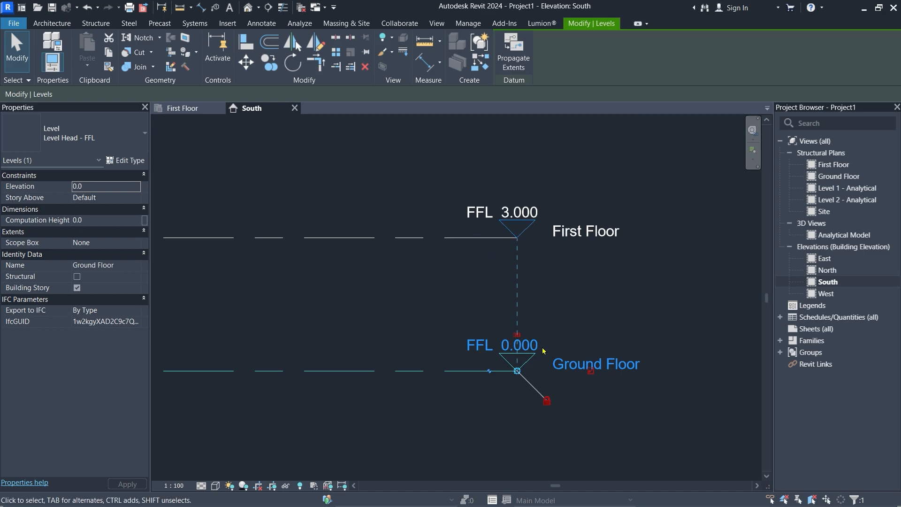
{"action": "left_click", "coordinate": [415, 287]}
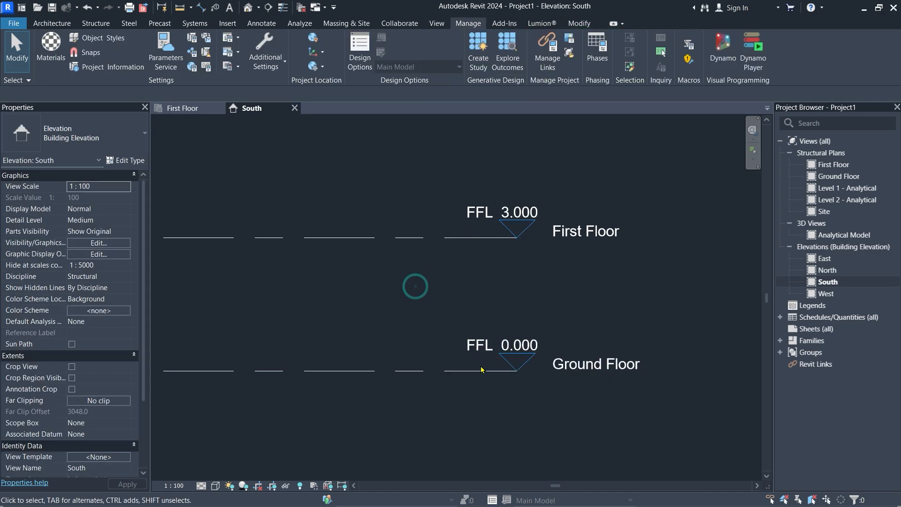
{"action": "left_click", "coordinate": [519, 347]}
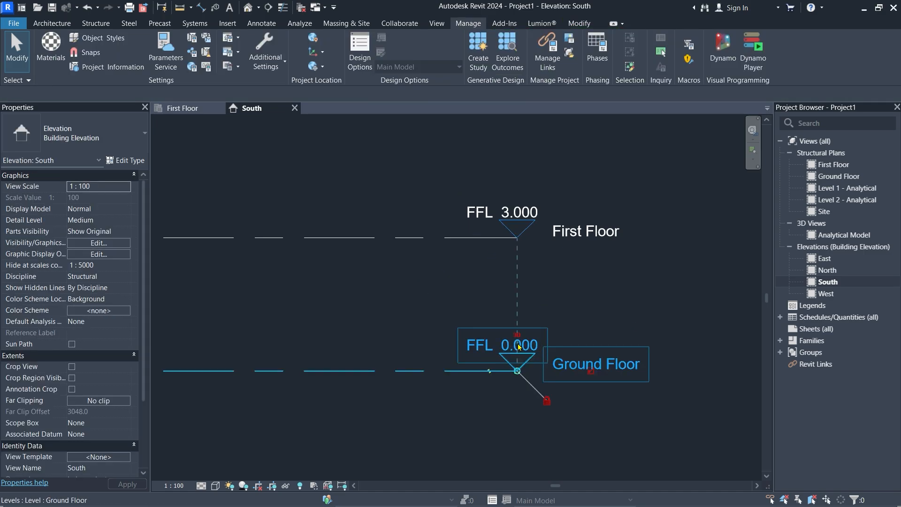
{"action": "left_click", "coordinate": [519, 347]}
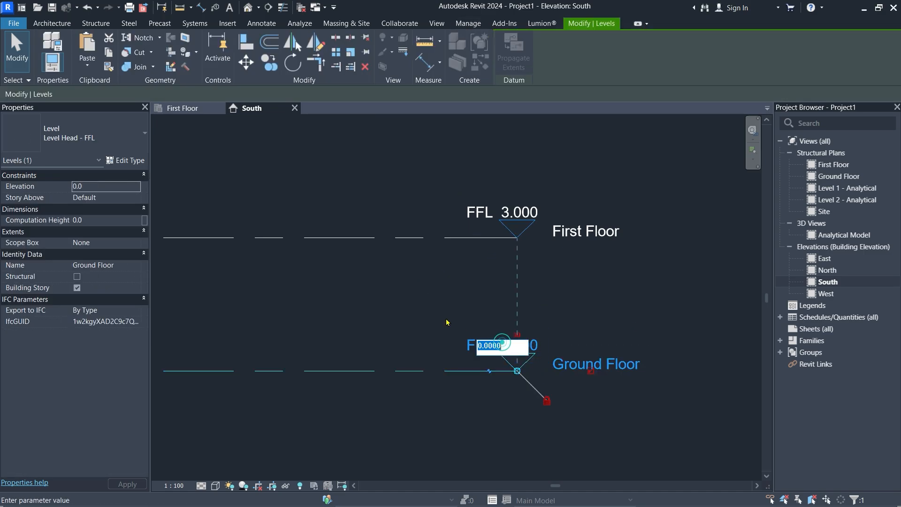
{"action": "left_click", "coordinate": [511, 212]}
{"action": "left_click", "coordinate": [512, 212]}
{"action": "left_click", "coordinate": [511, 212]}
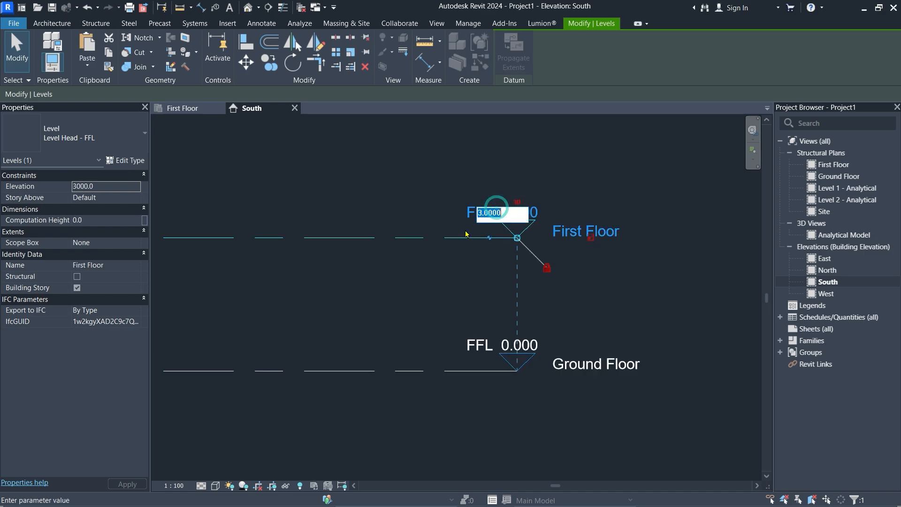
{"action": "left_click", "coordinate": [620, 184]}
{"action": "left_click", "coordinate": [676, 256]}
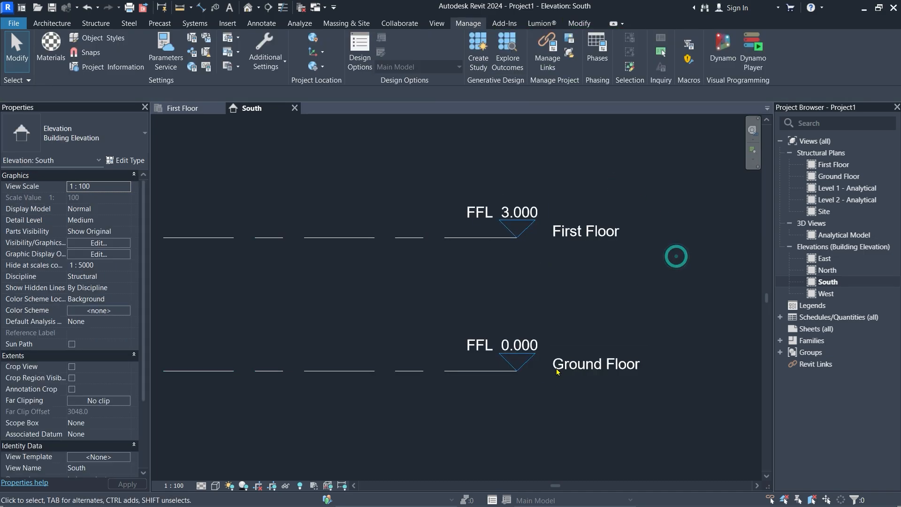
Copy the First Floor level upward with multiple copies, making three levels spaced 3700, 3700 and 4000 mm apart.
{"action": "scroll", "coordinate": [652, 342], "scroll_direction": "down", "scroll_amount": 2}
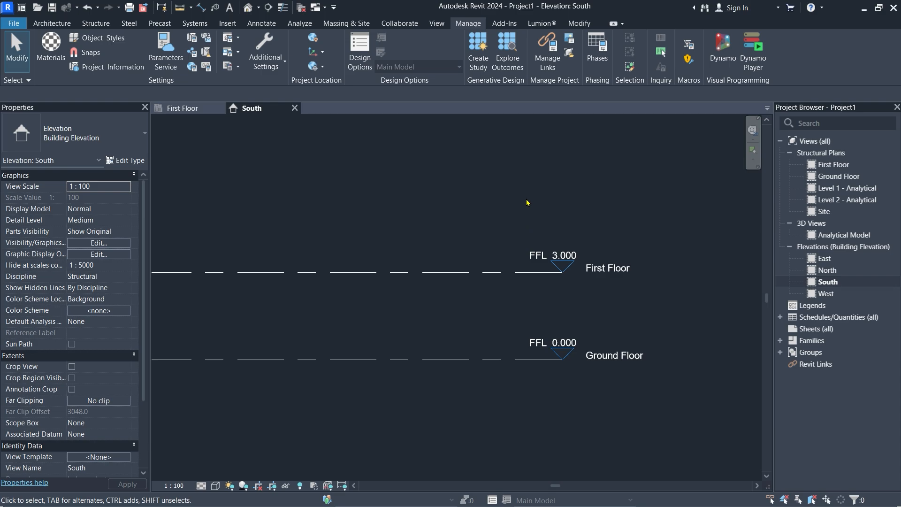
{"action": "left_click", "coordinate": [437, 273]}
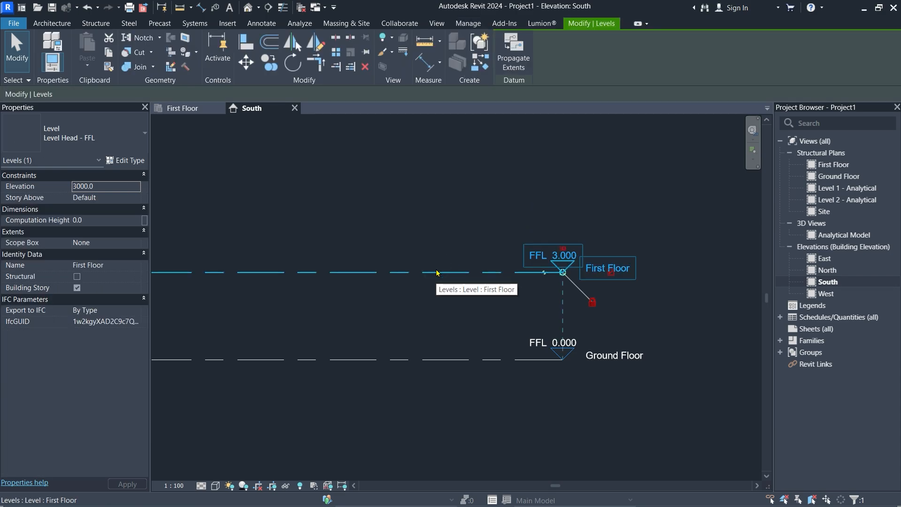
{"action": "scroll", "coordinate": [612, 310], "scroll_direction": "down", "scroll_amount": 5}
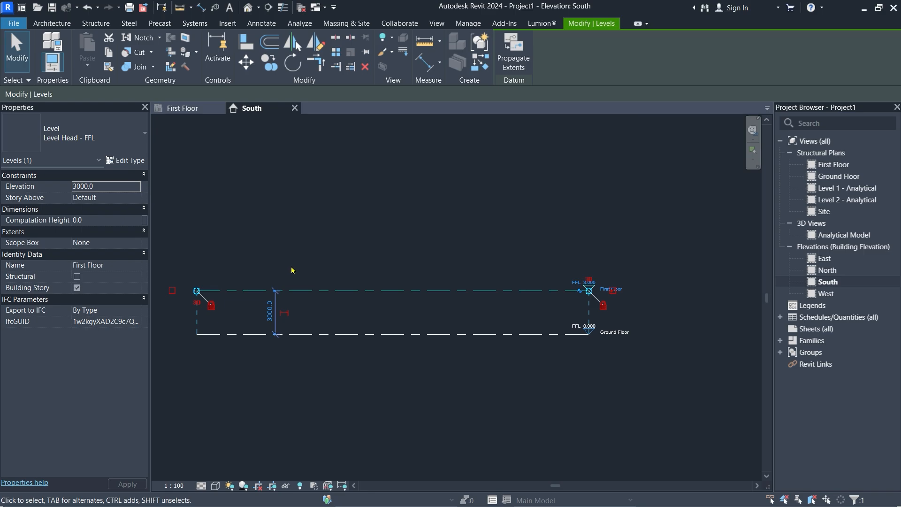
{"action": "scroll", "coordinate": [289, 268], "scroll_direction": "up", "scroll_amount": 1}
{"action": "left_click", "coordinate": [269, 63]}
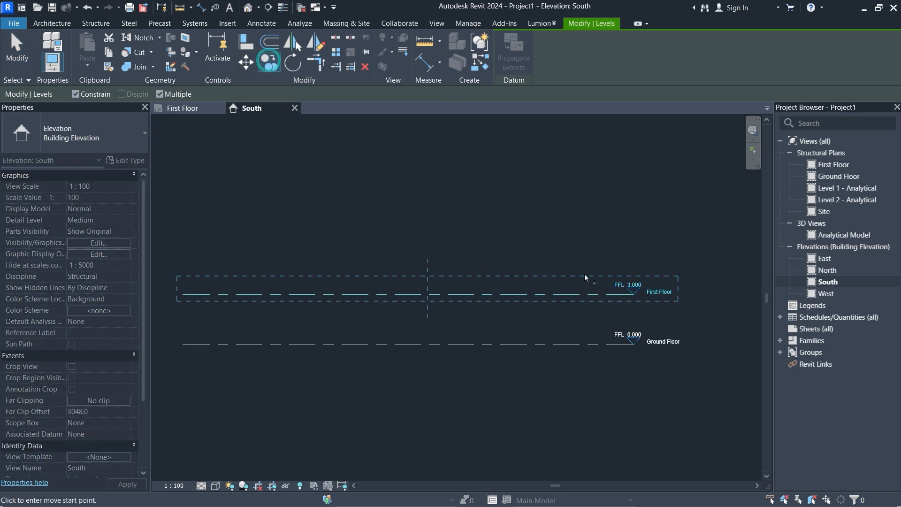
{"action": "left_click", "coordinate": [526, 294]}
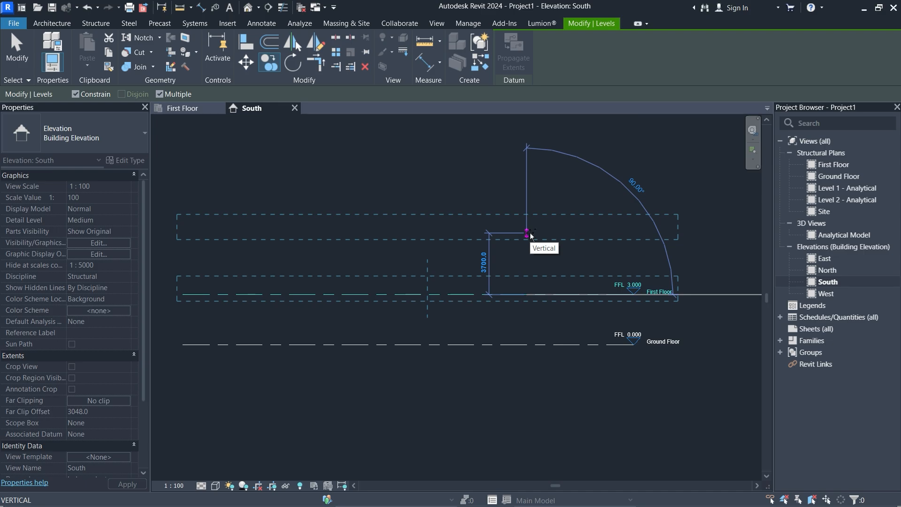
{"action": "left_click", "coordinate": [530, 236]}
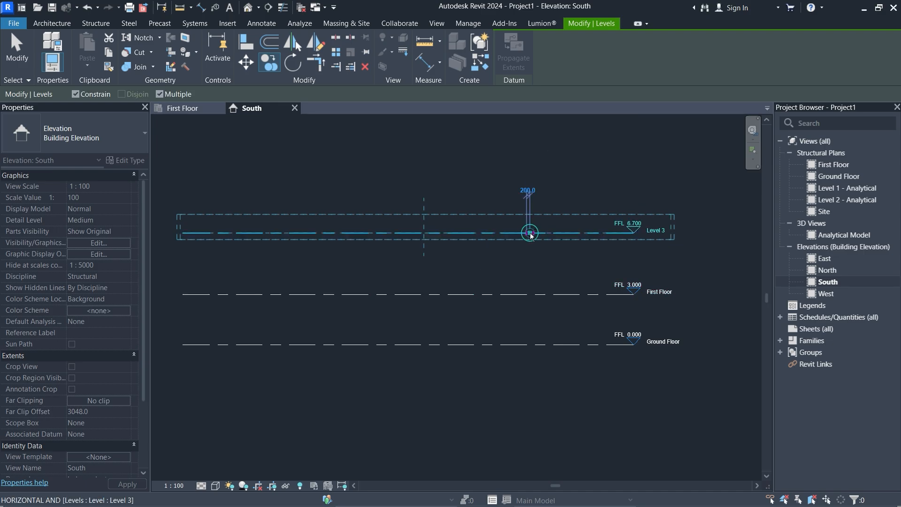
{"action": "left_click", "coordinate": [538, 174]}
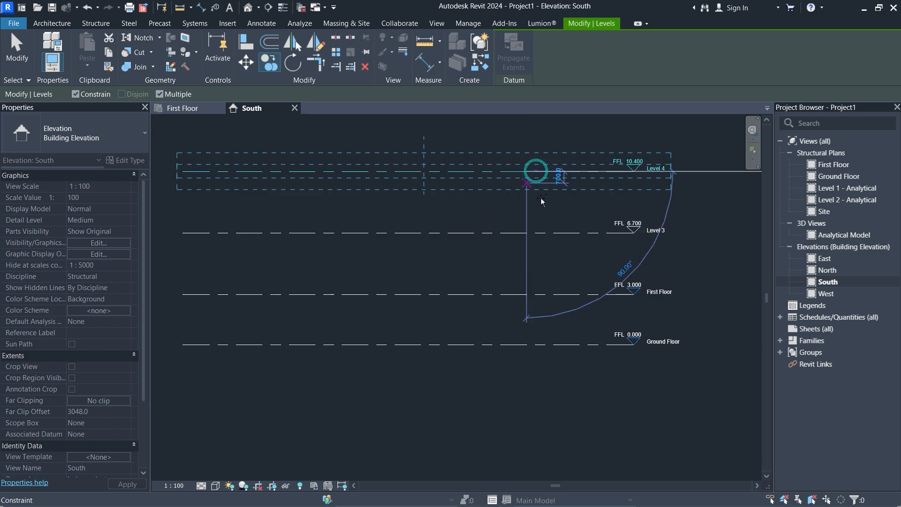
{"action": "scroll", "coordinate": [533, 284], "scroll_direction": "down", "scroll_amount": 2}
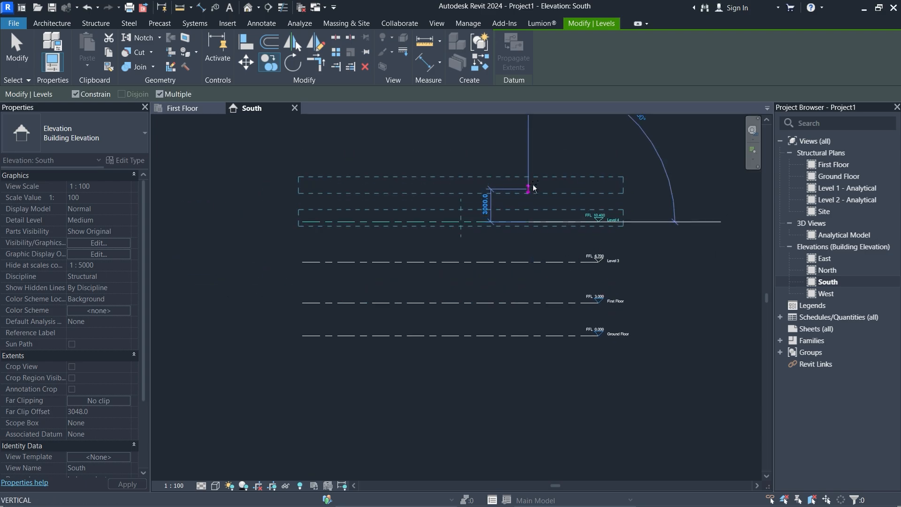
{"action": "left_click", "coordinate": [532, 184]}
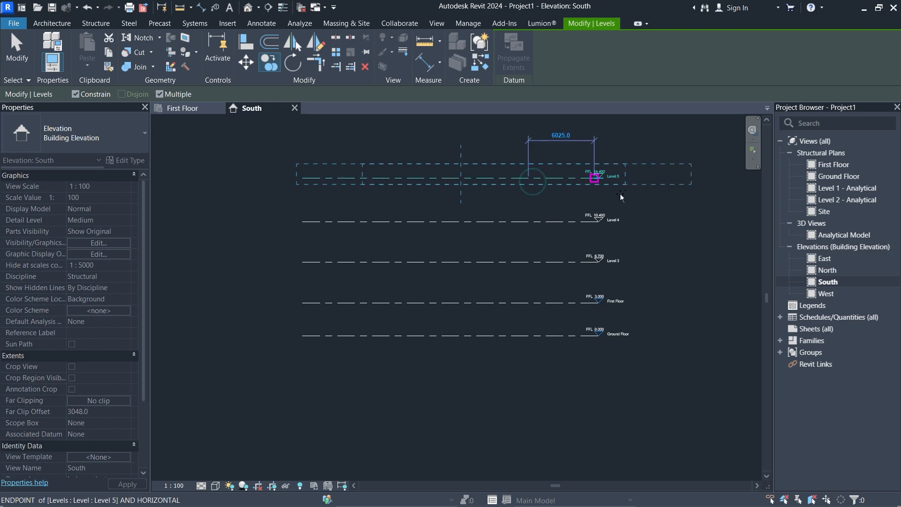
{"action": "left_click", "coordinate": [599, 177]}
{"action": "scroll", "coordinate": [624, 181], "scroll_direction": "up", "scroll_amount": 2}
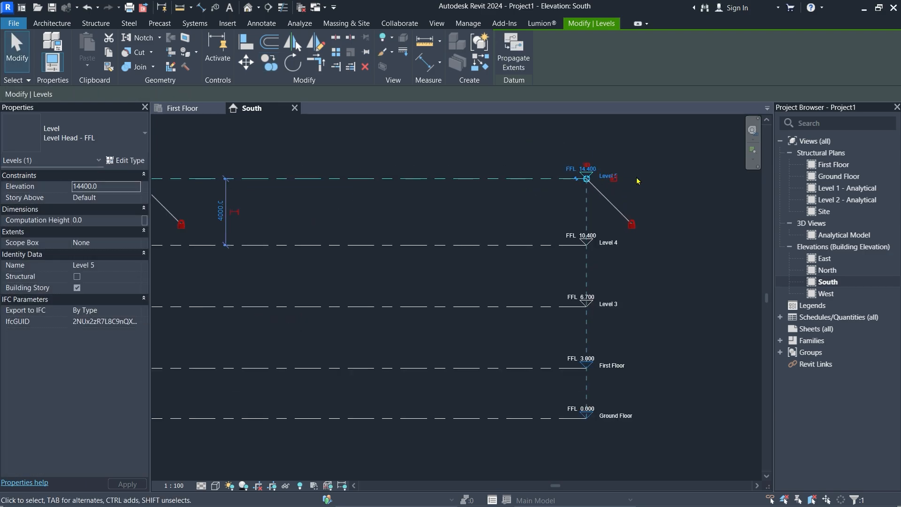
{"action": "left_click", "coordinate": [629, 336]}
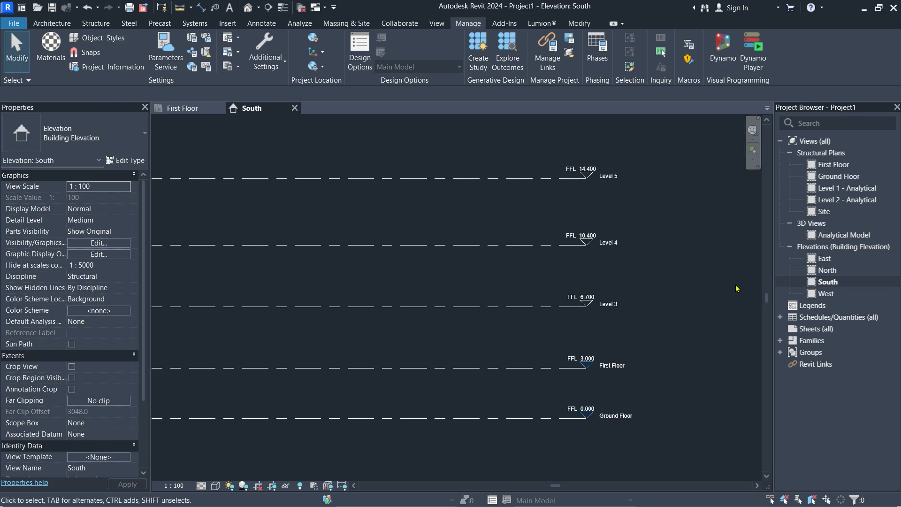
Delete the three copied levels above First Floor.
{"action": "scroll", "coordinate": [733, 286], "scroll_direction": "down", "scroll_amount": 3}
{"action": "scroll", "coordinate": [669, 266], "scroll_direction": "up", "scroll_amount": 3}
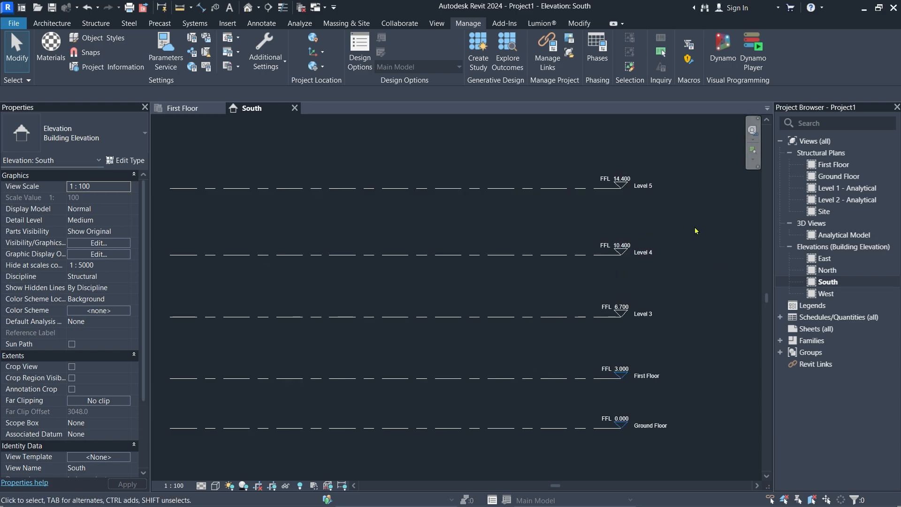
{"action": "scroll", "coordinate": [696, 230], "scroll_direction": "down", "scroll_amount": 1}
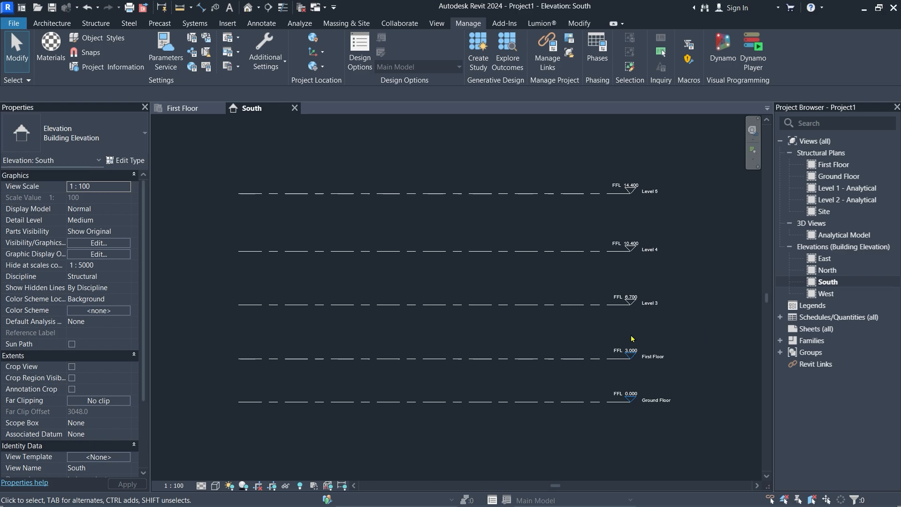
{"action": "left_click_drag", "start_coordinate": [530, 338], "coordinate": [322, 171]}
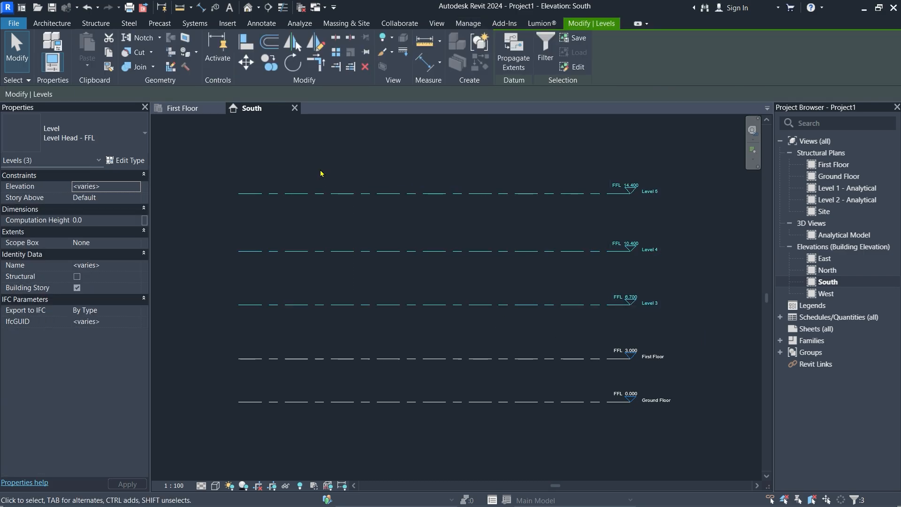
{"action": "key", "text": "Delete"}
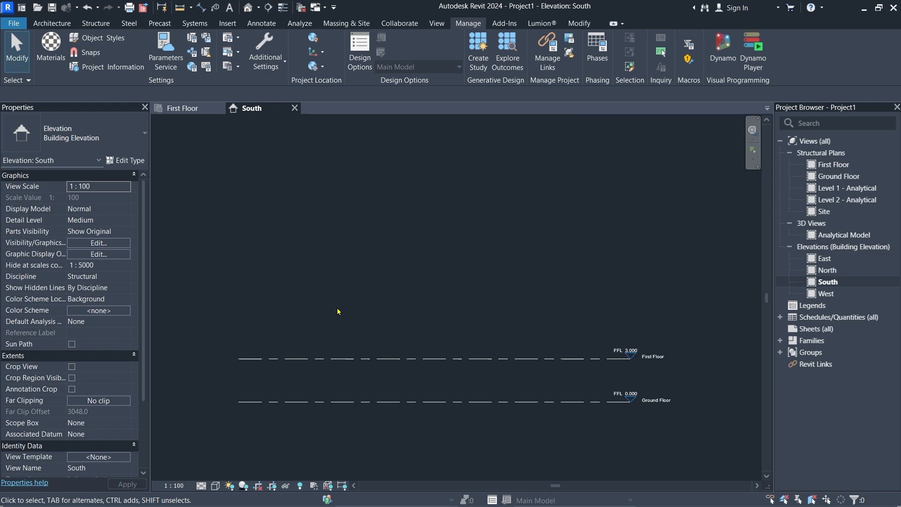
Place a new level 3000 mm above First Floor, ending it in line with the level heads below.
{"action": "left_click", "coordinate": [97, 23]}
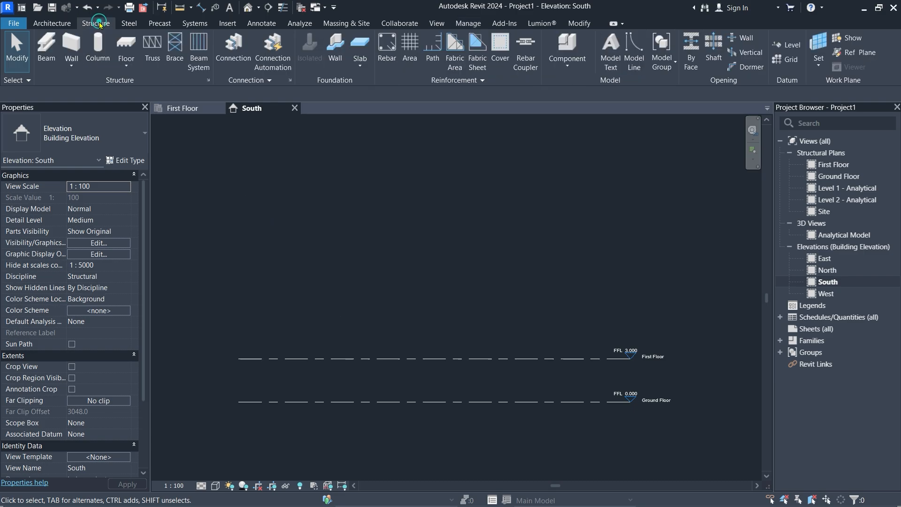
{"action": "left_click", "coordinate": [776, 51]}
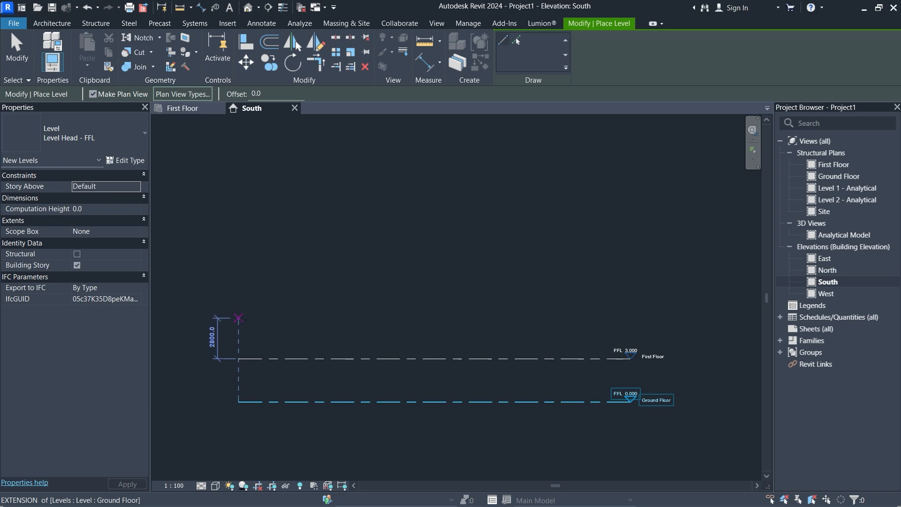
{"action": "scroll", "coordinate": [240, 317], "scroll_direction": "up", "scroll_amount": 2}
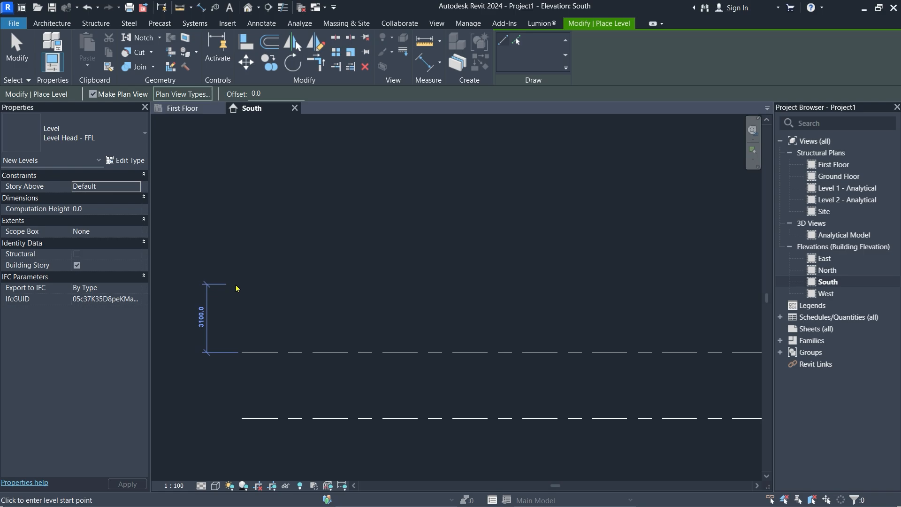
{"action": "type", "text": "3000"}
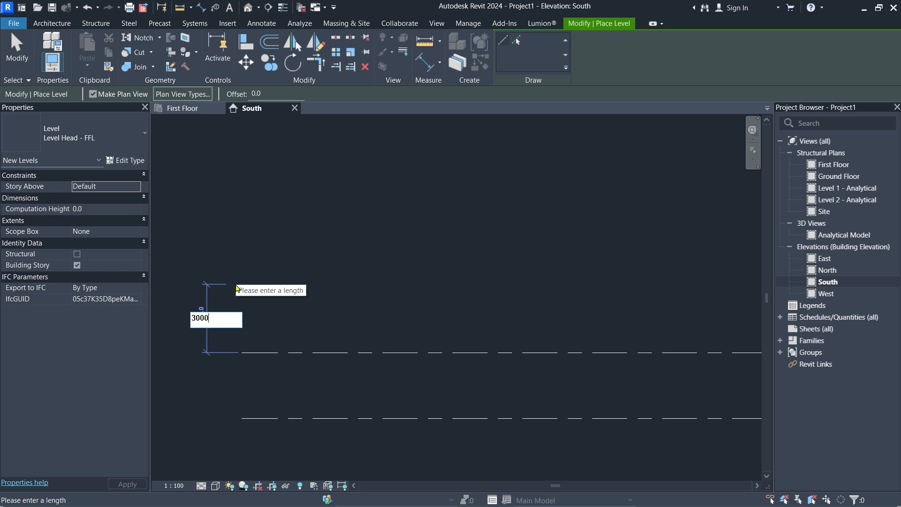
{"action": "key", "text": "Return"}
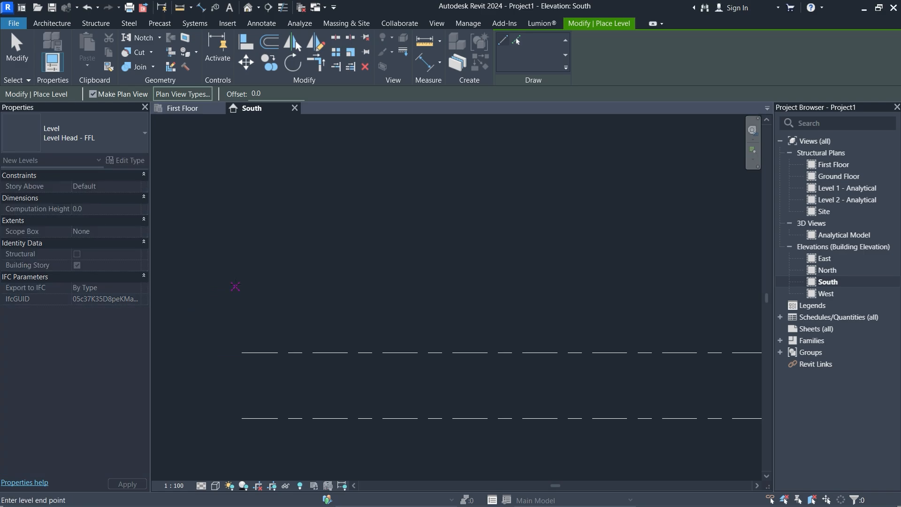
{"action": "scroll", "coordinate": [235, 317], "scroll_direction": "down", "scroll_amount": 2}
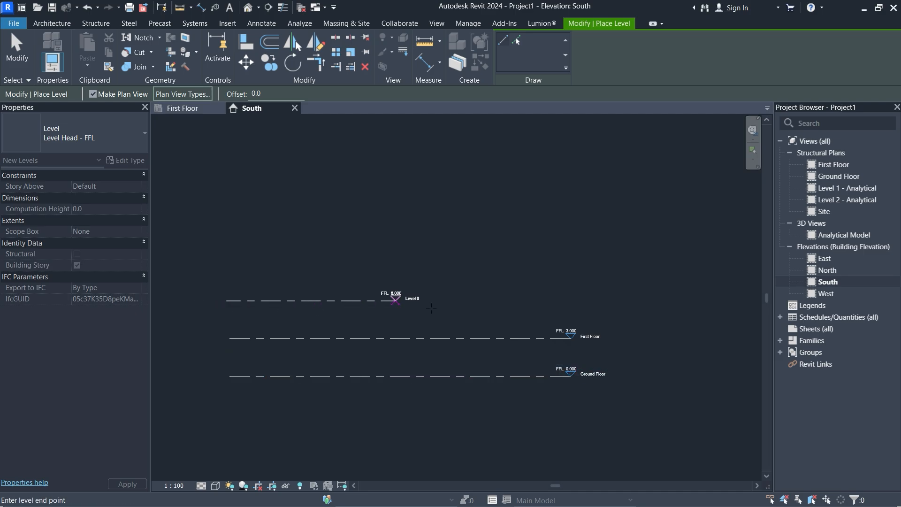
{"action": "scroll", "coordinate": [654, 301], "scroll_direction": "up", "scroll_amount": 2}
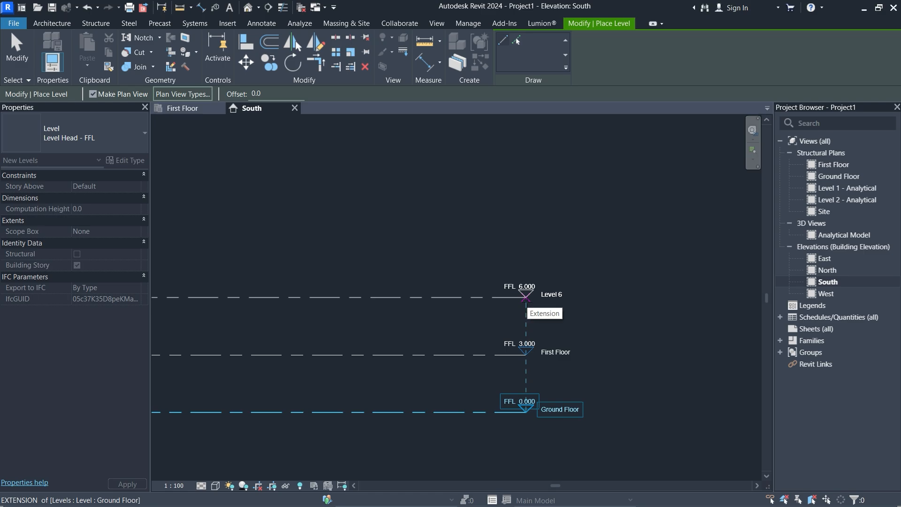
{"action": "left_click", "coordinate": [526, 297]}
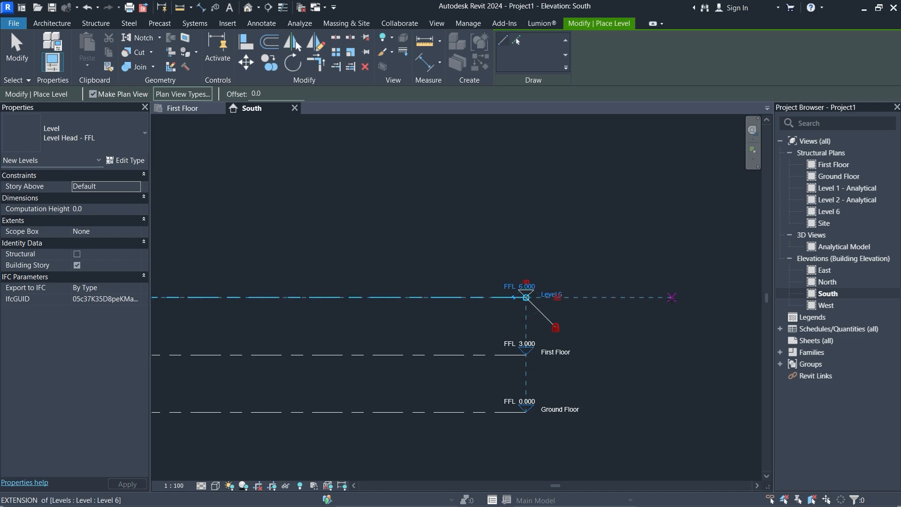
{"action": "scroll", "coordinate": [671, 298], "scroll_direction": "up", "scroll_amount": 1}
{"action": "key", "text": "Escape"}
{"action": "key", "text": "Escape"}
Rename the new level above First Floor as Ring Beam Level.
{"action": "left_click", "coordinate": [526, 294]}
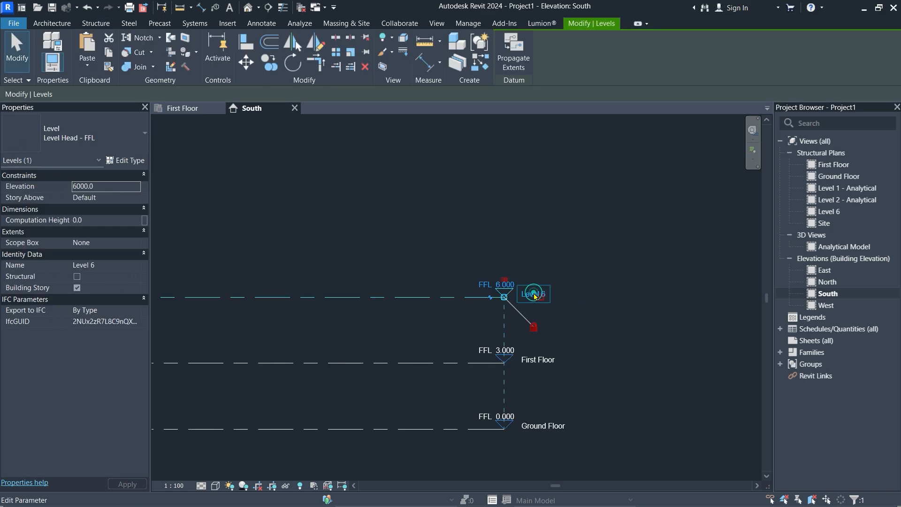
{"action": "left_click", "coordinate": [525, 293]}
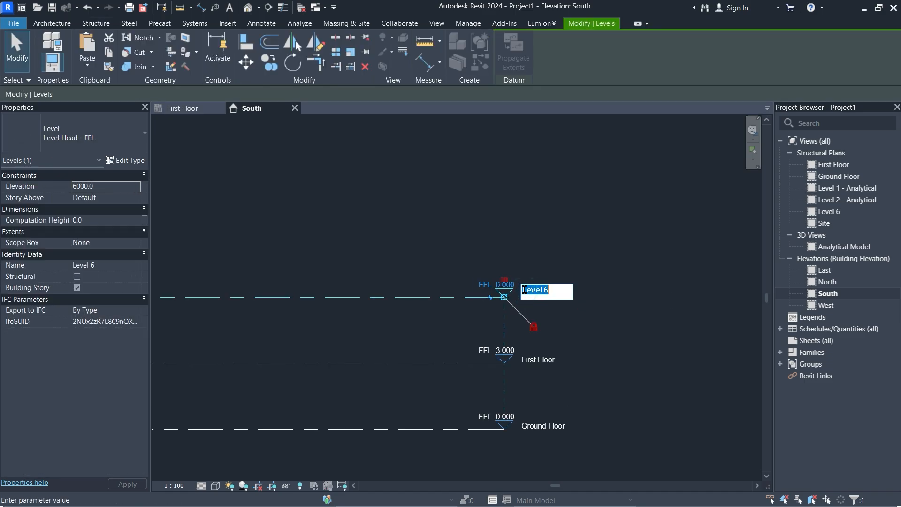
{"action": "type", "text": "R"}
{"action": "type", "text": "ing Beam Level"}
{"action": "left_click", "coordinate": [563, 239]}
{"action": "scroll", "coordinate": [701, 323], "scroll_direction": "down", "scroll_amount": 2}
{"action": "left_click", "coordinate": [590, 223]}
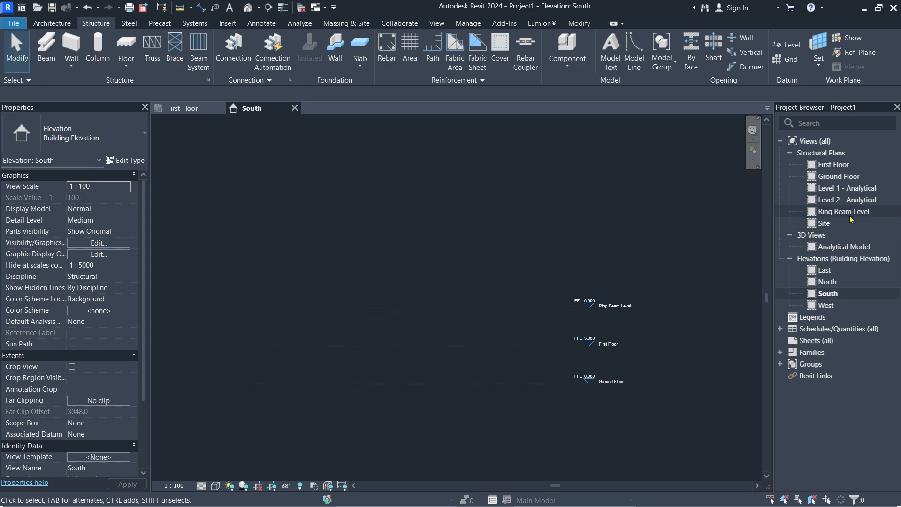
Copy the Ring Beam Level upward, placing one new level about 4300 mm above it.
{"action": "left_click", "coordinate": [461, 314]}
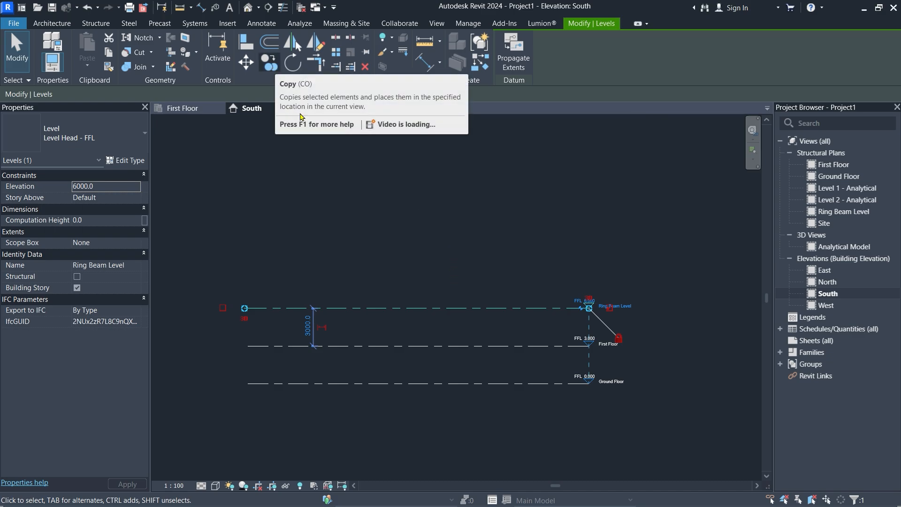
{"action": "left_click", "coordinate": [269, 62]}
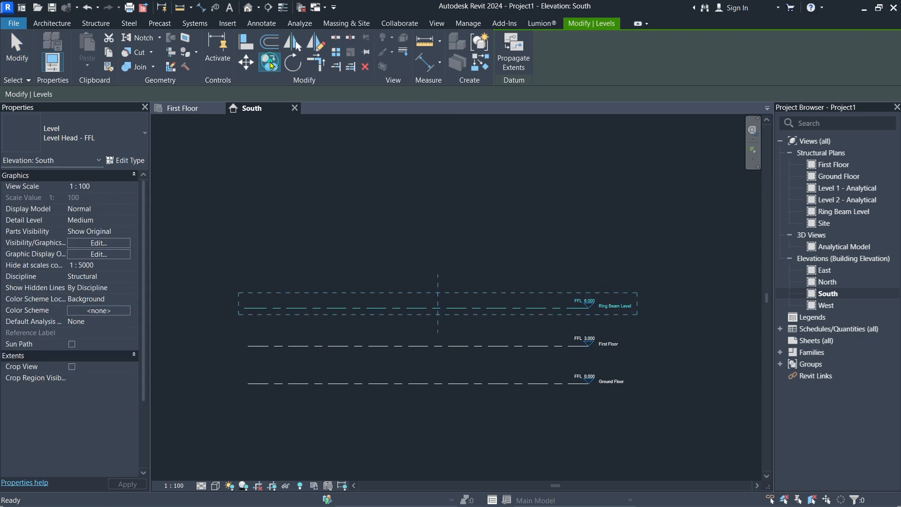
{"action": "left_click", "coordinate": [437, 308]}
{"action": "left_click", "coordinate": [438, 254]}
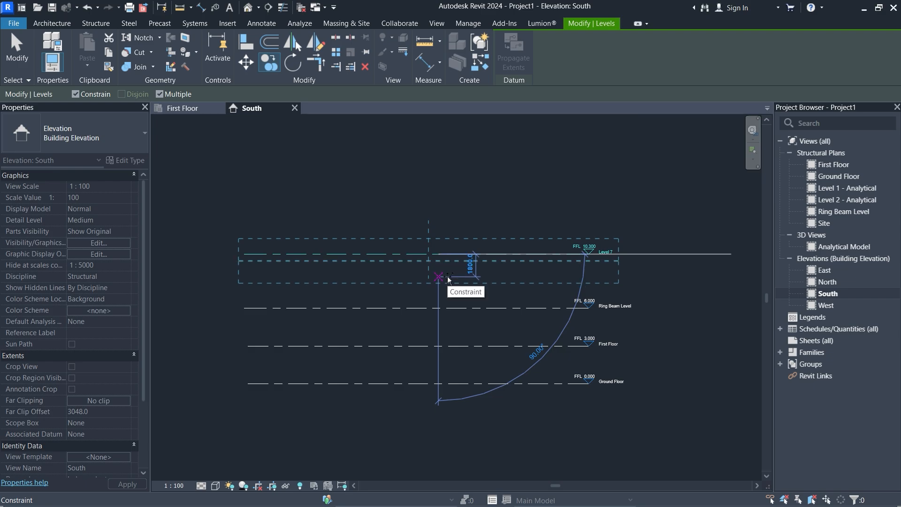
{"action": "key", "text": "Escape"}
{"action": "left_click", "coordinate": [669, 279]}
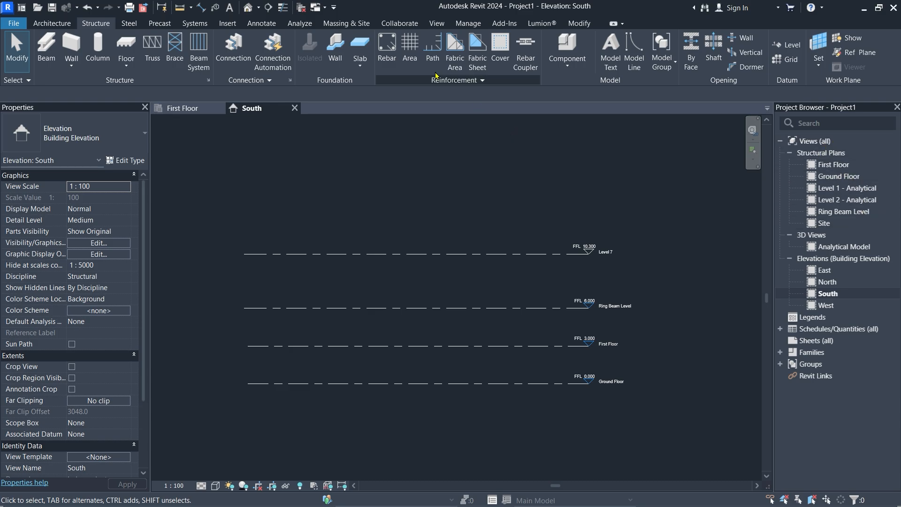
Create a structural plan view for the copied level, Level 7.
{"action": "left_click", "coordinate": [436, 23]}
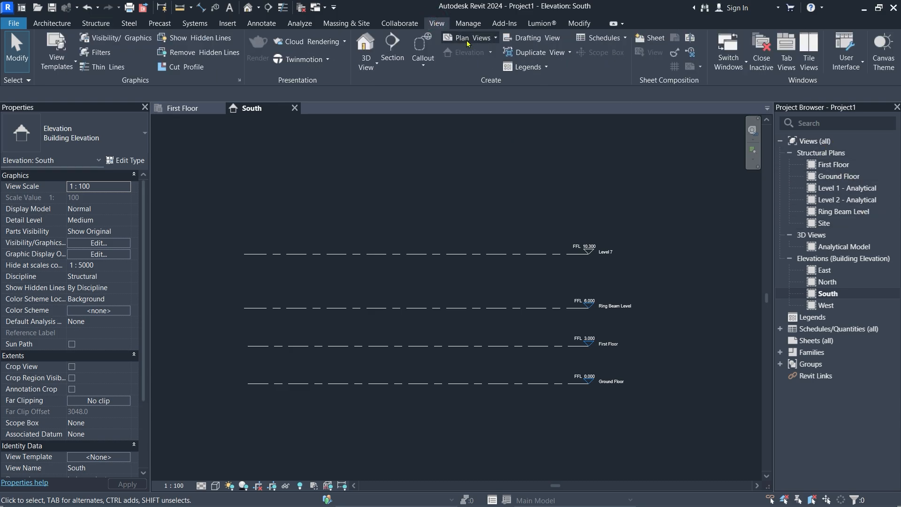
{"action": "left_click", "coordinate": [496, 38]}
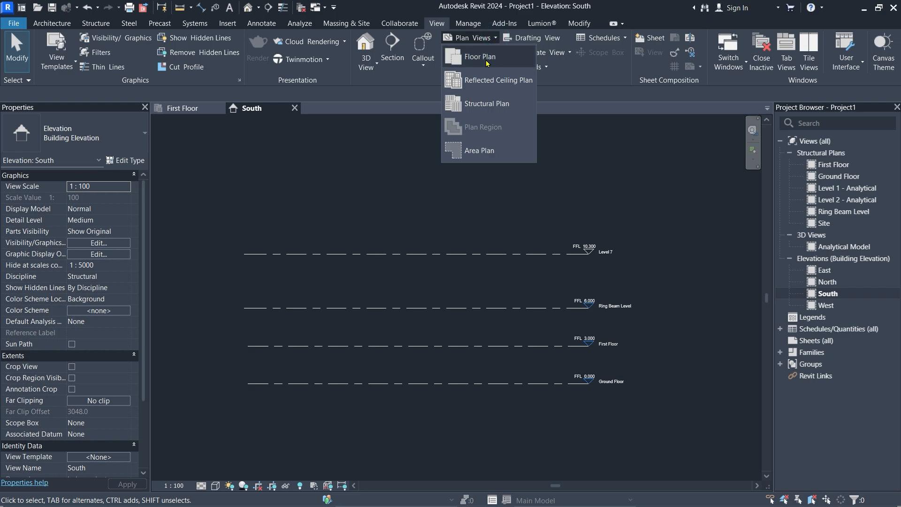
{"action": "left_click", "coordinate": [479, 111]}
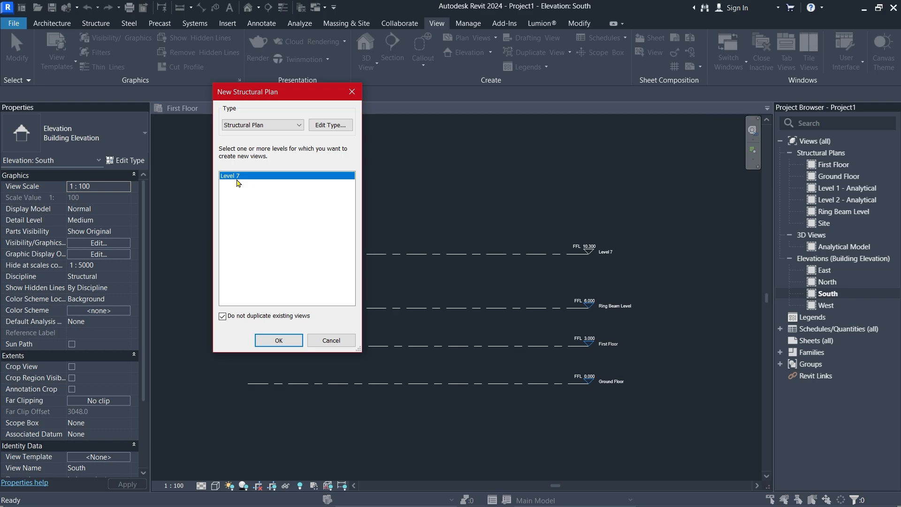
{"action": "key", "text": "Return"}
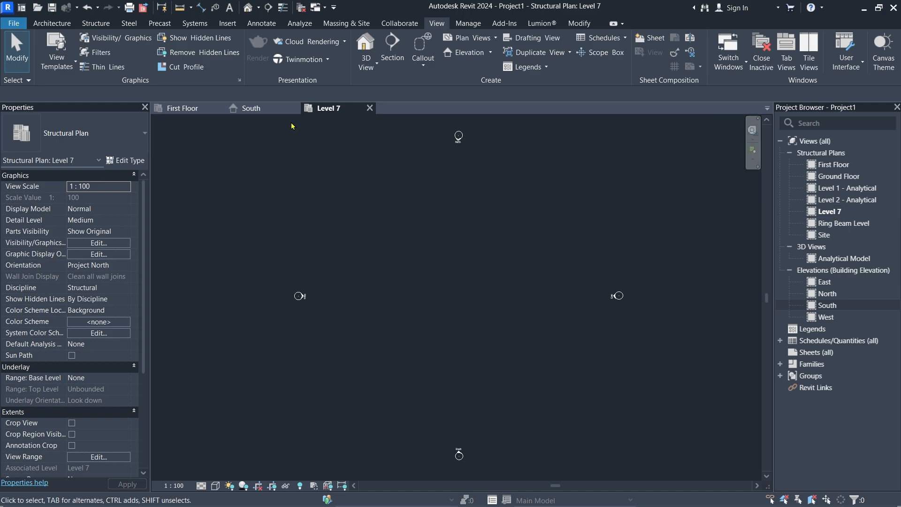
Rename Level 7 as Top Level in the South elevation.
{"action": "left_click", "coordinate": [251, 108]}
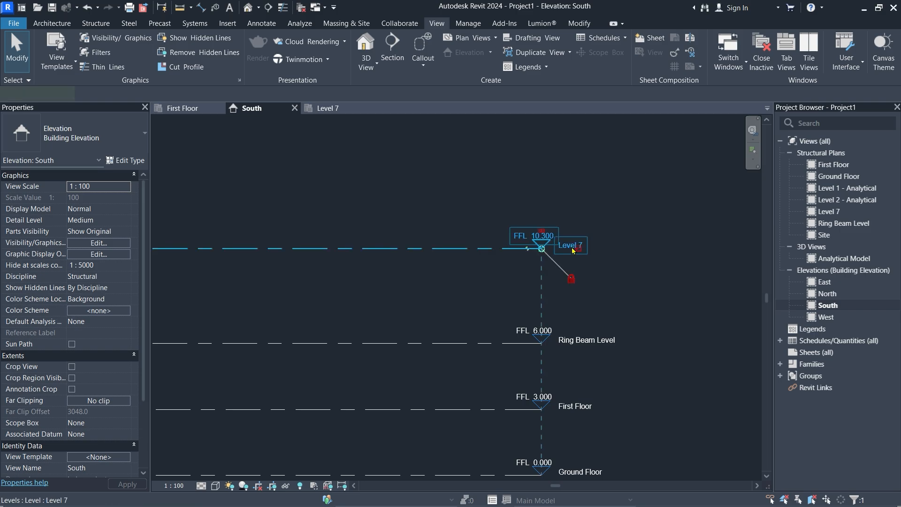
{"action": "left_click", "coordinate": [567, 244]}
{"action": "left_click", "coordinate": [566, 242]}
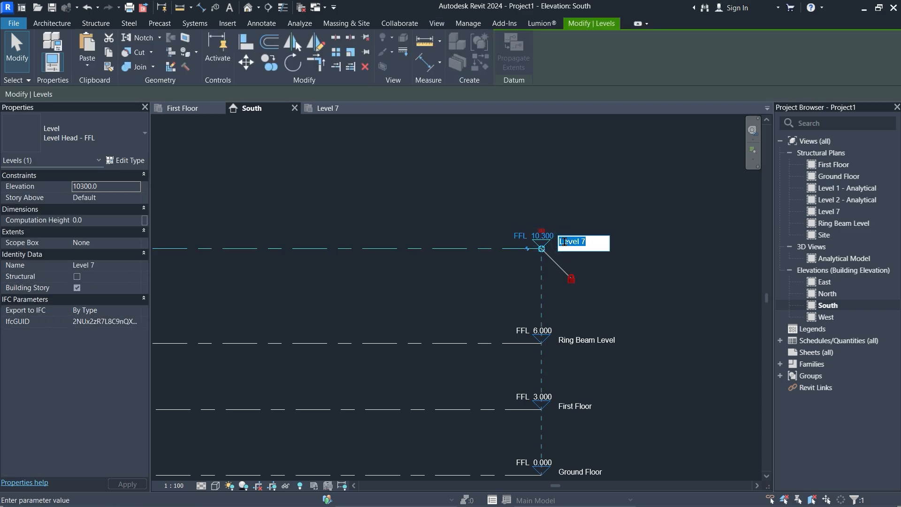
{"action": "type", "text": "Top"}
{"action": "left_click", "coordinate": [523, 202]}
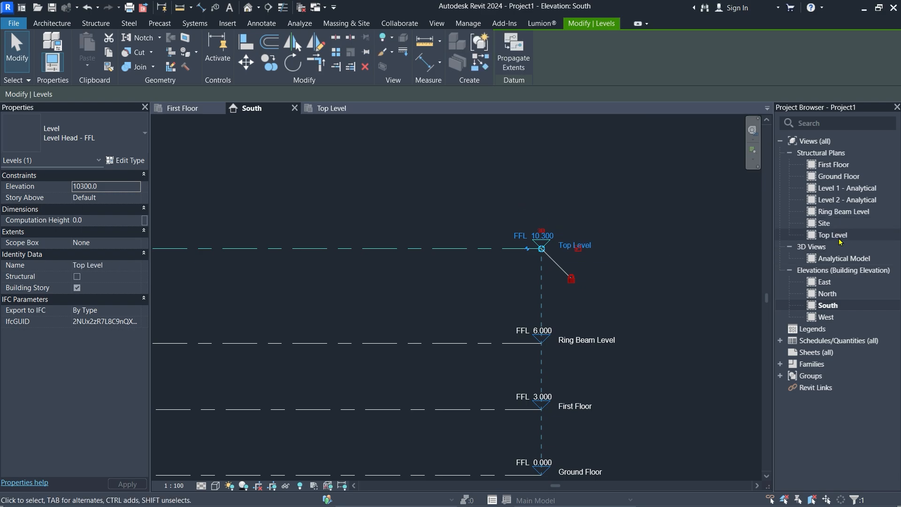
Delete Top Level together with its structural plan view.
{"action": "scroll", "coordinate": [608, 188], "scroll_direction": "down", "scroll_amount": 3}
{"action": "left_click", "coordinate": [659, 231]}
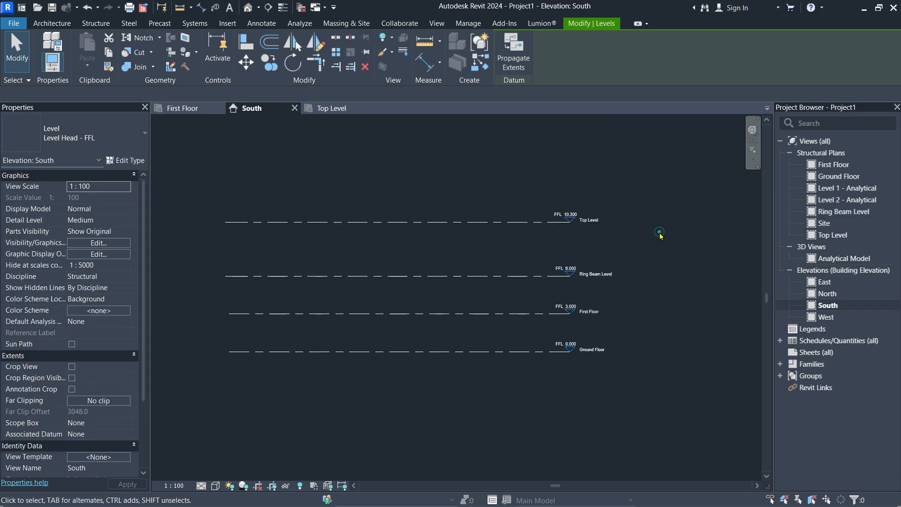
{"action": "left_click", "coordinate": [308, 229]}
{"action": "key", "text": "Delete"}
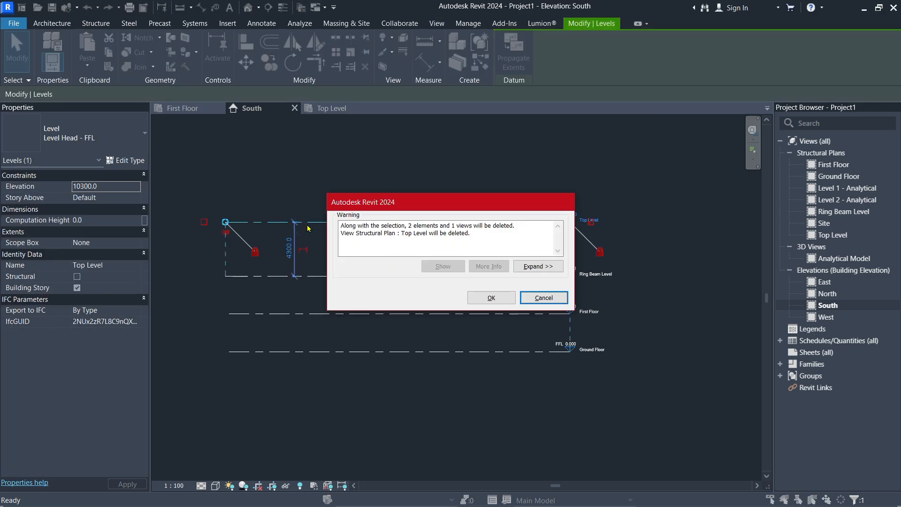
{"action": "left_click", "coordinate": [488, 297]}
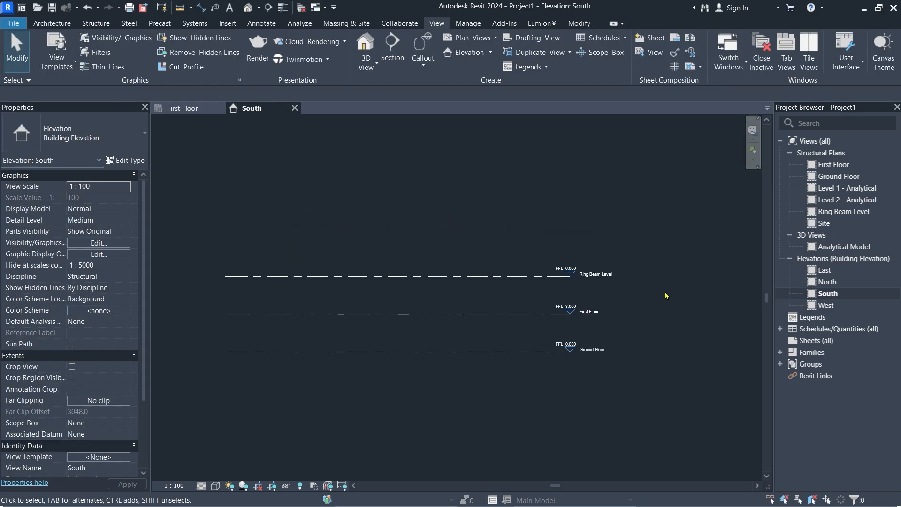
{"action": "scroll", "coordinate": [165, 311], "scroll_direction": "up", "scroll_amount": 1}
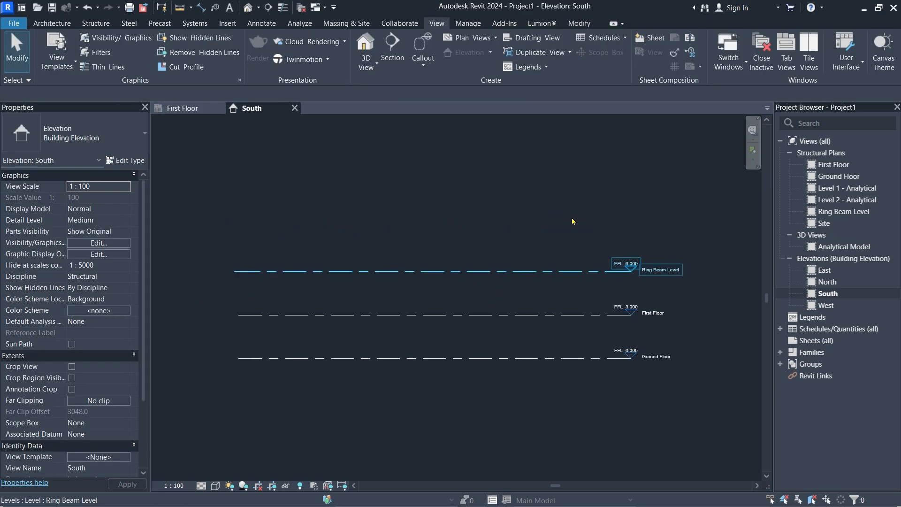
Open the First Floor structural plan and draw the first vertical grid line between the west and east elevation markers.
{"action": "double_click", "coordinate": [848, 165]}
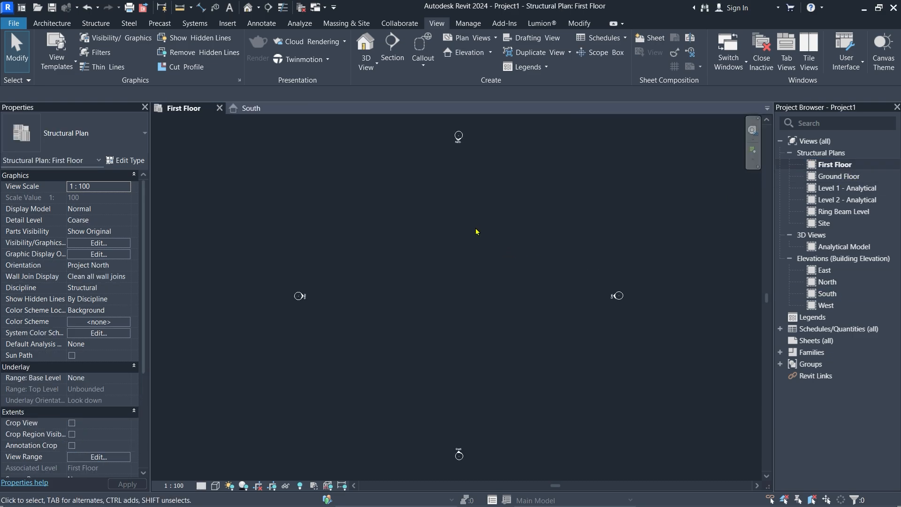
{"action": "left_click", "coordinate": [96, 23]}
{"action": "left_click", "coordinate": [783, 61]}
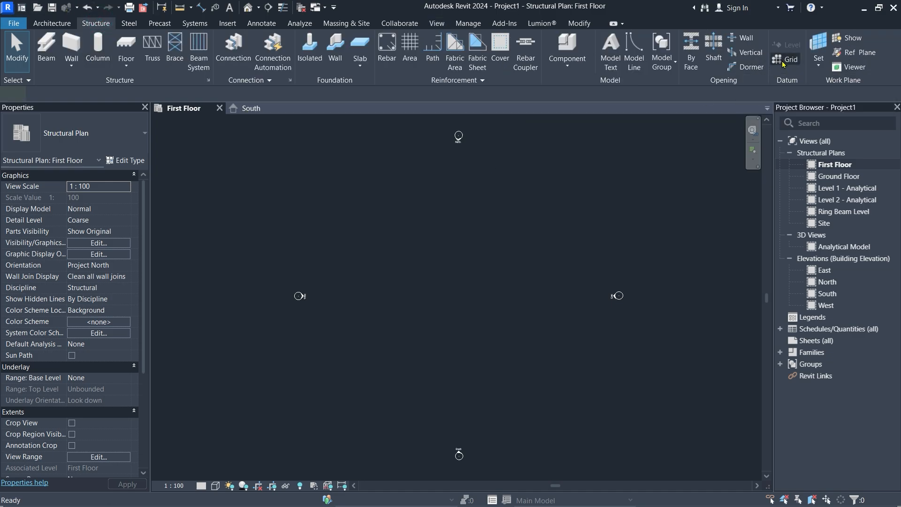
{"action": "left_click", "coordinate": [352, 383]}
{"action": "left_click", "coordinate": [352, 196]}
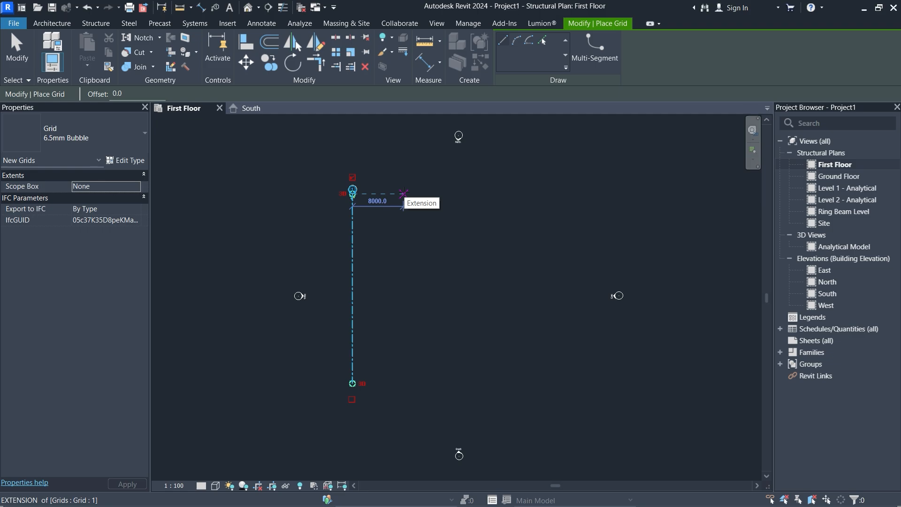
Draw two more vertical grid lines to the right, aligned with the first and spaced 8000 and 10000 mm apart.
{"action": "left_click", "coordinate": [403, 193]}
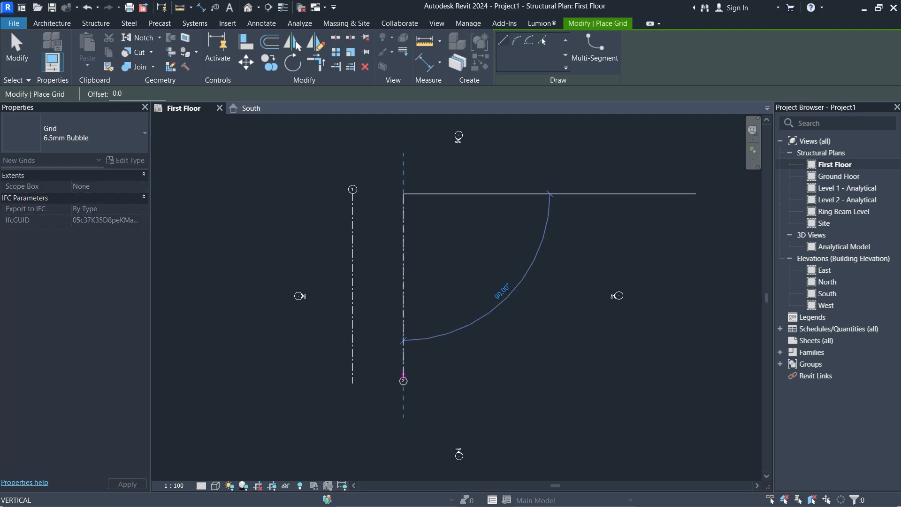
{"action": "left_click", "coordinate": [403, 383]}
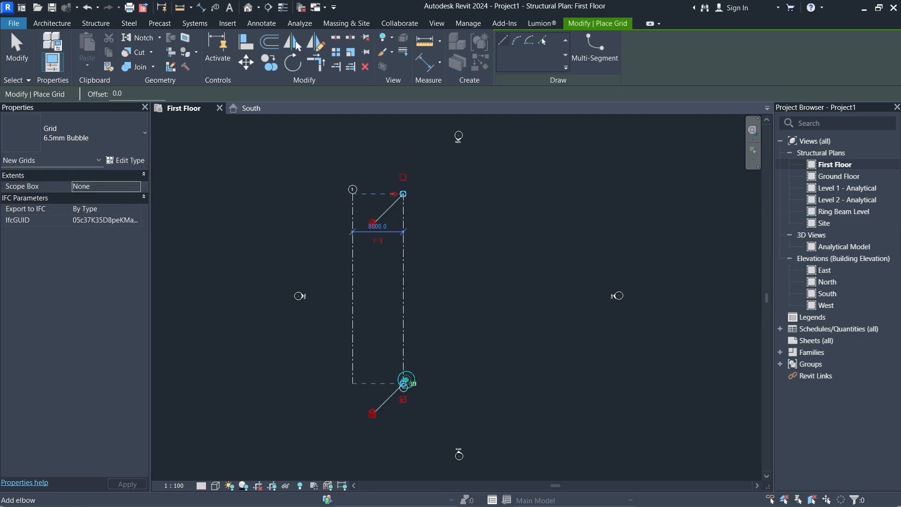
{"action": "left_click", "coordinate": [467, 384]}
{"action": "left_click", "coordinate": [467, 193]}
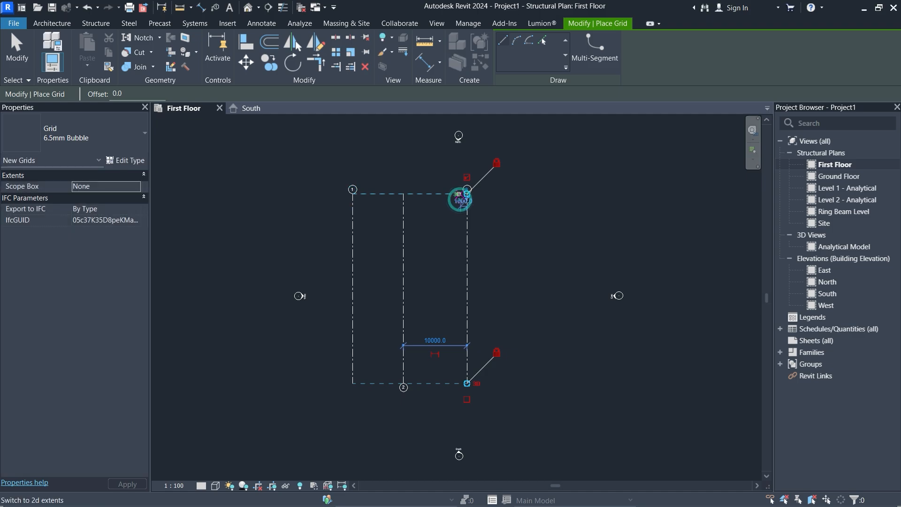
{"action": "key", "text": "Escape"}
{"action": "key", "text": "Escape"}
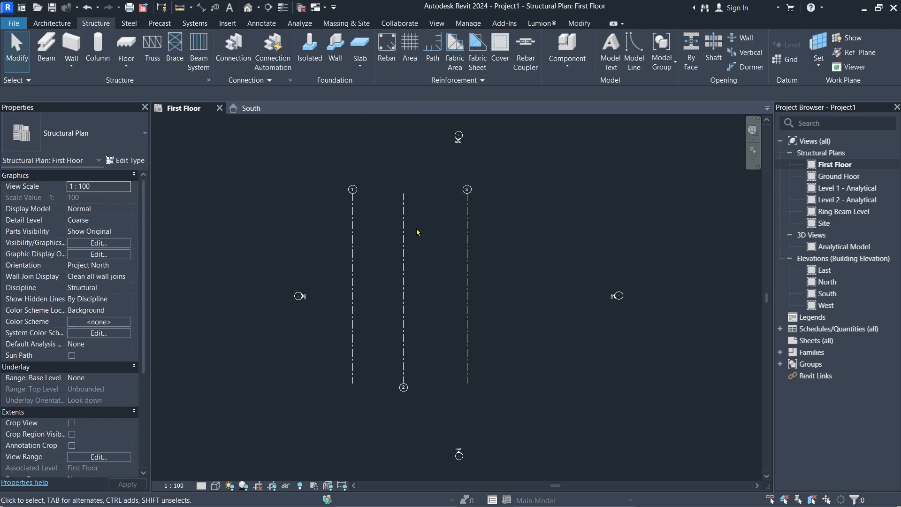
Copy grid 2 to the right with multiple copies, making five grids, the first about 4000 mm away and the last two about 5000 mm apart.
{"action": "left_click", "coordinate": [403, 204]}
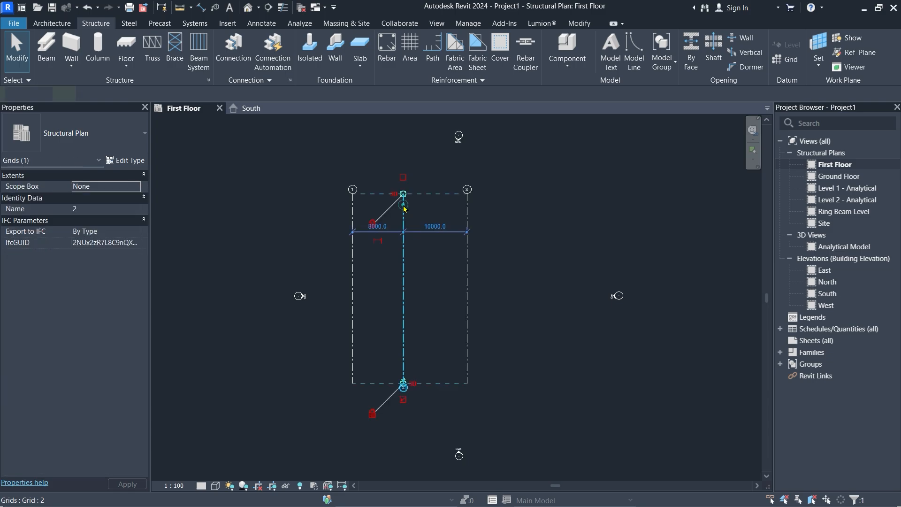
{"action": "left_click", "coordinate": [270, 62]}
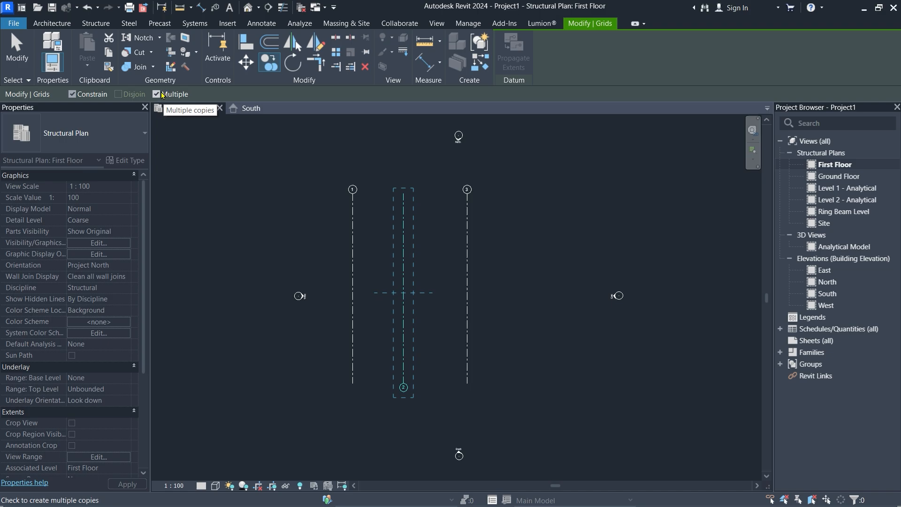
{"action": "left_click", "coordinate": [403, 211]}
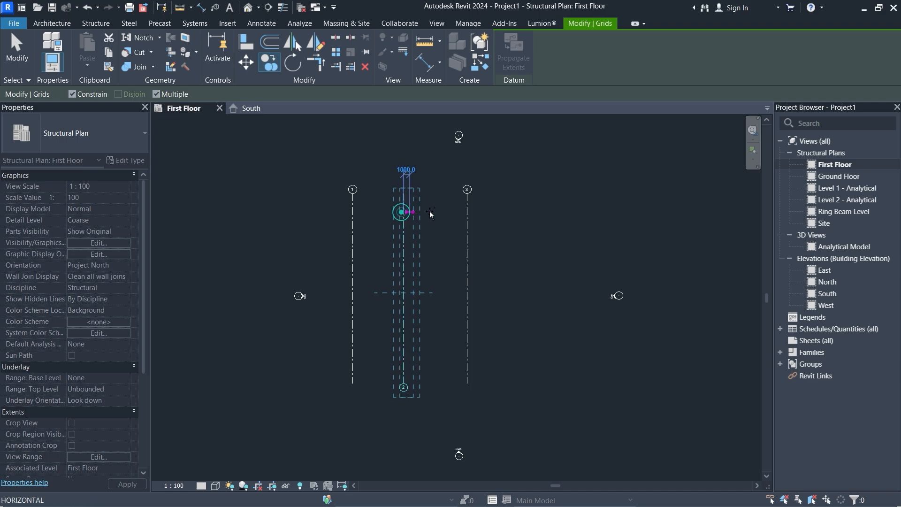
{"action": "left_click", "coordinate": [429, 212]}
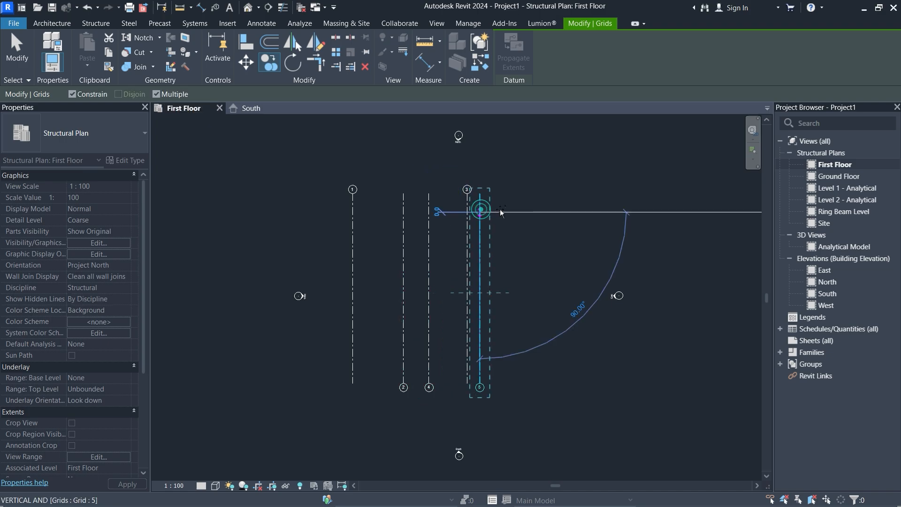
{"action": "left_click", "coordinate": [479, 211]}
{"action": "left_click", "coordinate": [518, 212]}
{"action": "left_click", "coordinate": [549, 212]}
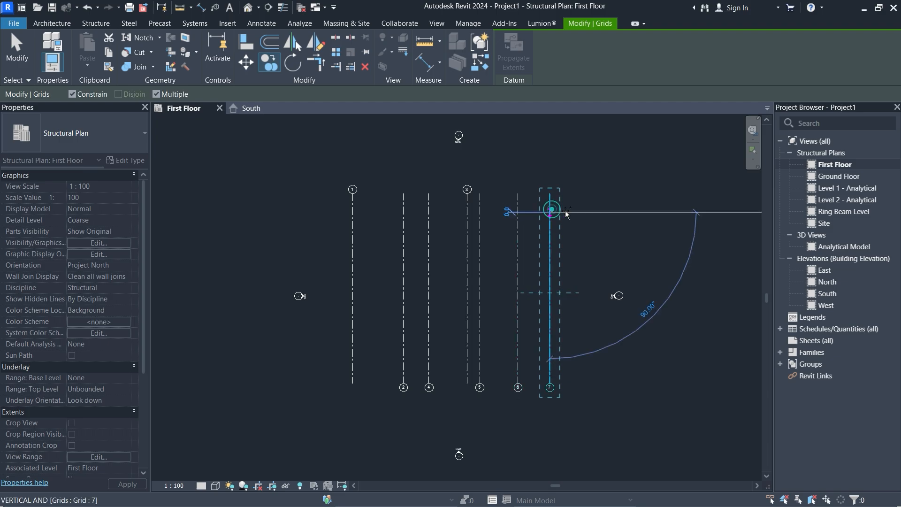
{"action": "left_click", "coordinate": [582, 212]}
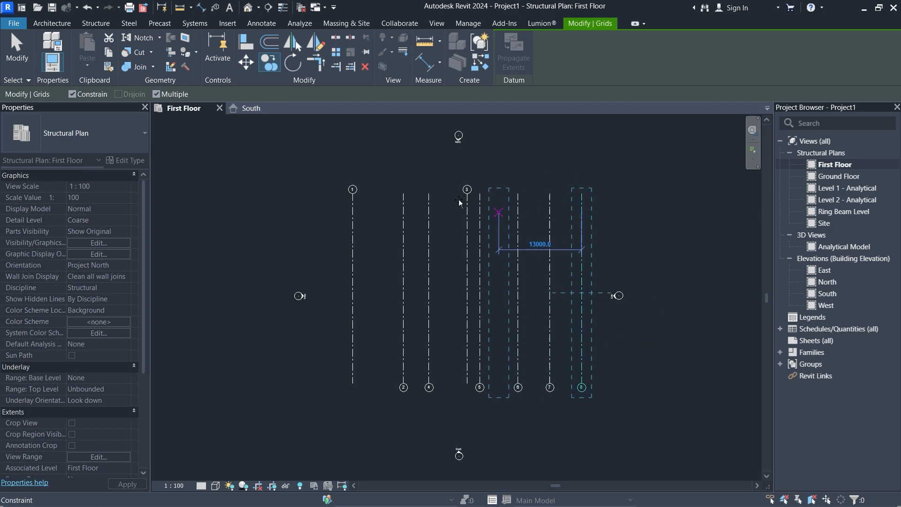
{"action": "key", "text": "Escape"}
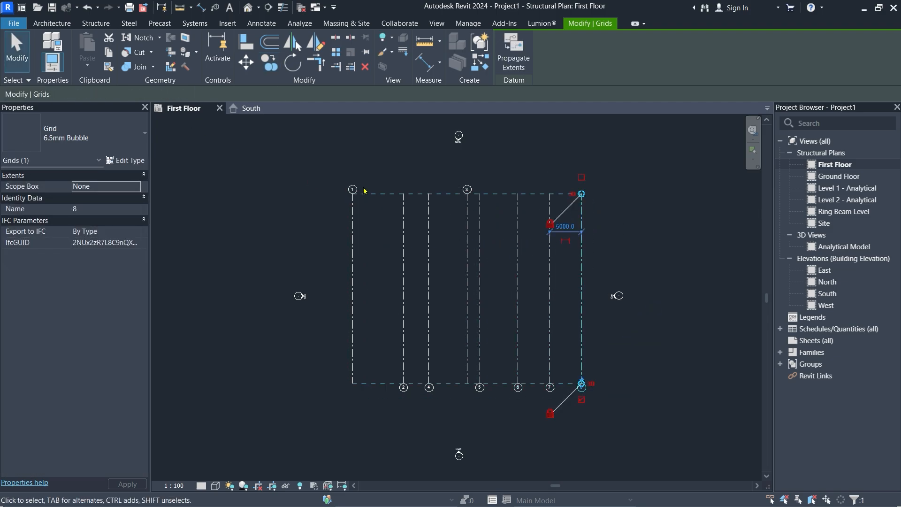
{"action": "left_click", "coordinate": [413, 149]}
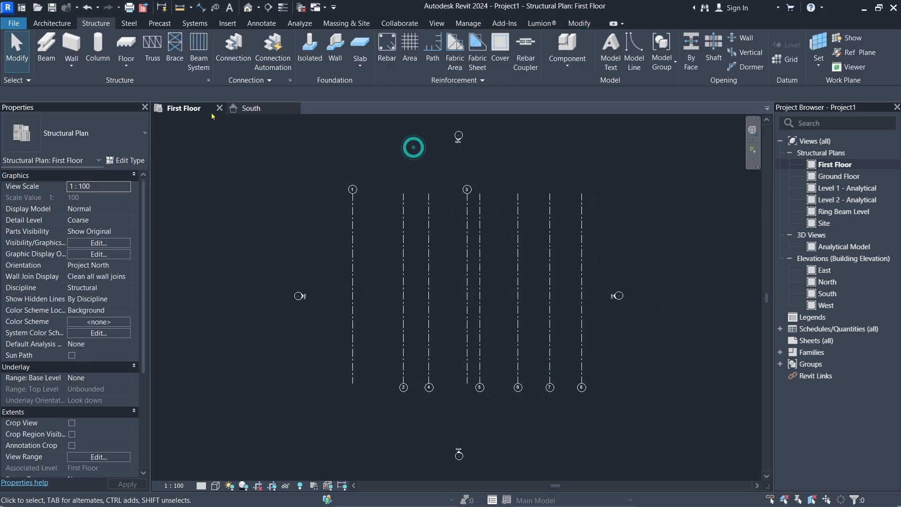
Copy grid 2 once with multiple copies turned off, placing the new grid about 2000 mm right of grid 4.
{"action": "left_click", "coordinate": [404, 219]}
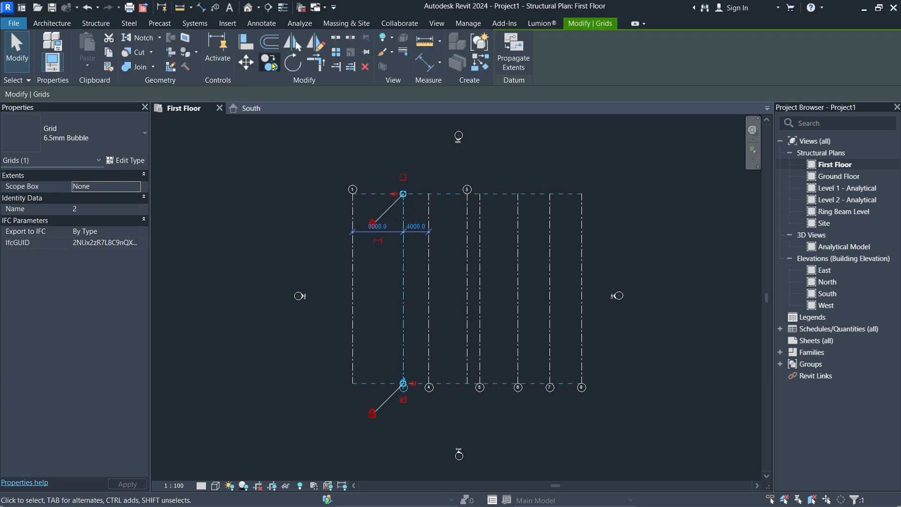
{"action": "left_click", "coordinate": [272, 65]}
{"action": "left_click", "coordinate": [155, 94]}
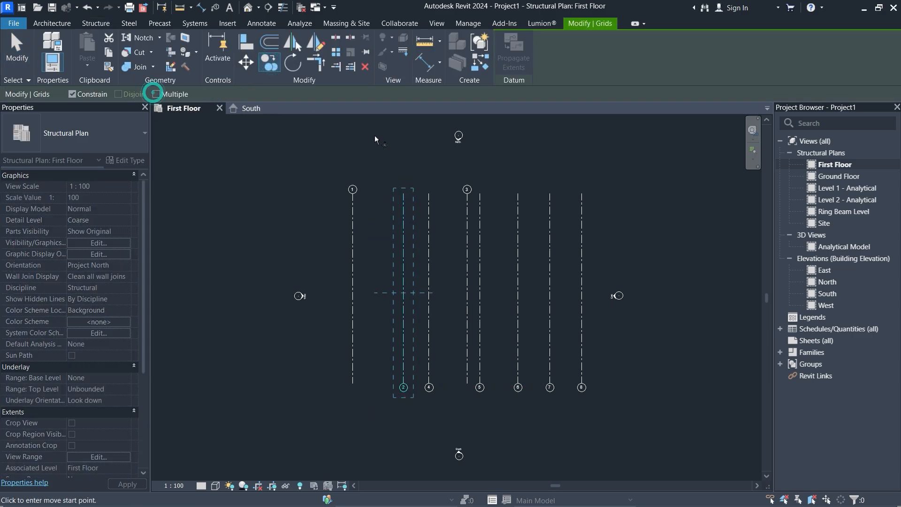
{"action": "left_click", "coordinate": [403, 217]}
{"action": "left_click", "coordinate": [441, 217]}
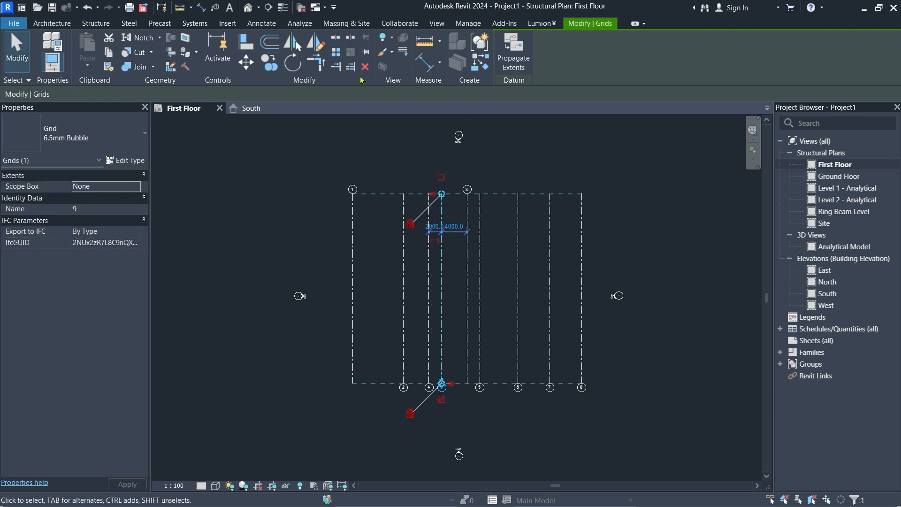
Copy grid 9 to the right with multiple copies on and constrain off, placing three grids about 8000, 6000 and 5000 mm apart.
{"action": "left_click", "coordinate": [270, 62]}
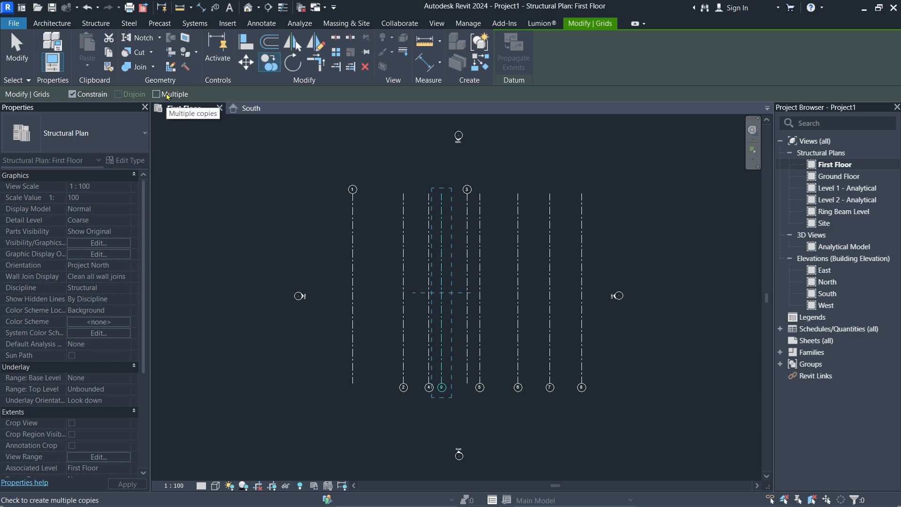
{"action": "left_click", "coordinate": [165, 95]}
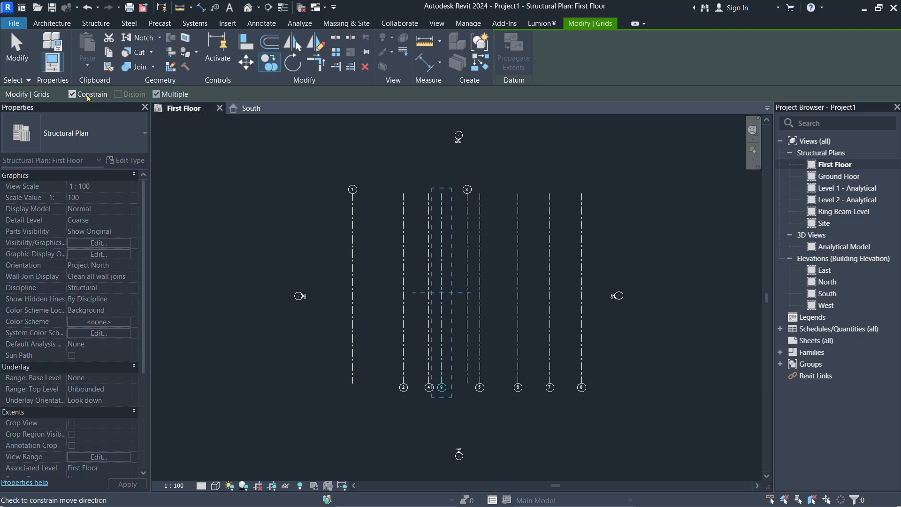
{"action": "left_click", "coordinate": [86, 95]}
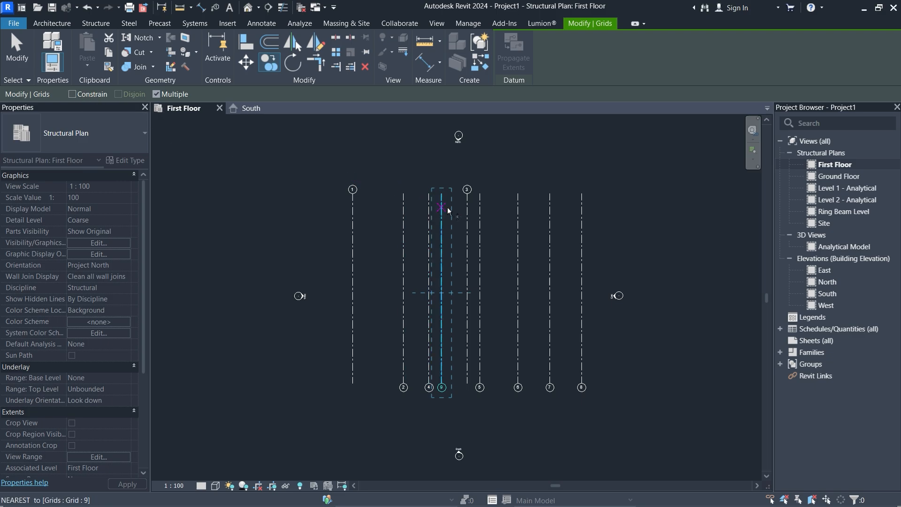
{"action": "left_click", "coordinate": [431, 209]}
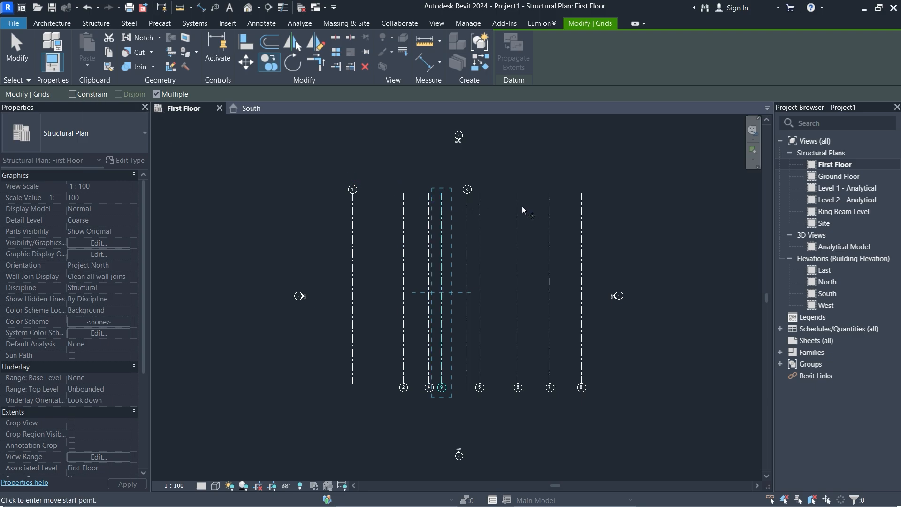
{"action": "left_click", "coordinate": [439, 168]}
{"action": "left_click", "coordinate": [493, 167]}
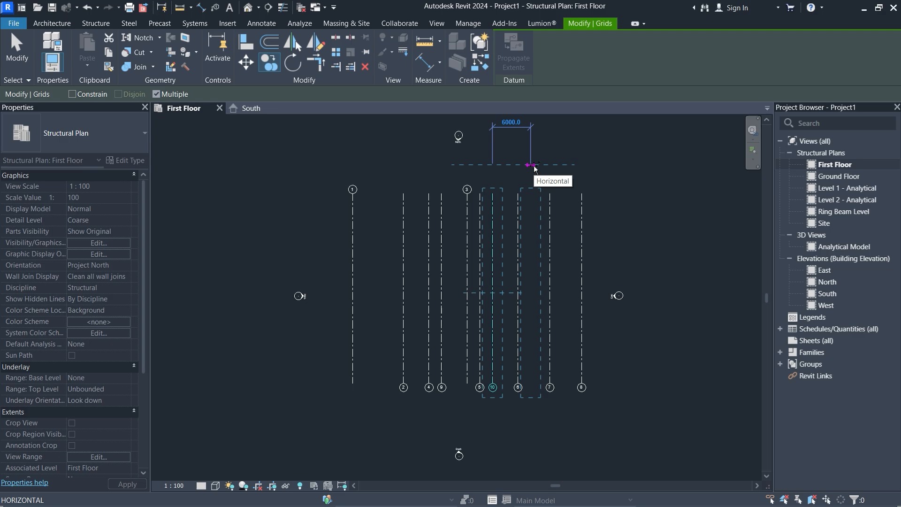
{"action": "left_click", "coordinate": [534, 166]}
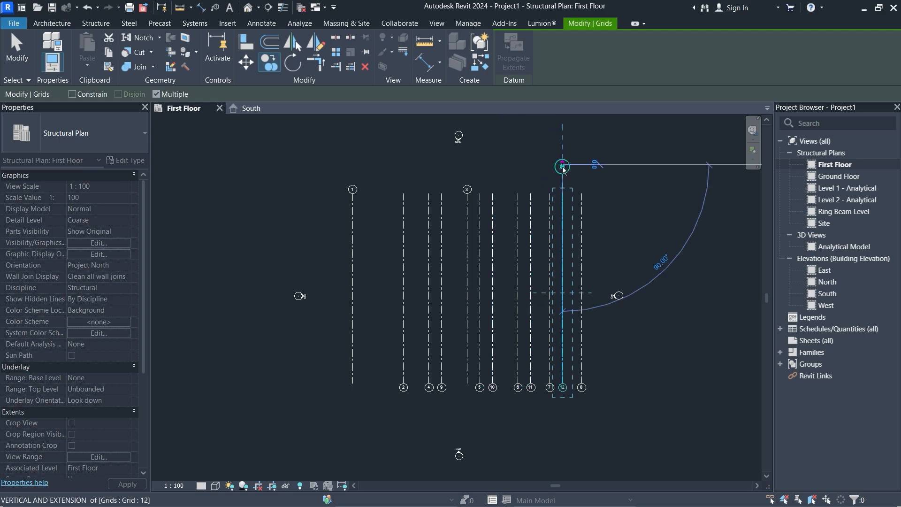
{"action": "left_click", "coordinate": [563, 164]}
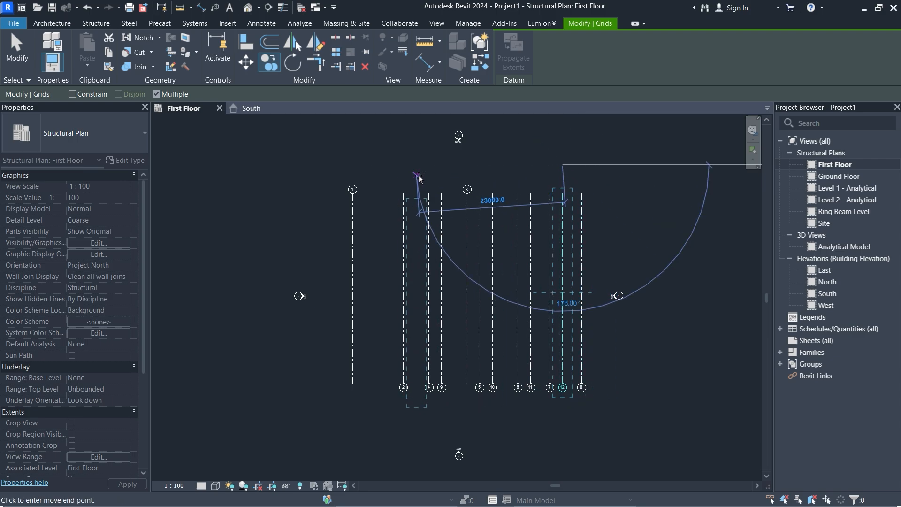
Place three more unconstrained grid copies to the left, two shifted down from the grid row and one left of grid 1.
{"action": "left_click", "coordinate": [418, 175]}
{"action": "left_click", "coordinate": [389, 200]}
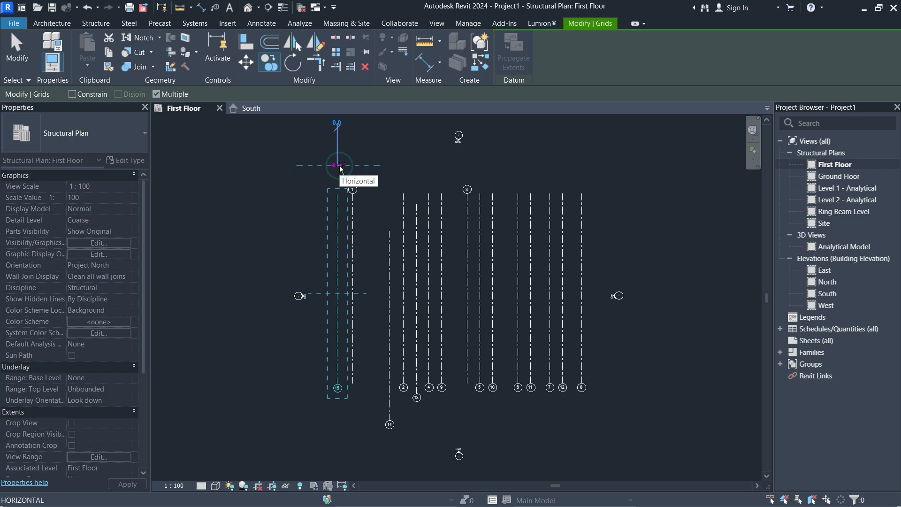
{"action": "left_click", "coordinate": [339, 166]}
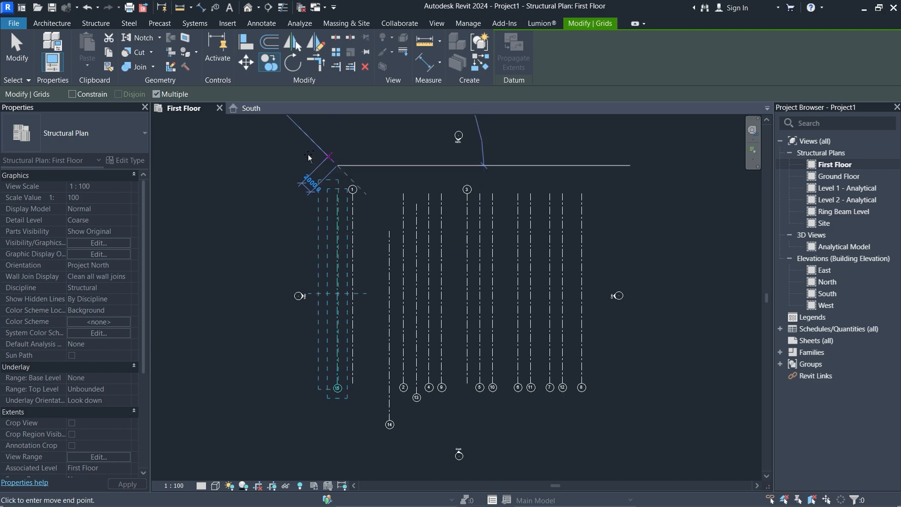
Turn the copy constraint back on and place further grid copies rightward past the east elevation marker, the last two steps about 4000 and 6000 mm.
{"action": "left_click", "coordinate": [87, 95]}
{"action": "left_click", "coordinate": [382, 167]}
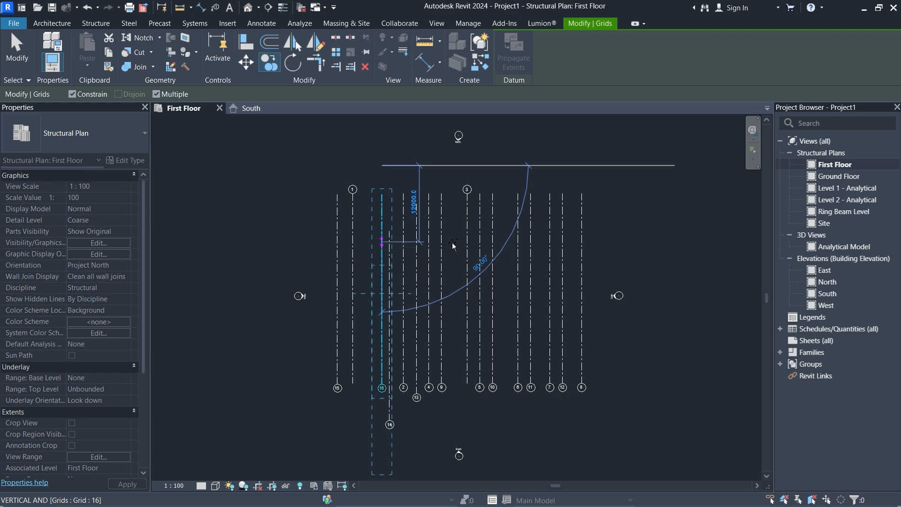
{"action": "left_click", "coordinate": [458, 211]}
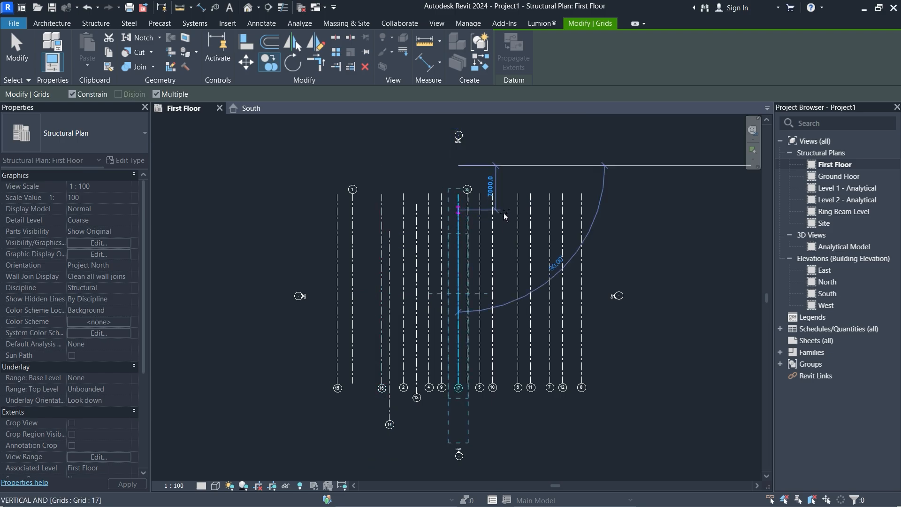
{"action": "left_click", "coordinate": [549, 194]}
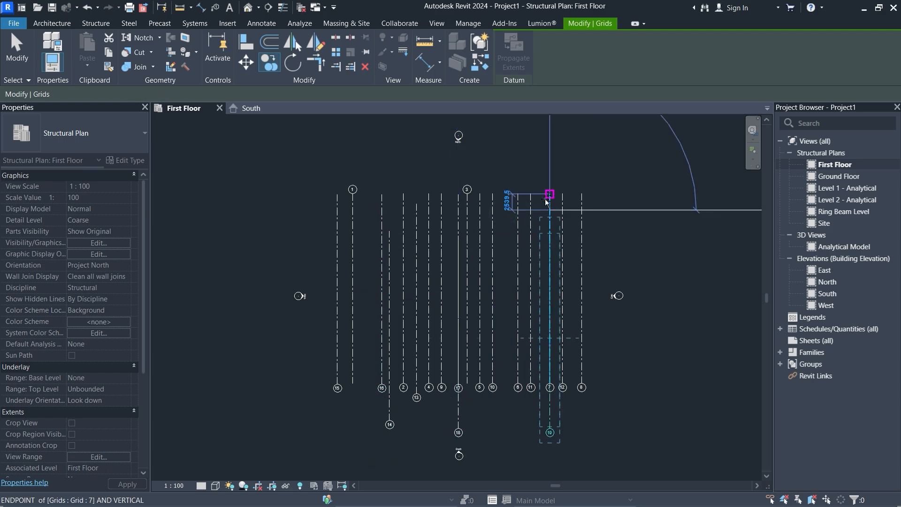
{"action": "left_click", "coordinate": [600, 199]}
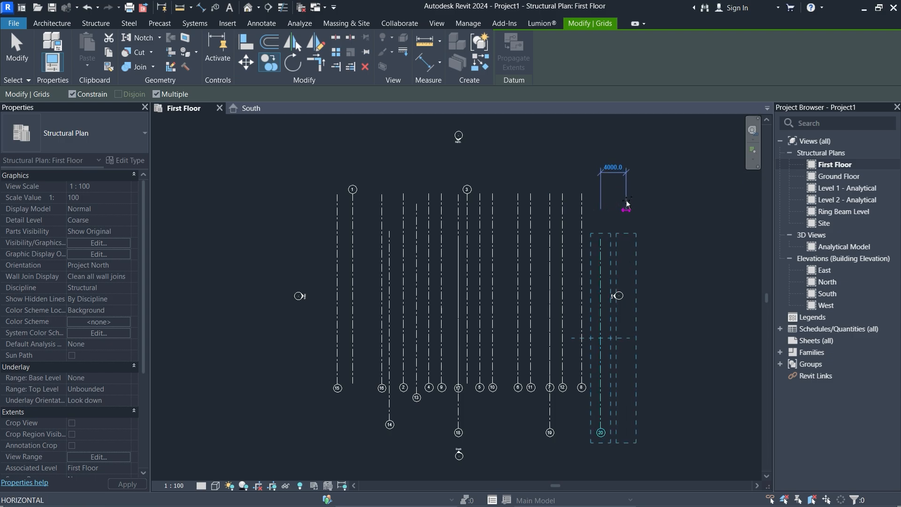
{"action": "left_click", "coordinate": [626, 207]}
{"action": "left_click", "coordinate": [664, 209]}
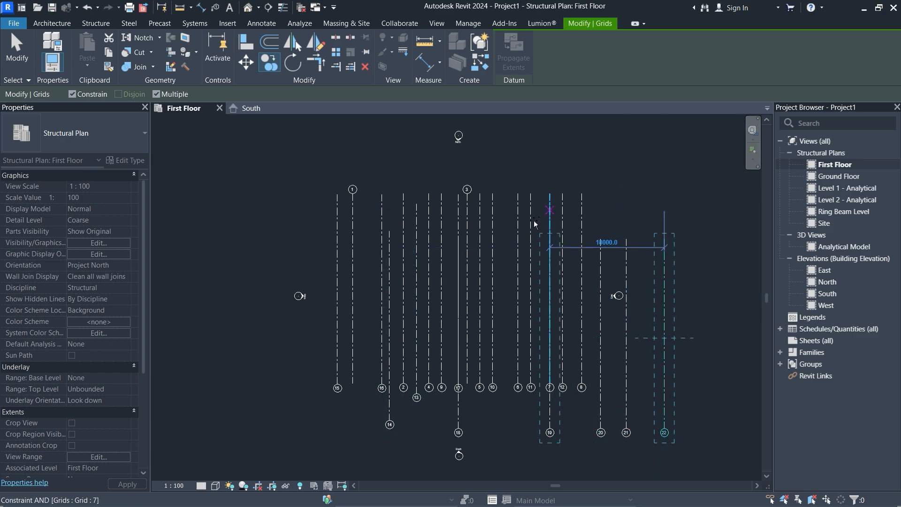
{"action": "key", "text": "Escape"}
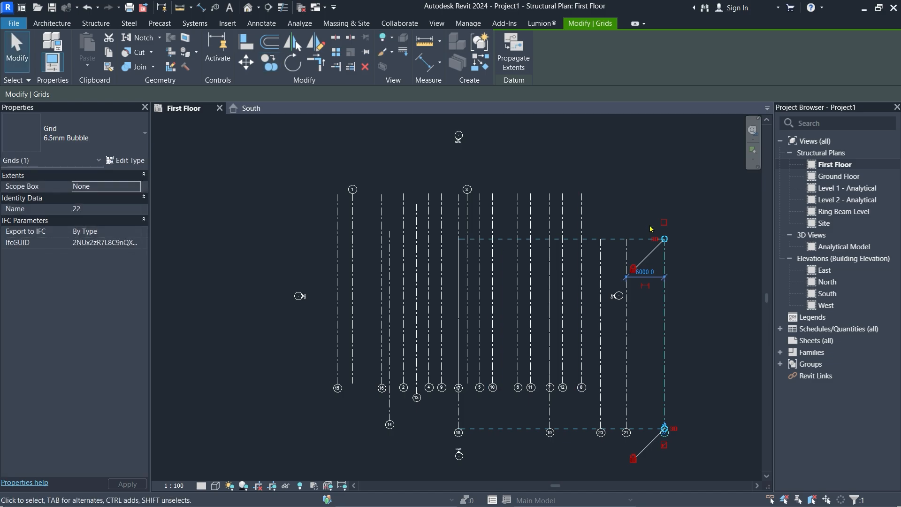
Delete all the grid lines from the First Floor plan.
{"action": "left_click", "coordinate": [642, 176]}
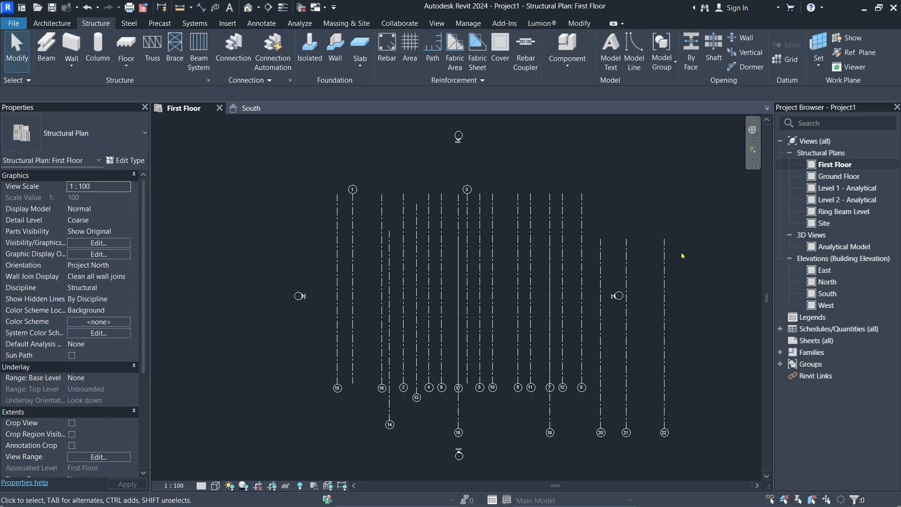
{"action": "left_click_drag", "start_coordinate": [692, 259], "coordinate": [319, 229]}
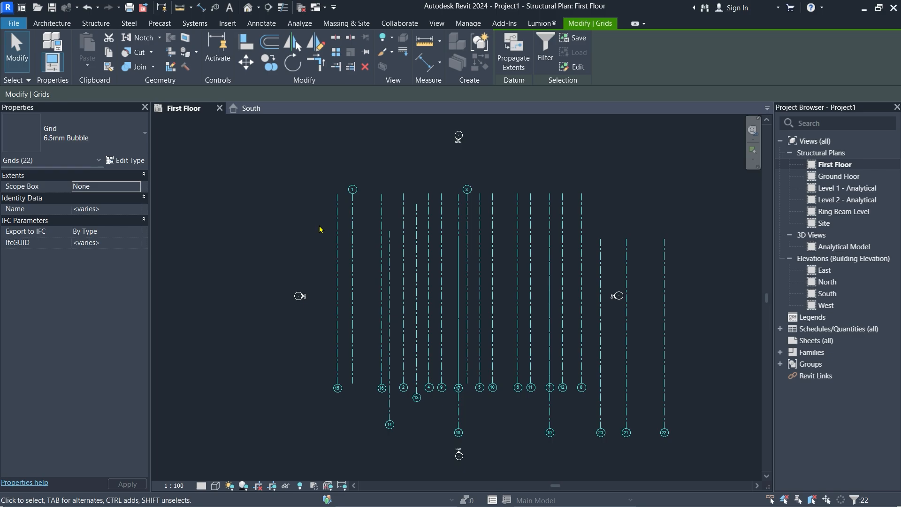
{"action": "key", "text": "Delete"}
Draw a new vertical grid line upward, just to the right of the west elevation marker.
{"action": "left_click", "coordinate": [790, 59]}
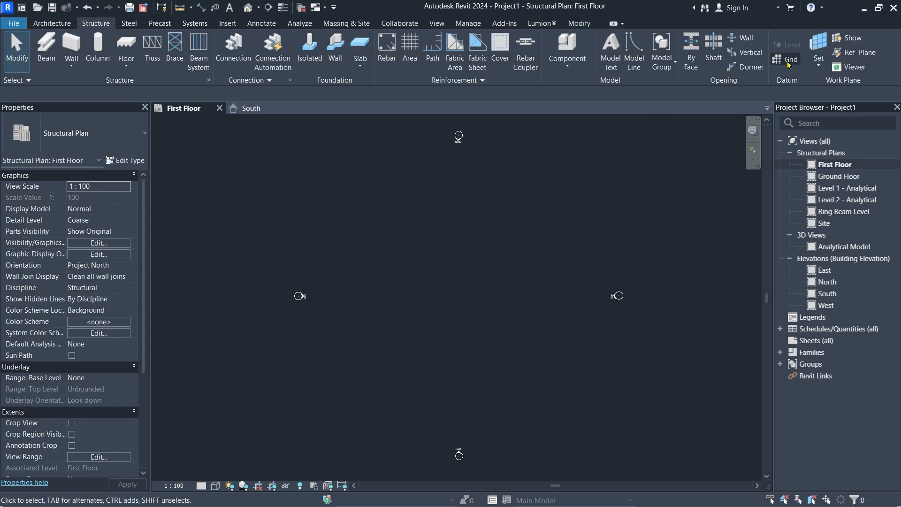
{"action": "left_click", "coordinate": [343, 397]}
{"action": "left_click", "coordinate": [491, 397]}
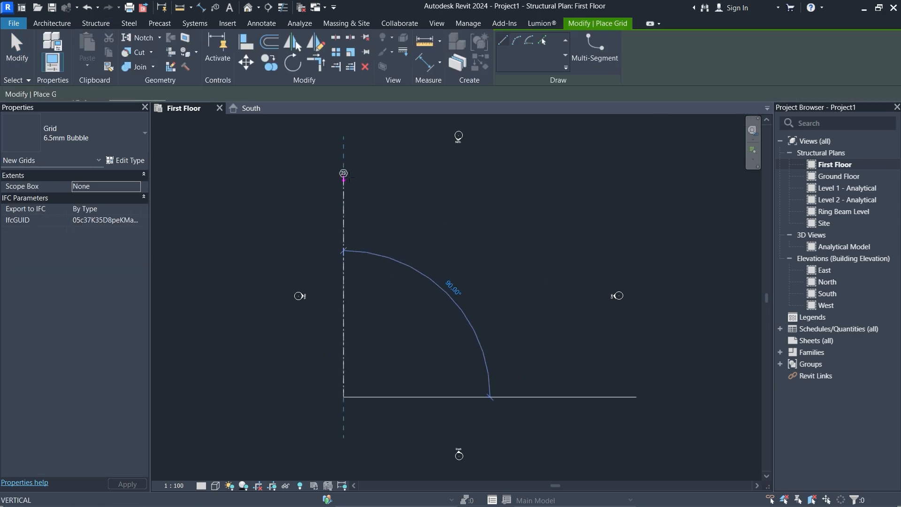
{"action": "left_click", "coordinate": [343, 177]}
{"action": "key", "text": "Escape"}
{"action": "key", "text": "Escape"}
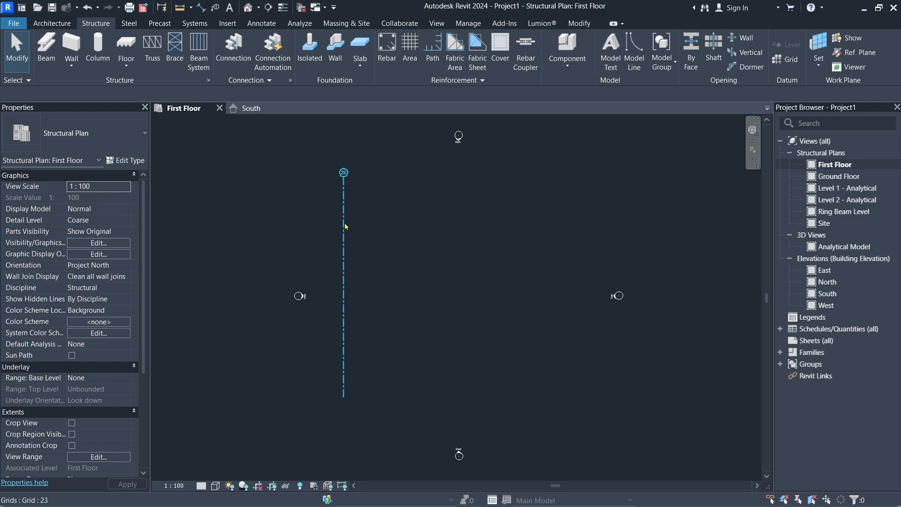
Rename the new vertical grid line as 1.
{"action": "scroll", "coordinate": [351, 185], "scroll_direction": "up", "scroll_amount": 3}
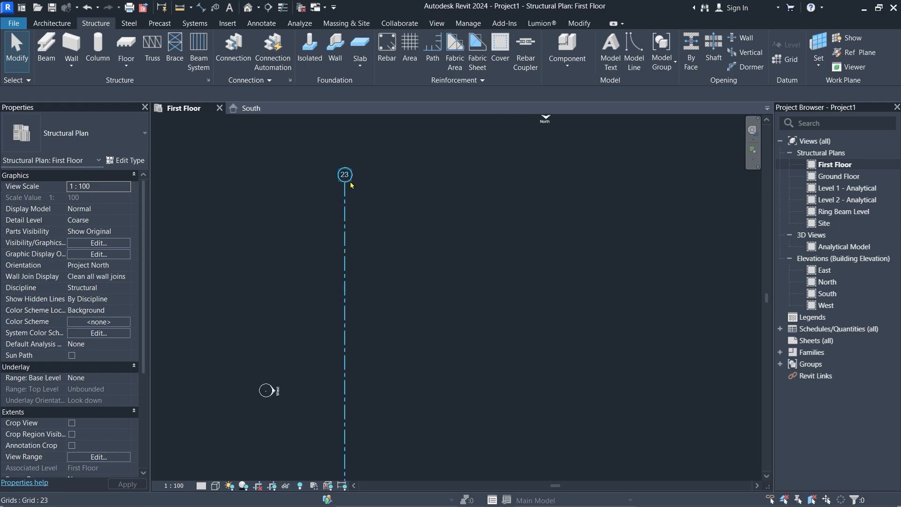
{"action": "scroll", "coordinate": [351, 185], "scroll_direction": "up", "scroll_amount": 2}
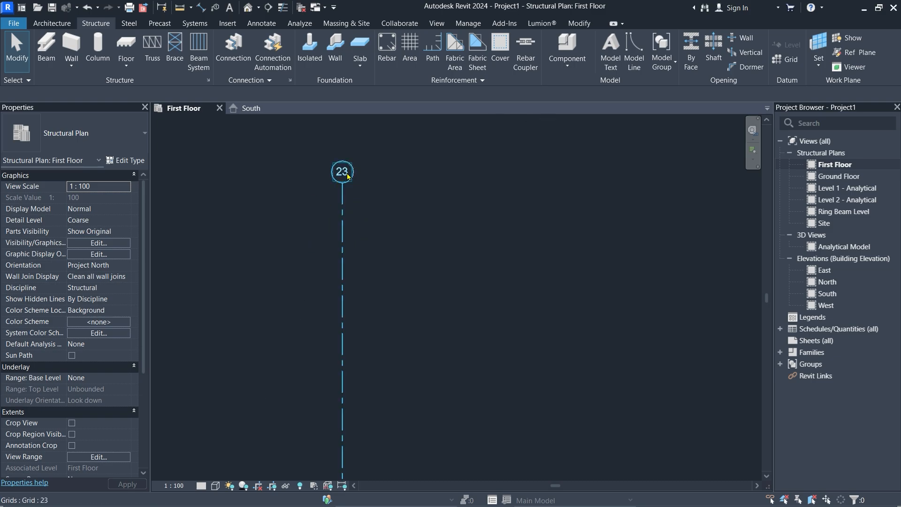
{"action": "scroll", "coordinate": [286, 229], "scroll_direction": "down", "scroll_amount": 1}
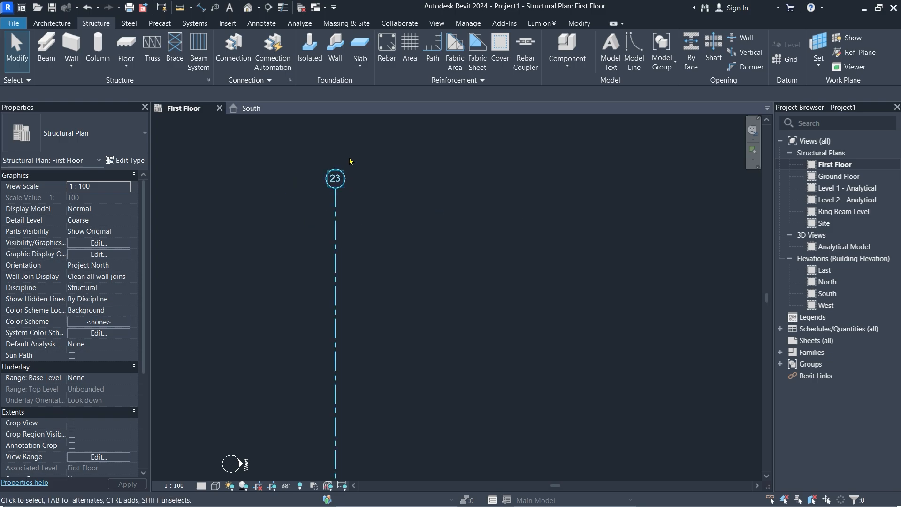
{"action": "scroll", "coordinate": [344, 187], "scroll_direction": "down", "scroll_amount": 1}
{"action": "scroll", "coordinate": [349, 179], "scroll_direction": "up", "scroll_amount": 1}
{"action": "scroll", "coordinate": [344, 197], "scroll_direction": "down", "scroll_amount": 1}
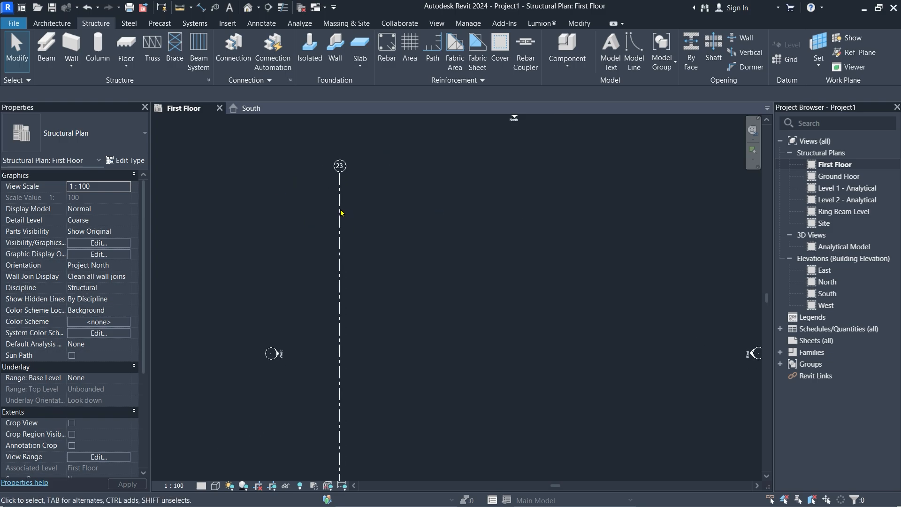
{"action": "left_click", "coordinate": [340, 212]}
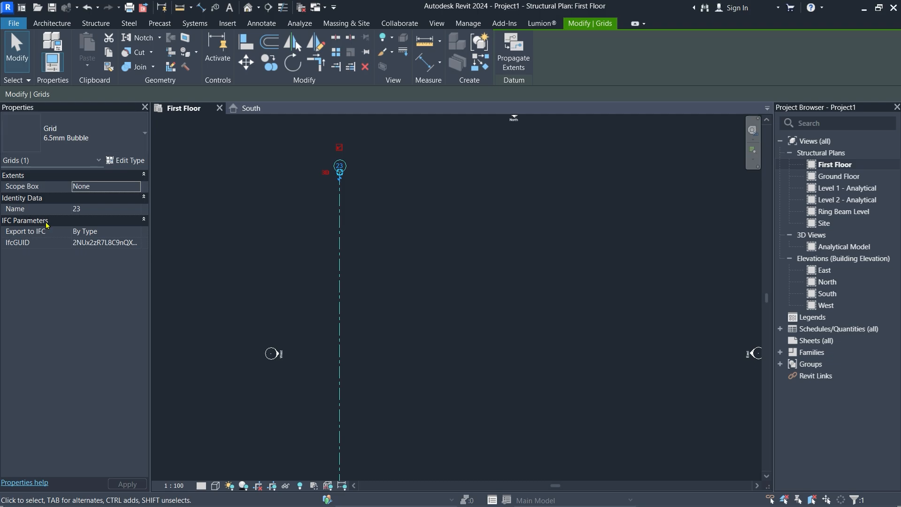
{"action": "left_click", "coordinate": [101, 210]}
{"action": "left_click", "coordinate": [246, 256]}
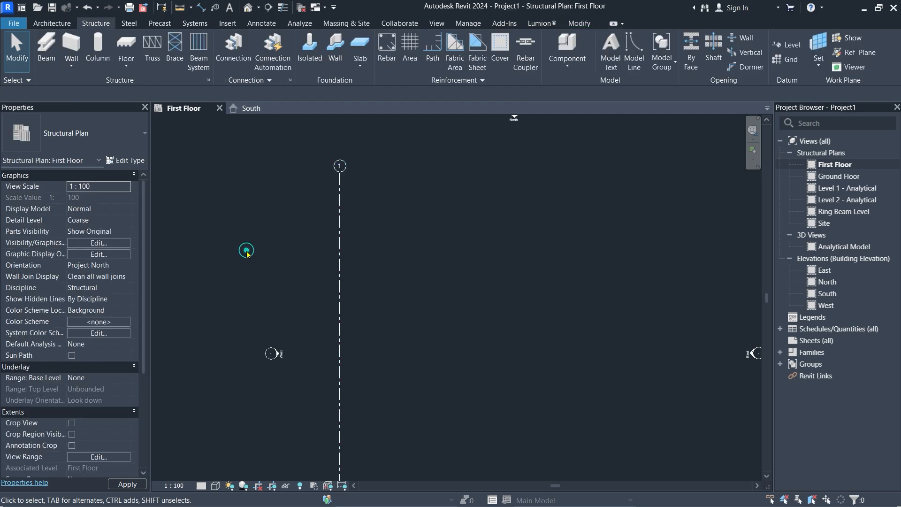
Copy grid 1 to the right with constrained multiple copies, adding two evenly spaced vertical grids.
{"action": "left_click", "coordinate": [338, 250]}
{"action": "key", "text": "c"}
{"action": "key", "text": "o"}
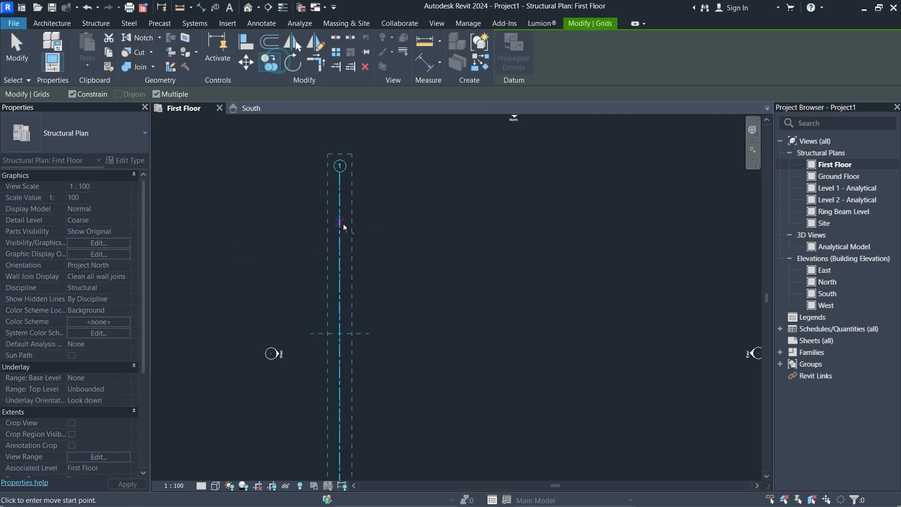
{"action": "left_click", "coordinate": [343, 223]}
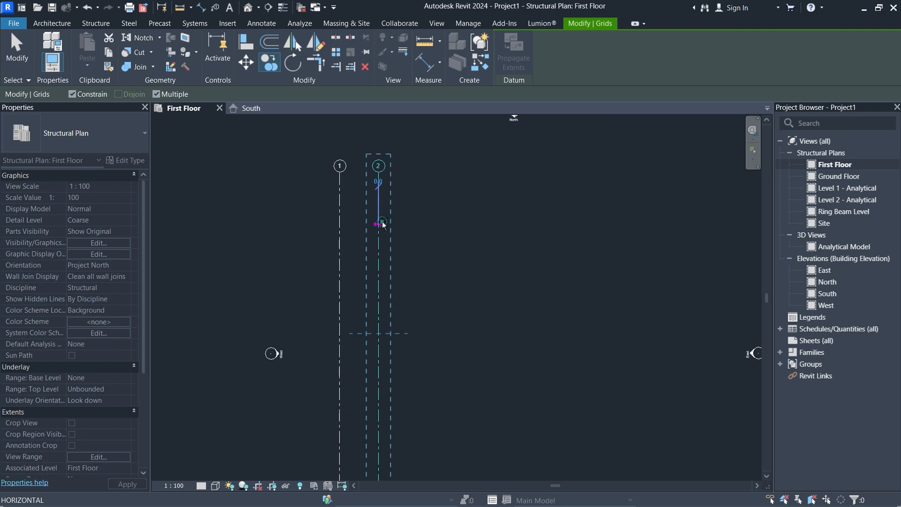
{"action": "left_click", "coordinate": [379, 224]}
{"action": "left_click", "coordinate": [417, 225]}
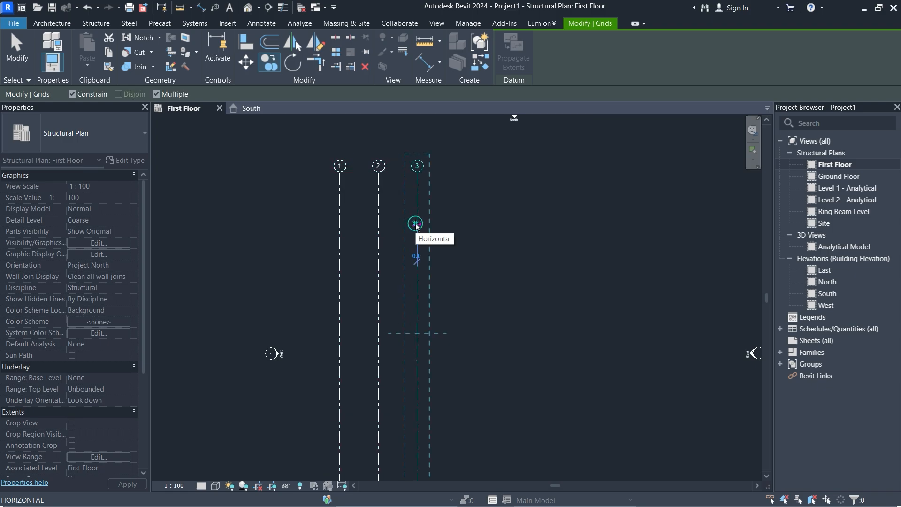
{"action": "key", "text": "Escape"}
{"action": "key", "text": "Escape"}
Draw a horizontal grid line from left to right across the lower part of the three vertical grids.
{"action": "scroll", "coordinate": [478, 241], "scroll_direction": "down", "scroll_amount": 2}
{"action": "scroll", "coordinate": [453, 347], "scroll_direction": "up", "scroll_amount": 2}
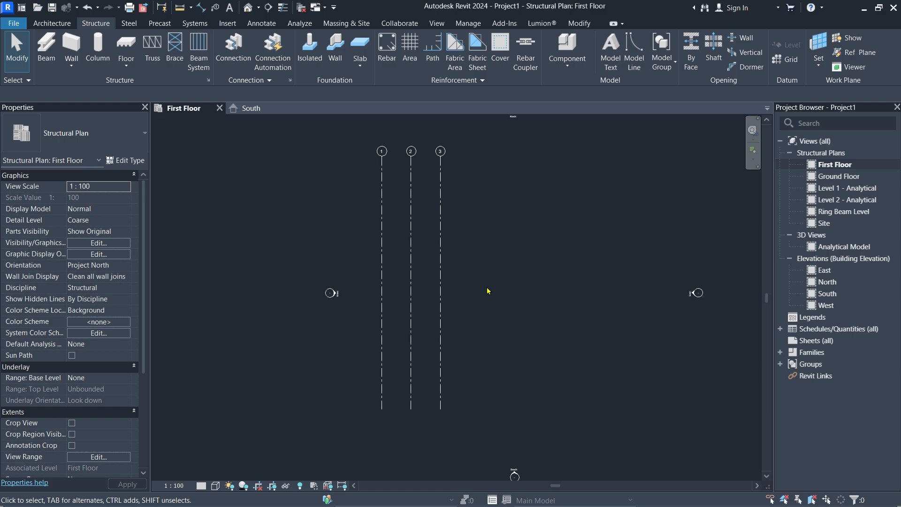
{"action": "key", "text": "g"}
{"action": "key", "text": "r"}
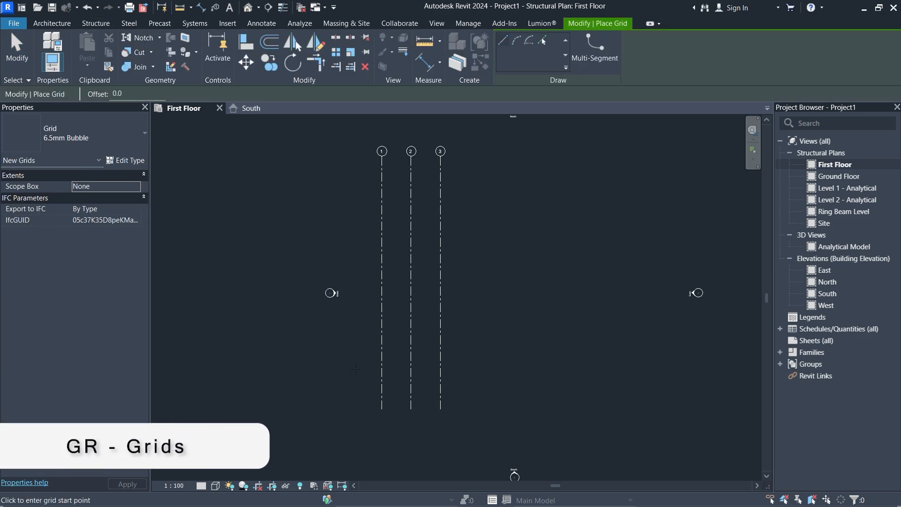
{"action": "left_click", "coordinate": [355, 369]}
{"action": "left_click", "coordinate": [596, 369]}
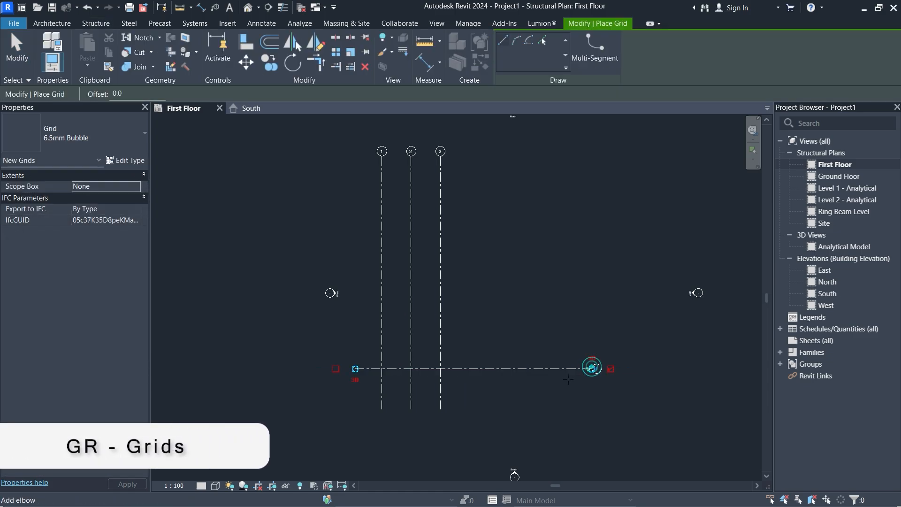
{"action": "key", "text": "Escape"}
{"action": "key", "text": "Escape"}
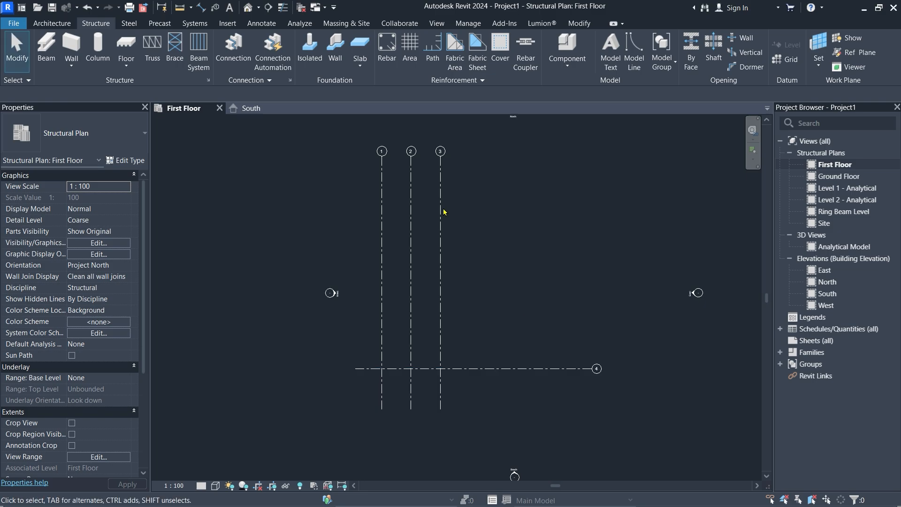
Rename the horizontal grid line across the lower part of the vertical grids as A.
{"action": "left_click", "coordinate": [483, 370]}
{"action": "left_click", "coordinate": [108, 201]}
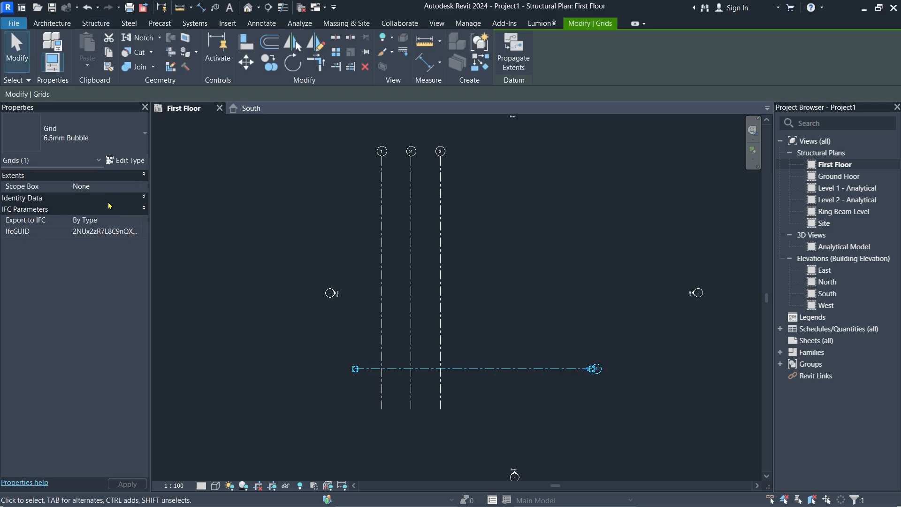
{"action": "left_click", "coordinate": [108, 201]}
{"action": "left_click", "coordinate": [100, 209]}
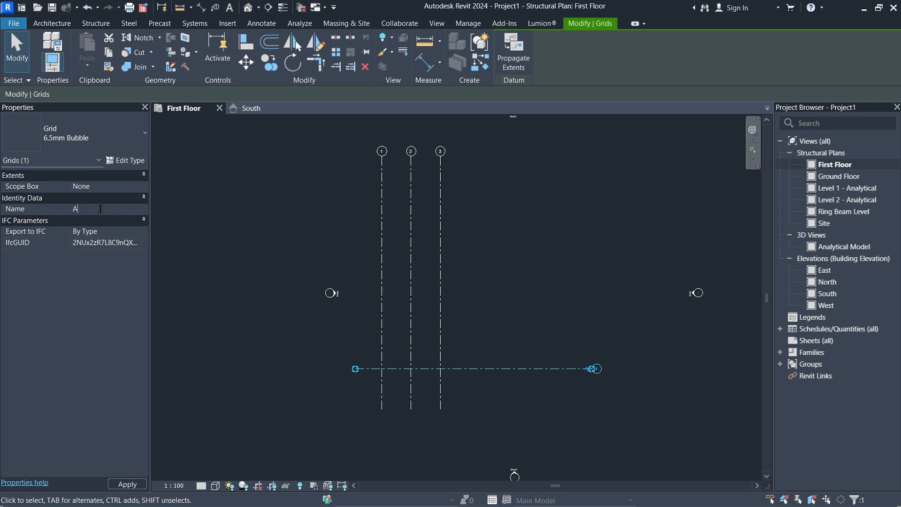
{"action": "left_click", "coordinate": [537, 286]}
Copy grid A upward with constrained multiple copies, adding four horizontal grids above it.
{"action": "left_click", "coordinate": [514, 369]}
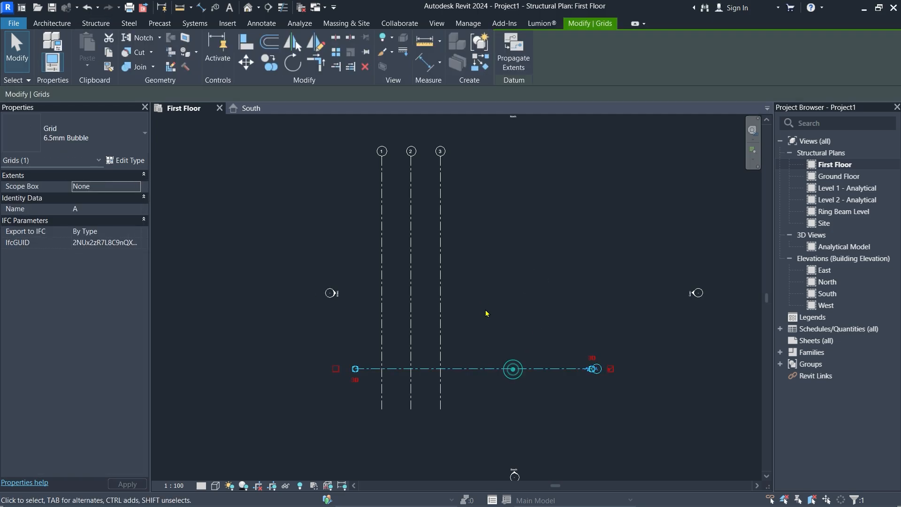
{"action": "left_click", "coordinate": [269, 62]}
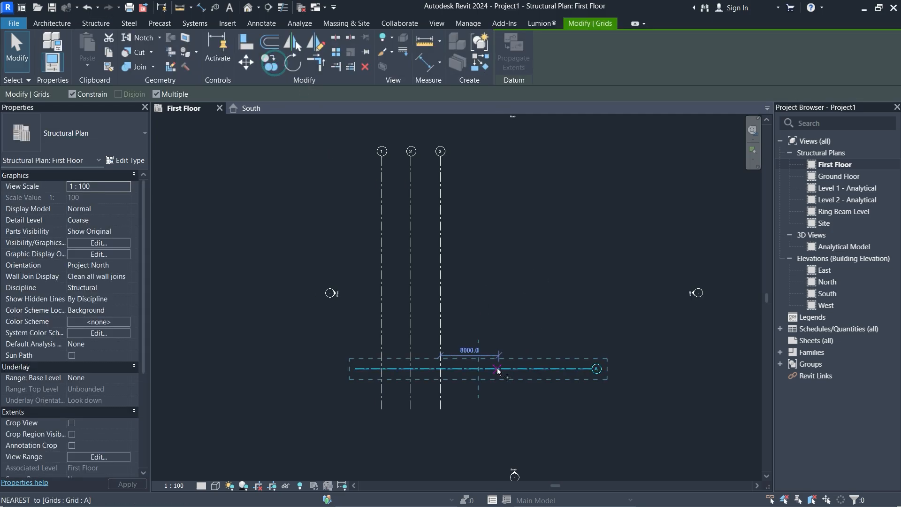
{"action": "left_click", "coordinate": [497, 368]}
{"action": "left_click", "coordinate": [497, 317]}
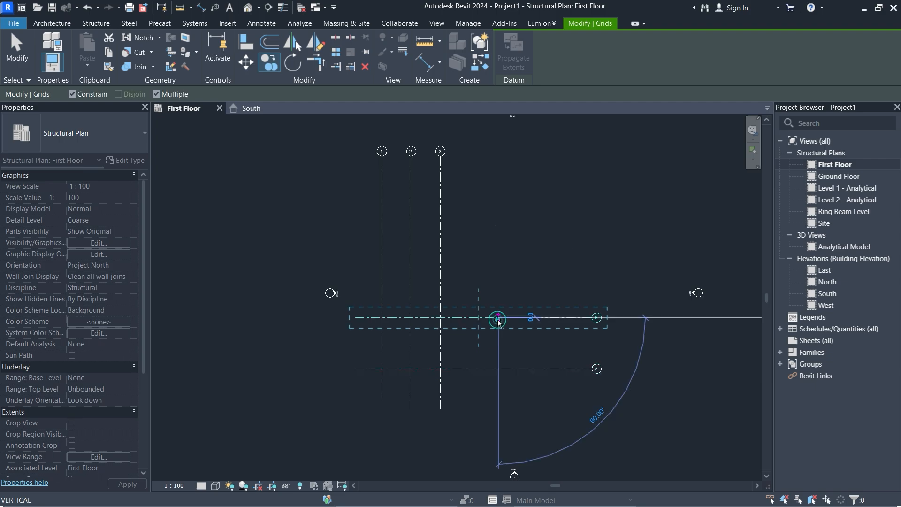
{"action": "left_click", "coordinate": [498, 266]}
{"action": "left_click", "coordinate": [498, 214]}
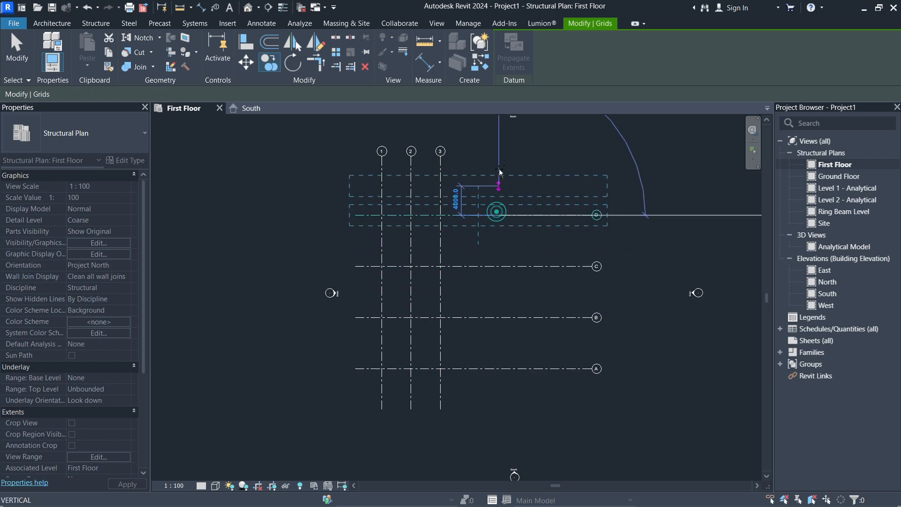
{"action": "left_click", "coordinate": [499, 171]}
{"action": "key", "text": "Escape"}
{"action": "key", "text": "Escape"}
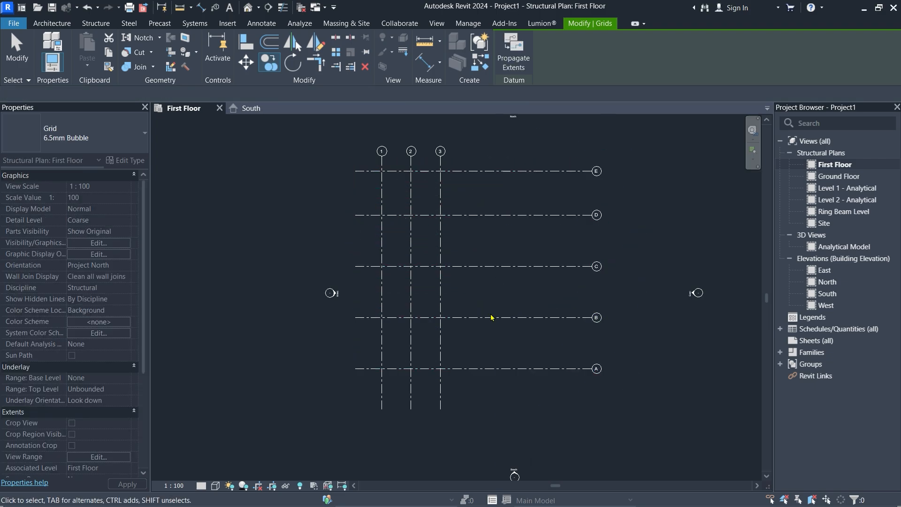
Delete the copied horizontal grids B to E and rename the remaining horizontal grid A as Y1.
{"action": "left_click_drag", "start_coordinate": [512, 346], "coordinate": [492, 152]}
{"action": "key", "text": "Delete"}
{"action": "left_click", "coordinate": [556, 370]}
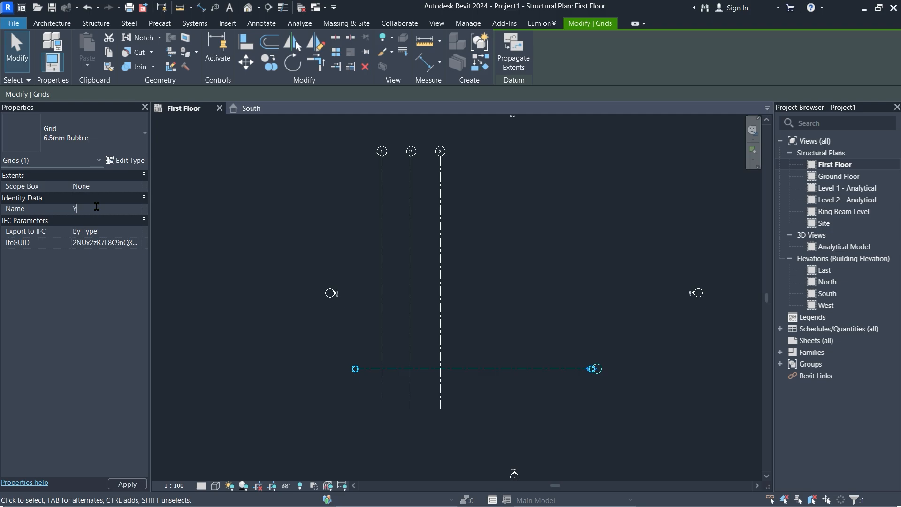
{"action": "left_click", "coordinate": [477, 237]}
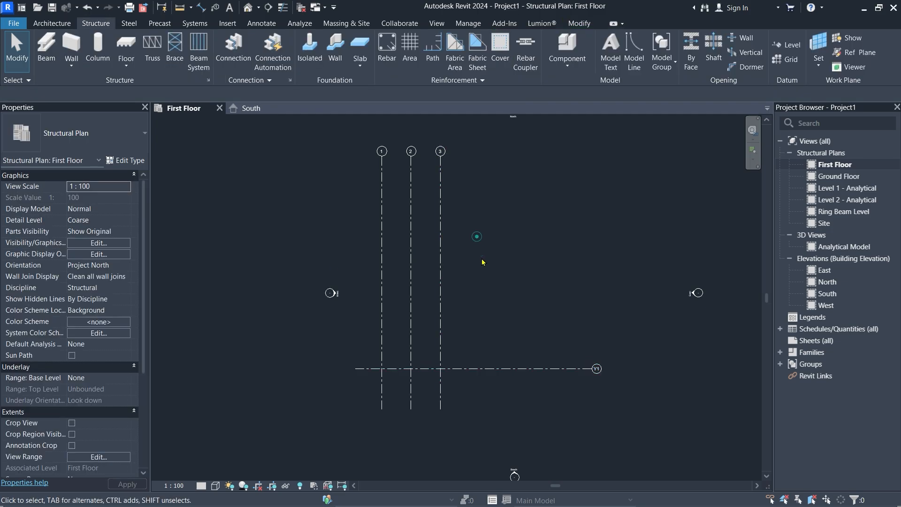
Copy grid Y1 upward with constrained multiple copies, adding three horizontal grids Y2 to Y4 at uneven spacings.
{"action": "left_click", "coordinate": [482, 369]}
{"action": "left_click", "coordinate": [273, 69]}
{"action": "left_click", "coordinate": [506, 369]}
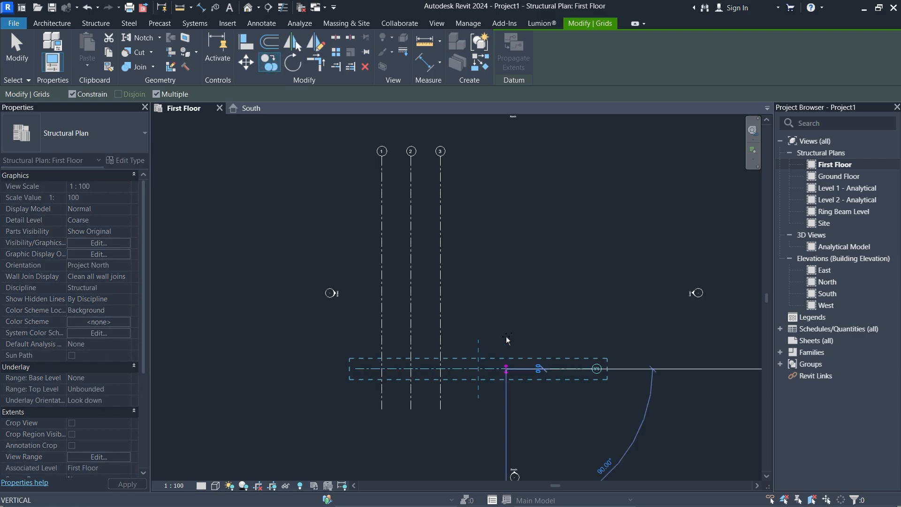
{"action": "left_click", "coordinate": [505, 324]}
{"action": "left_click", "coordinate": [503, 251]}
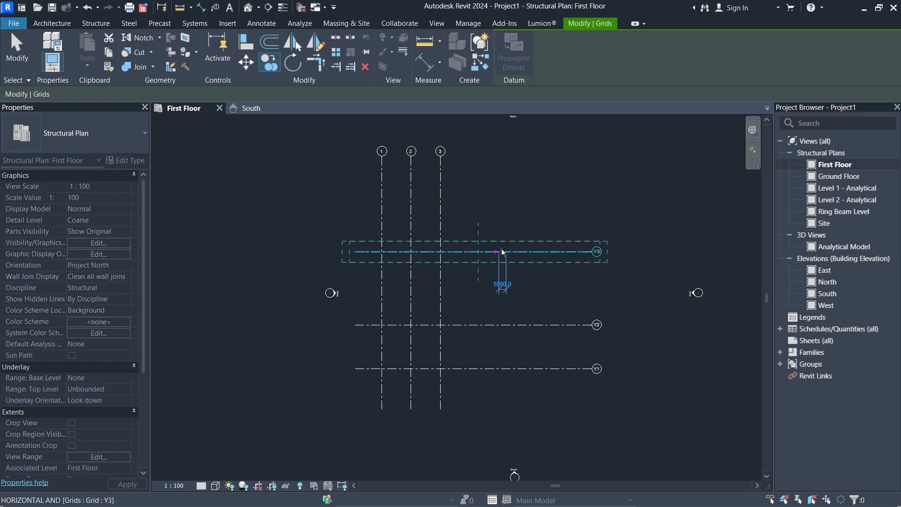
{"action": "left_click", "coordinate": [503, 201]}
{"action": "key", "text": "Escape"}
{"action": "key", "text": "Escape"}
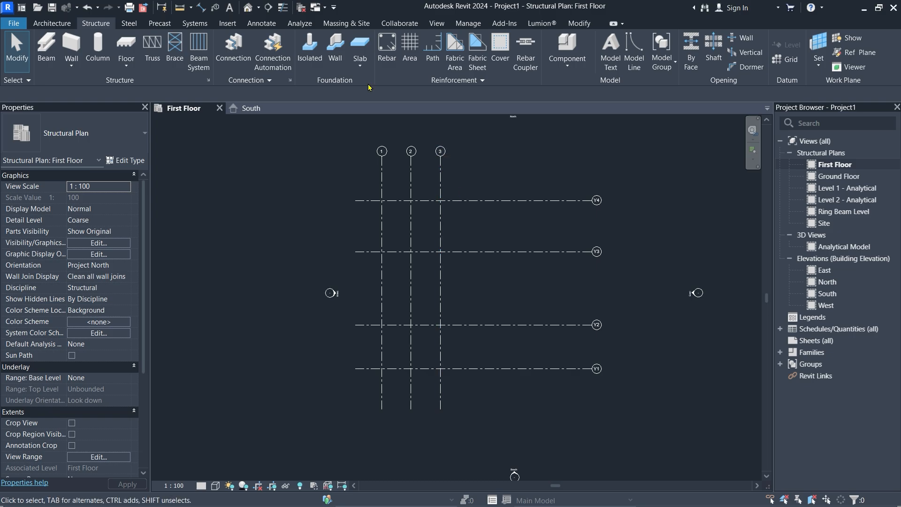
Place a continuous aligned dimension across vertical grids 1, 2 and 3, between the grid bubbles and grid Y4.
{"action": "left_click", "coordinate": [261, 23]}
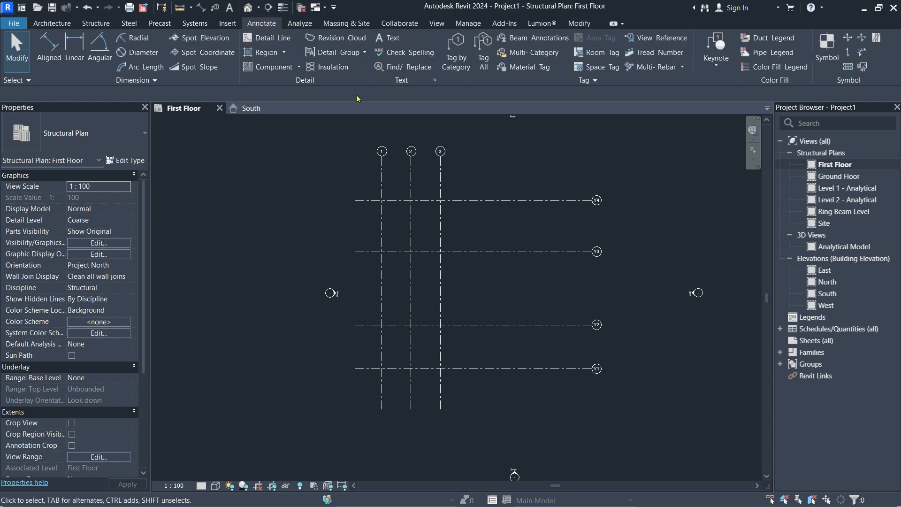
{"action": "left_click", "coordinate": [53, 45]}
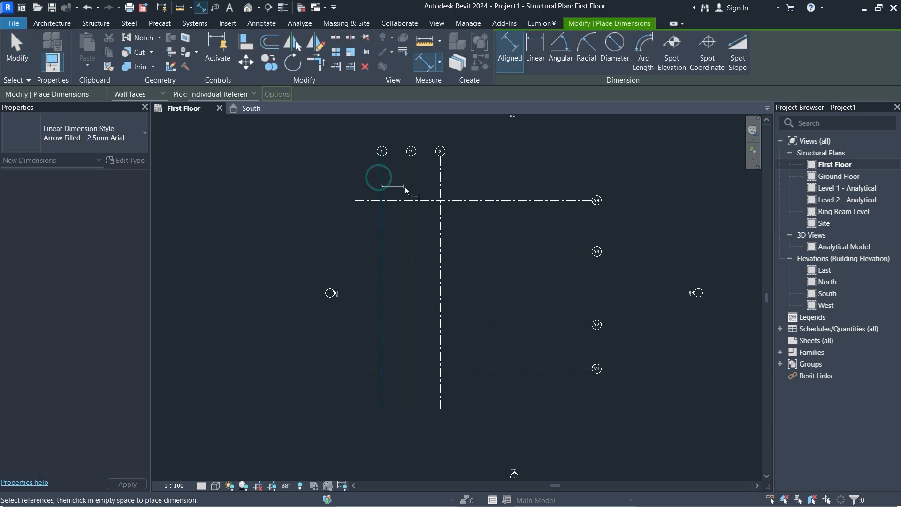
{"action": "left_click", "coordinate": [410, 188]}
{"action": "left_click", "coordinate": [440, 182]}
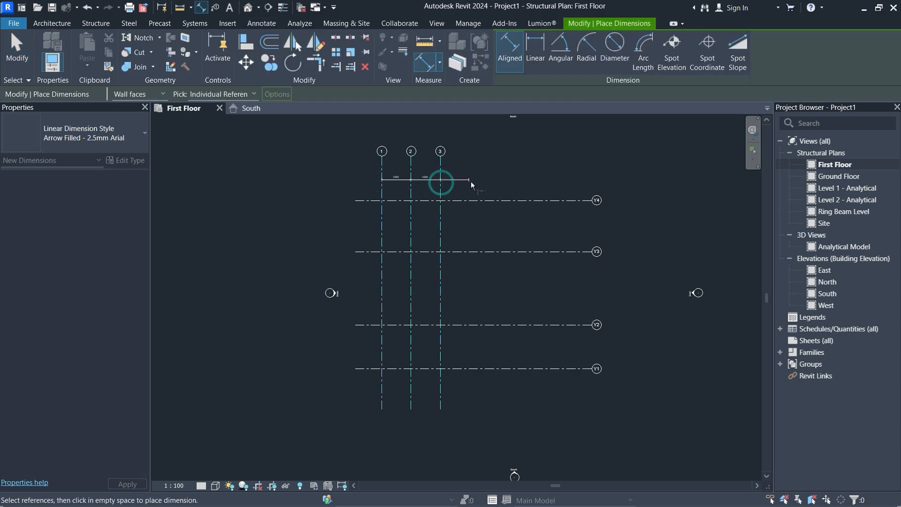
{"action": "left_click", "coordinate": [471, 182]}
{"action": "scroll", "coordinate": [457, 174], "scroll_direction": "up", "scroll_amount": 2}
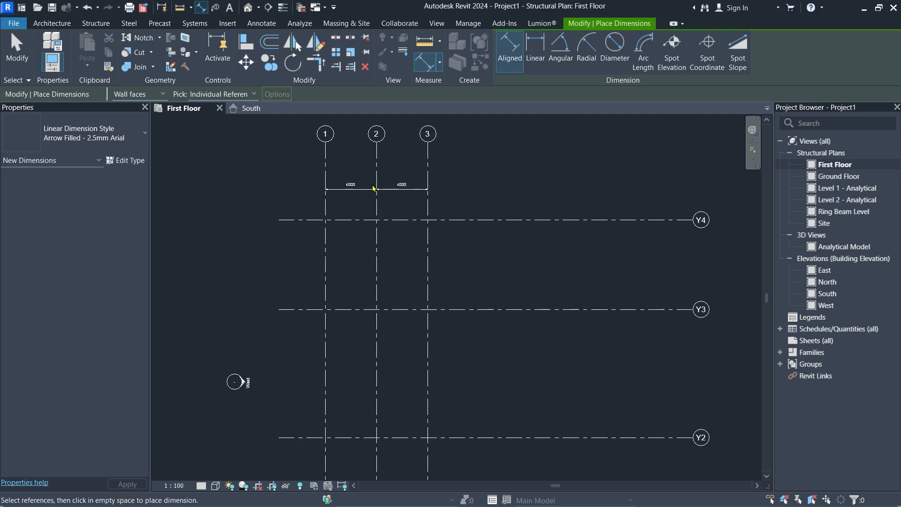
{"action": "key", "text": "Escape"}
Move grid 3 to the right until it is about 14100 mm from grid 2.
{"action": "scroll", "coordinate": [371, 174], "scroll_direction": "up", "scroll_amount": 3}
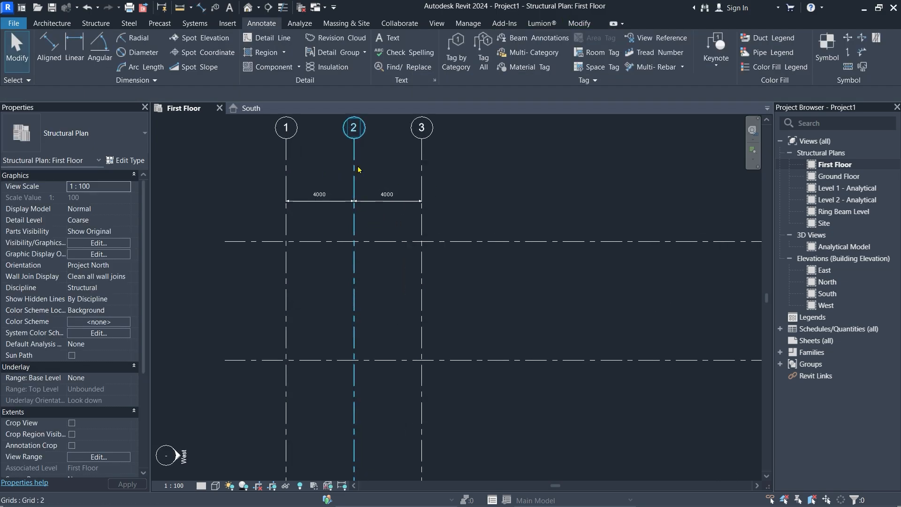
{"action": "left_click", "coordinate": [422, 171]}
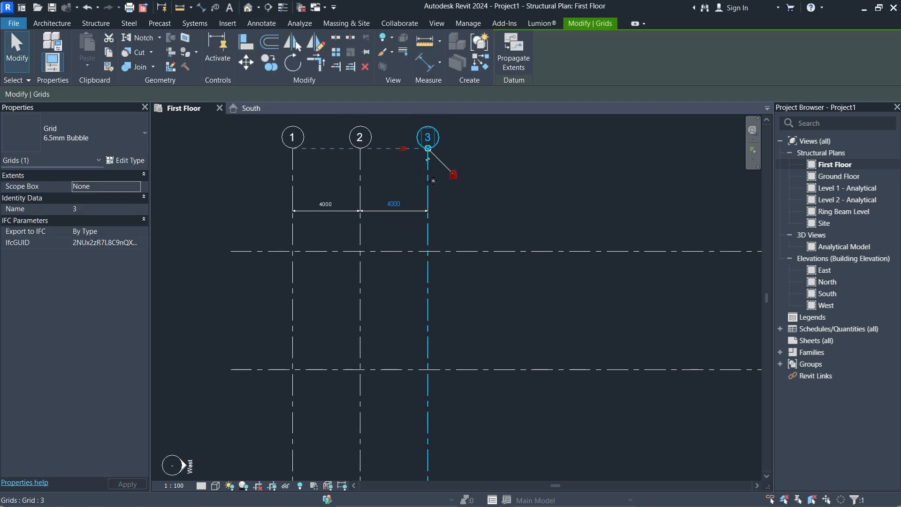
{"action": "left_click_drag", "start_coordinate": [427, 186], "coordinate": [597, 186], "text": "ctrl"}
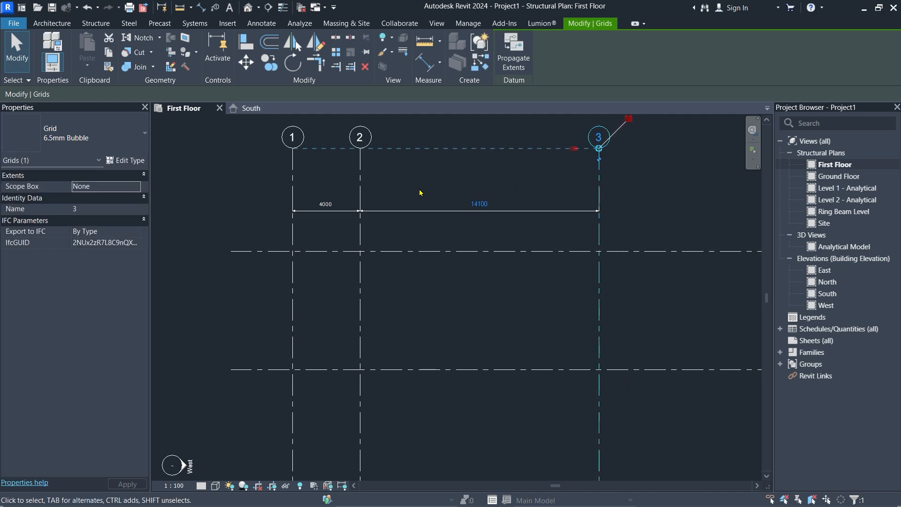
Move grid 2 to the right until it is about 9000 mm from grid 1.
{"action": "left_click", "coordinate": [360, 185]}
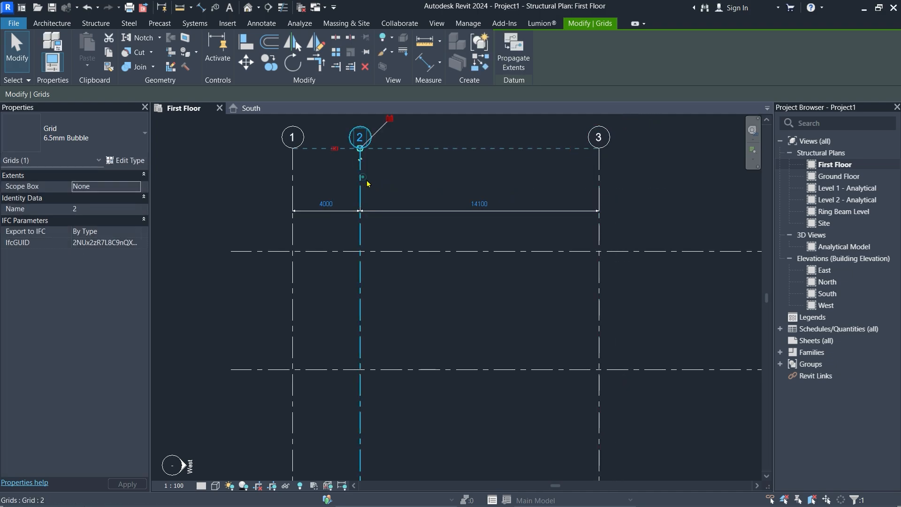
{"action": "left_click_drag", "start_coordinate": [359, 183], "coordinate": [444, 188]}
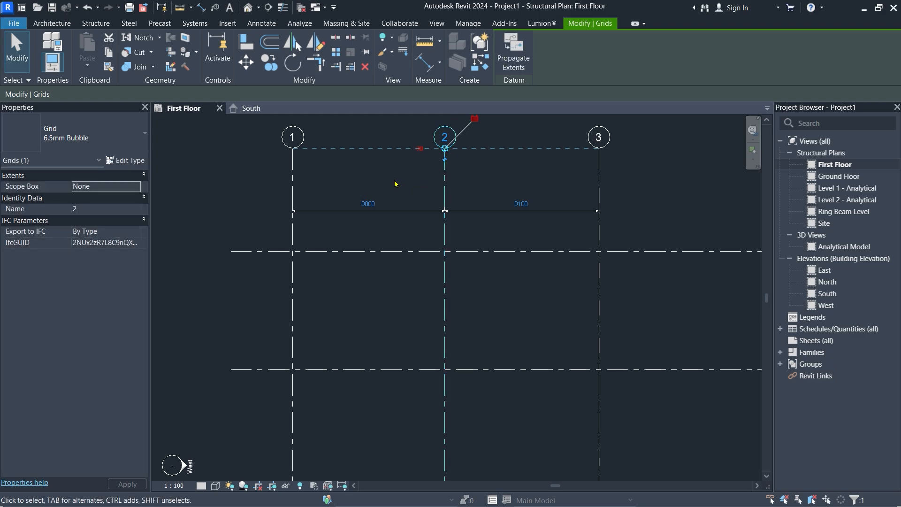
{"action": "left_click", "coordinate": [394, 179]}
{"action": "scroll", "coordinate": [502, 188], "scroll_direction": "down", "scroll_amount": 1}
{"action": "scroll", "coordinate": [384, 160], "scroll_direction": "up", "scroll_amount": 1}
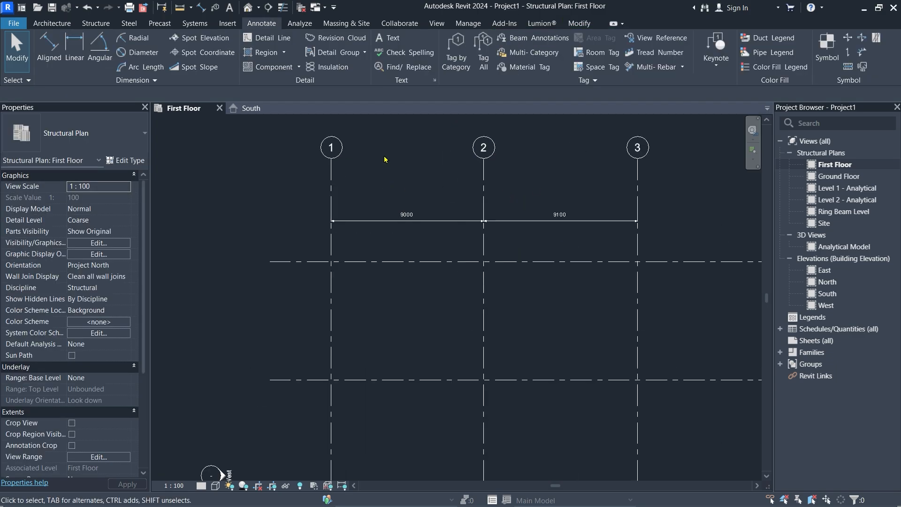
{"action": "scroll", "coordinate": [394, 242], "scroll_direction": "down", "scroll_amount": 1}
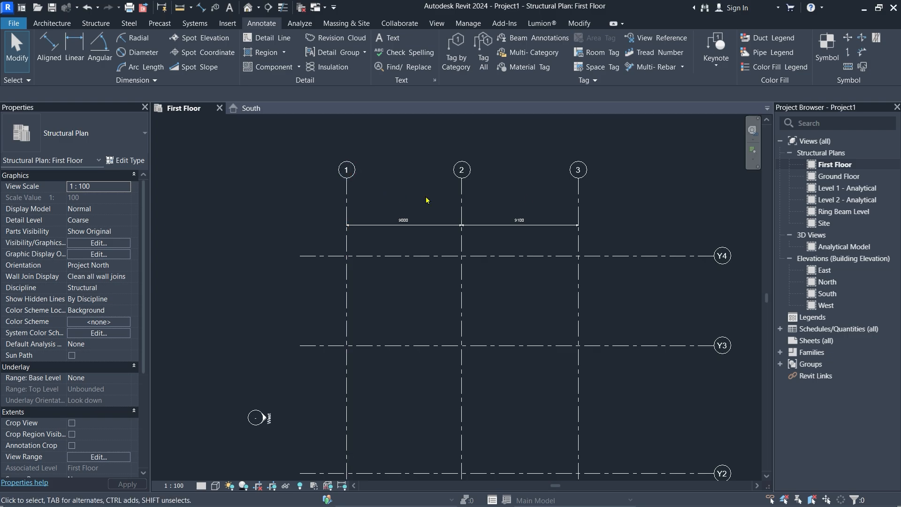
{"action": "left_click", "coordinate": [462, 200]}
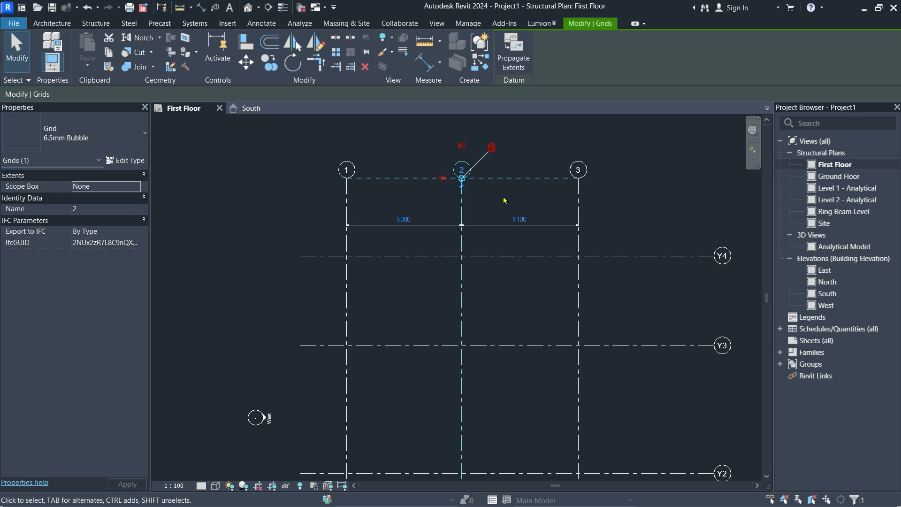
{"action": "scroll", "coordinate": [504, 200], "scroll_direction": "up", "scroll_amount": 1}
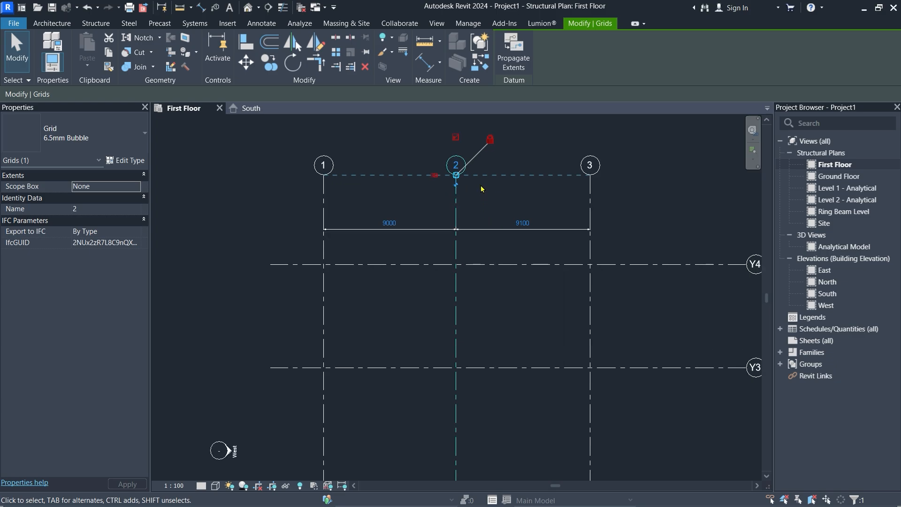
{"action": "scroll", "coordinate": [481, 189], "scroll_direction": "down", "scroll_amount": 3}
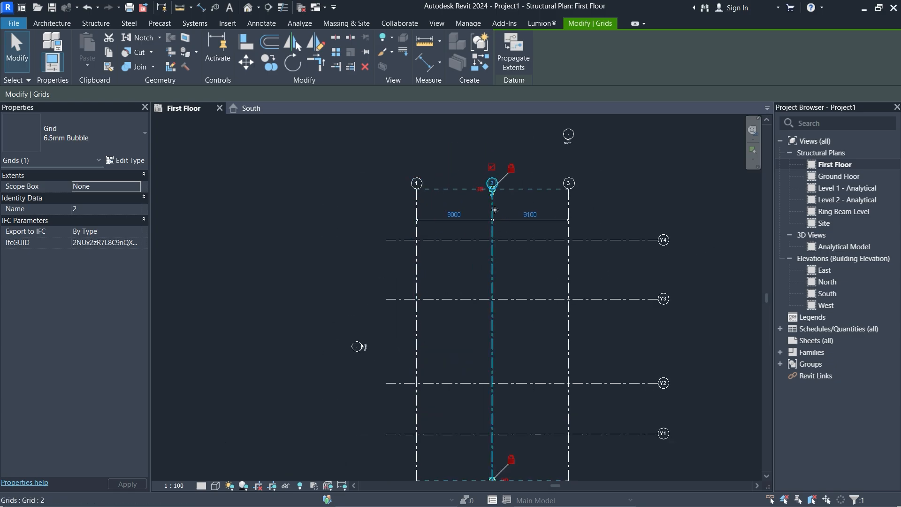
{"action": "scroll", "coordinate": [495, 209], "scroll_direction": "up", "scroll_amount": 1}
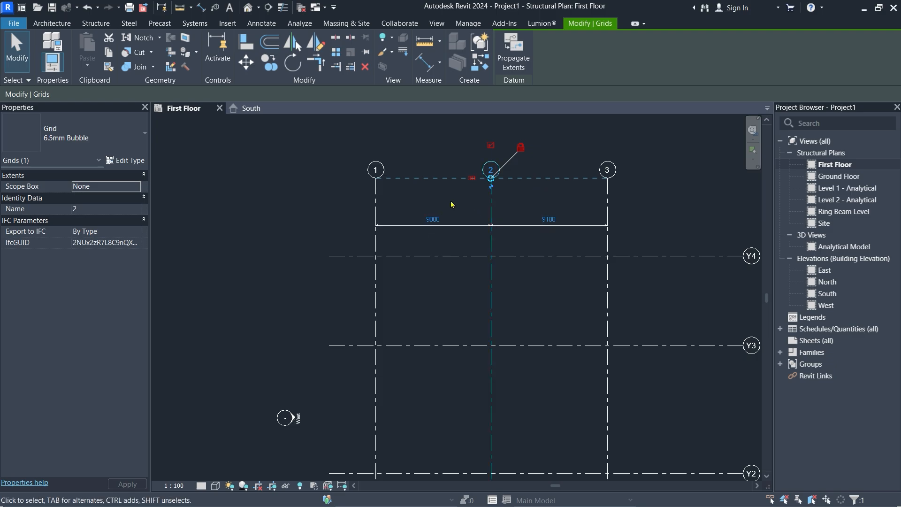
{"action": "left_click", "coordinate": [526, 192]}
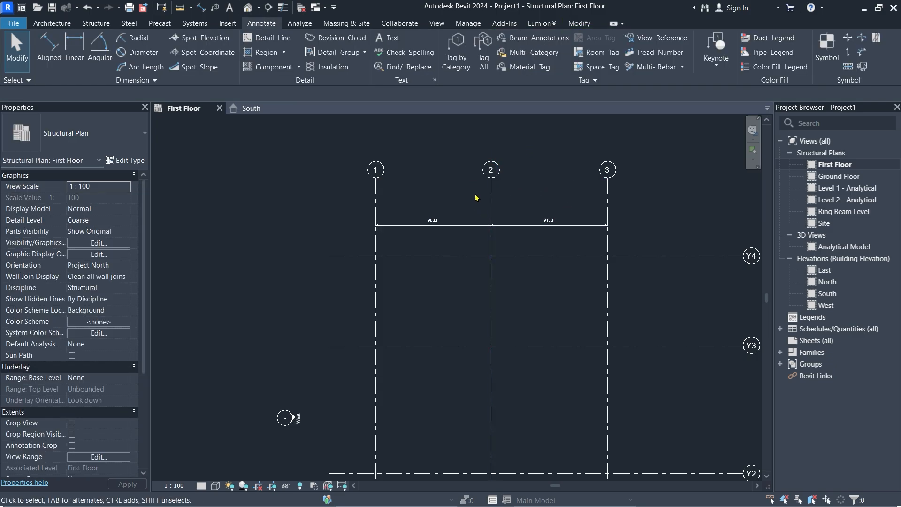
{"action": "scroll", "coordinate": [486, 199], "scroll_direction": "up", "scroll_amount": 1}
{"action": "left_click", "coordinate": [505, 203]}
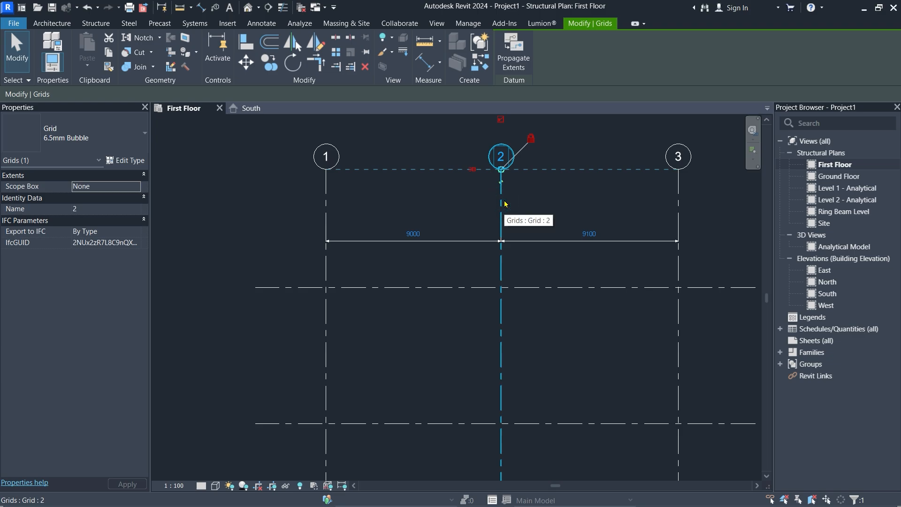
{"action": "left_click", "coordinate": [528, 203]}
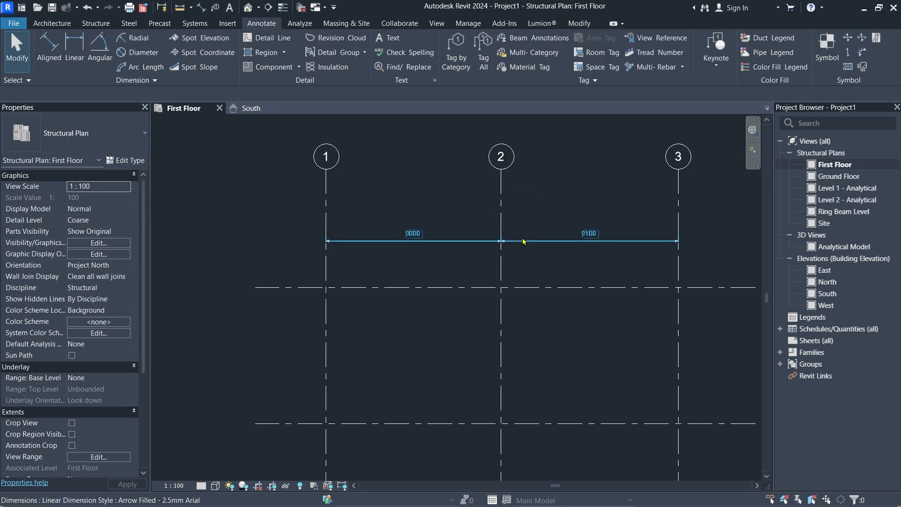
Equalize the spacing between grids 1, 2 and 3 through their dimension string, and switch equality back off to show numeric values.
{"action": "left_click", "coordinate": [523, 241]}
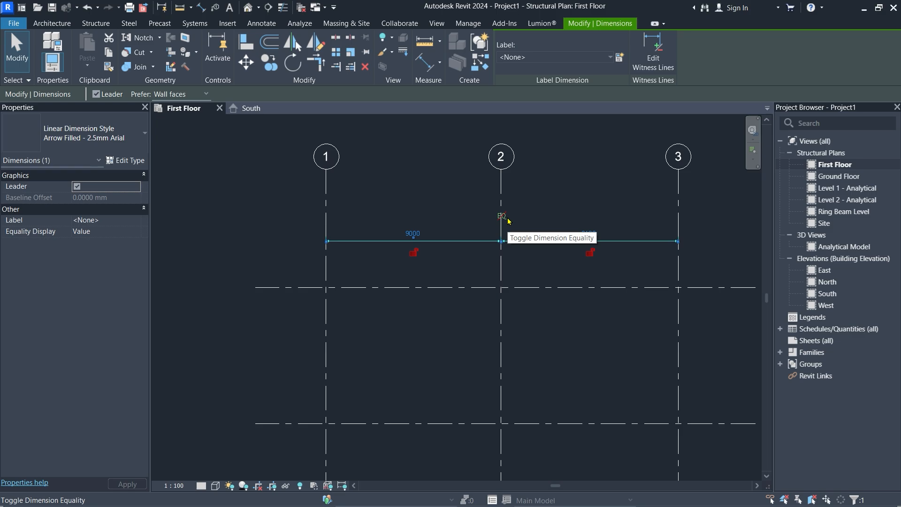
{"action": "left_click", "coordinate": [509, 219]}
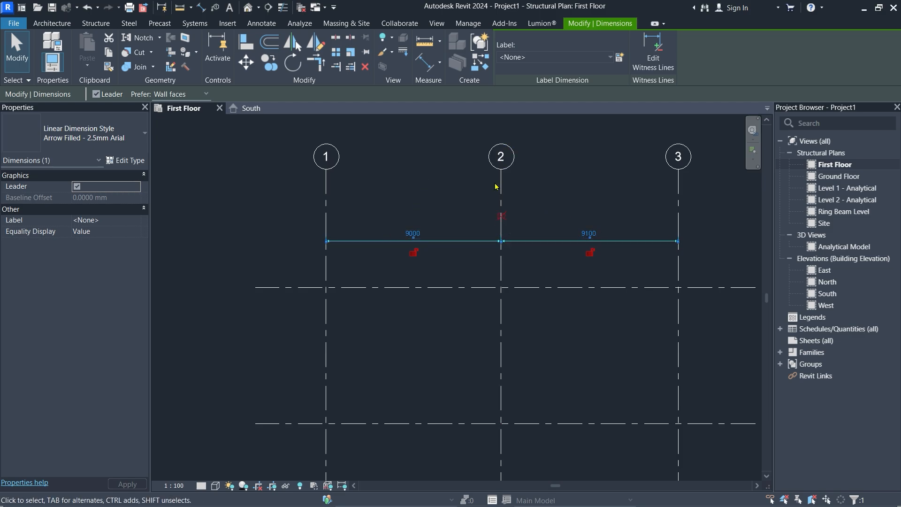
{"action": "left_click", "coordinate": [501, 215]}
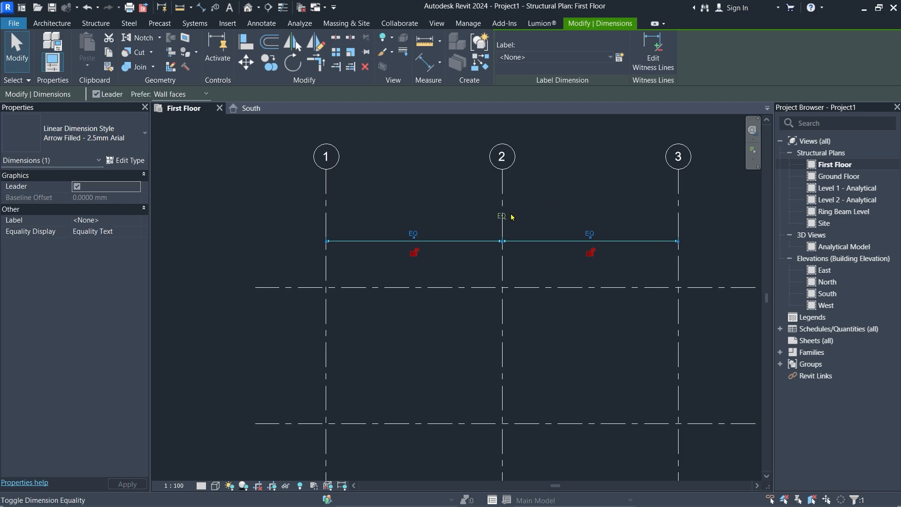
{"action": "left_click", "coordinate": [502, 216]}
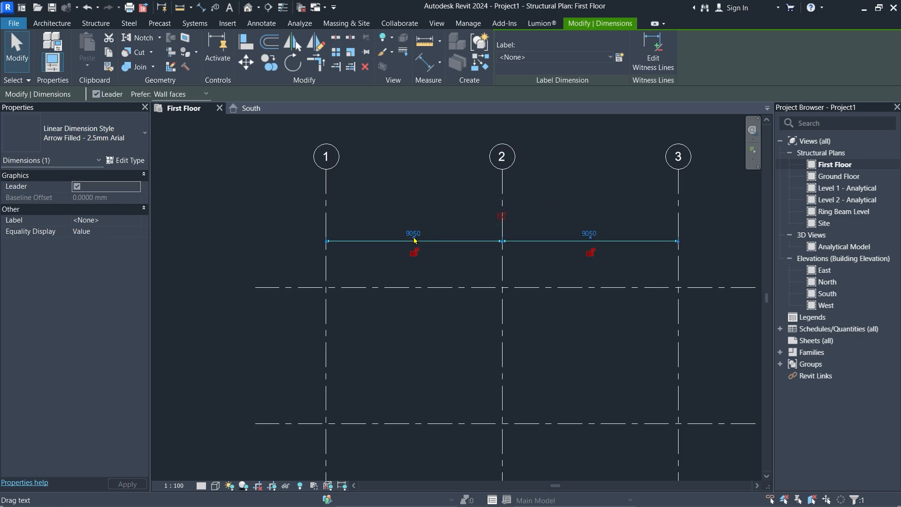
{"action": "left_click", "coordinate": [565, 195]}
{"action": "scroll", "coordinate": [357, 195], "scroll_direction": "down", "scroll_amount": 2}
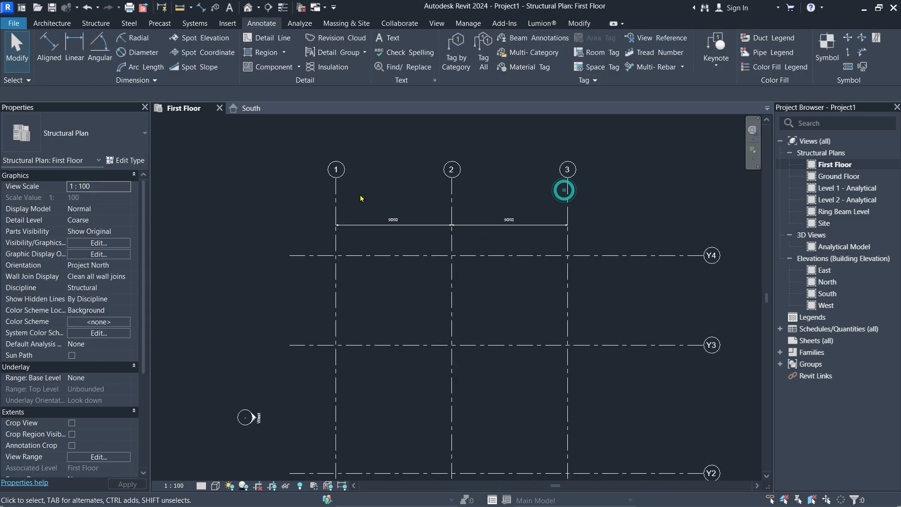
Turn on Plan View Symbols End 1 for the 6.5mm Bubble grid type so grid bubbles show at both ends.
{"action": "scroll", "coordinate": [424, 188], "scroll_direction": "down", "scroll_amount": 4}
{"action": "scroll", "coordinate": [421, 182], "scroll_direction": "up", "scroll_amount": 1}
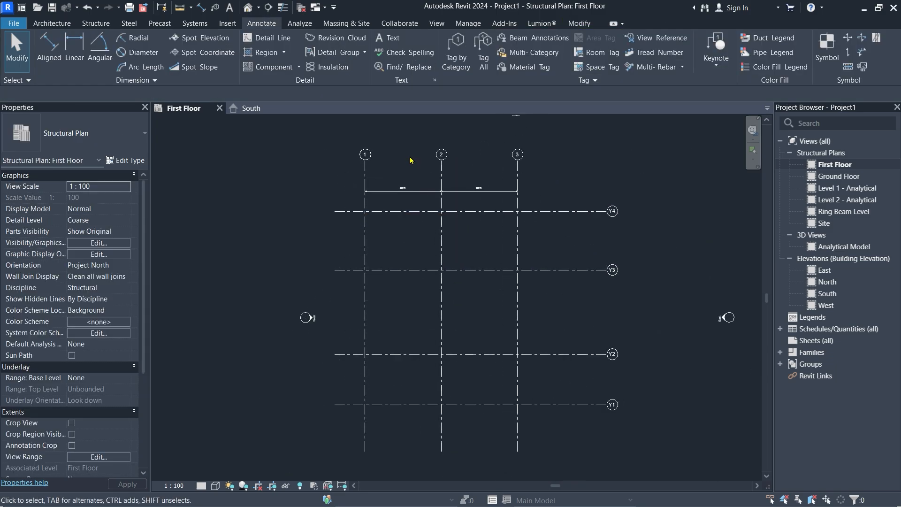
{"action": "scroll", "coordinate": [532, 145], "scroll_direction": "up", "scroll_amount": 2}
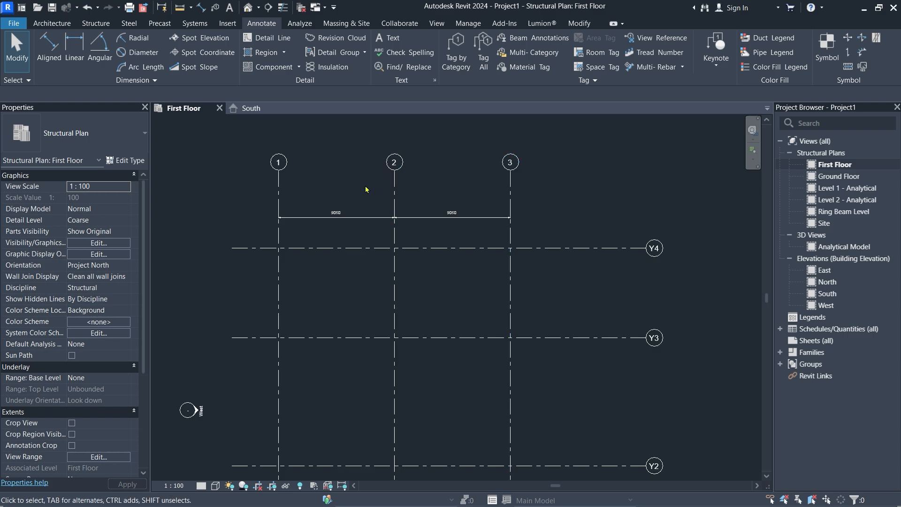
{"action": "scroll", "coordinate": [395, 161], "scroll_direction": "down", "scroll_amount": 2}
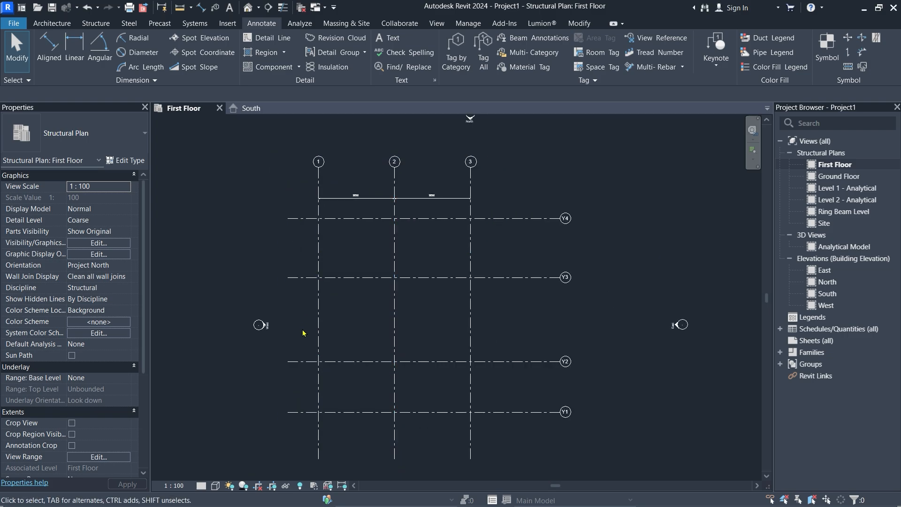
{"action": "middle_click_drag", "start_coordinate": [303, 331], "coordinate": [461, 313]}
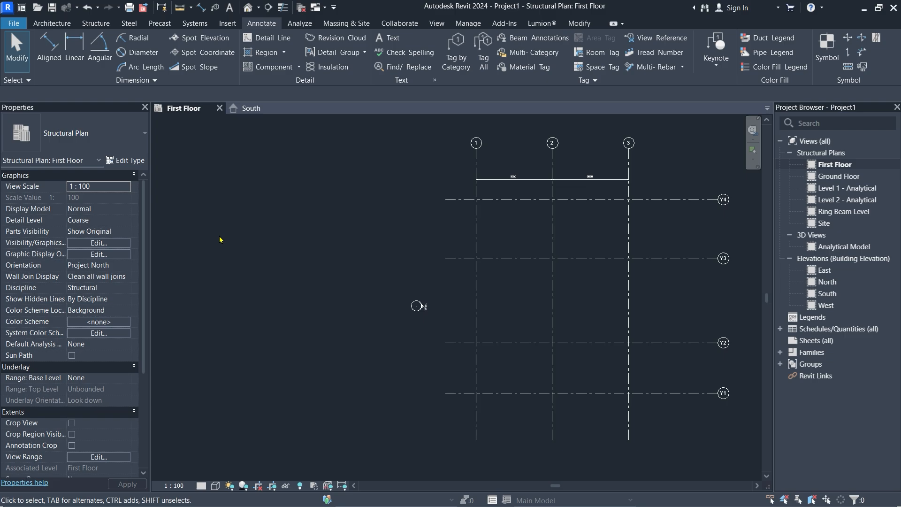
{"action": "left_click", "coordinate": [476, 233]}
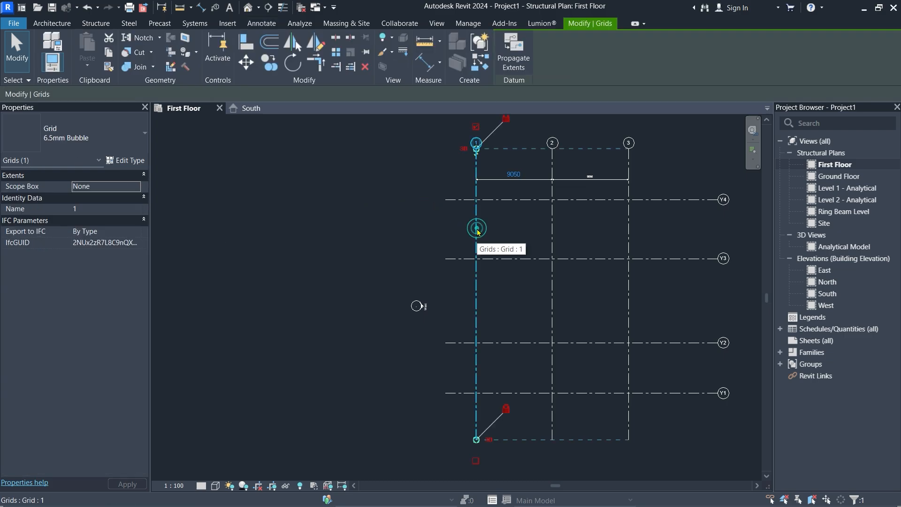
{"action": "left_click", "coordinate": [131, 161]}
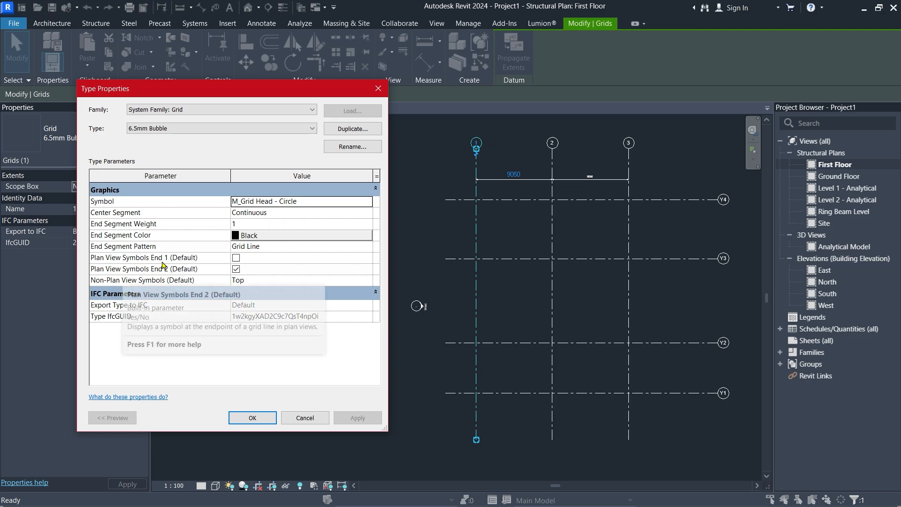
{"action": "left_click", "coordinate": [235, 258]}
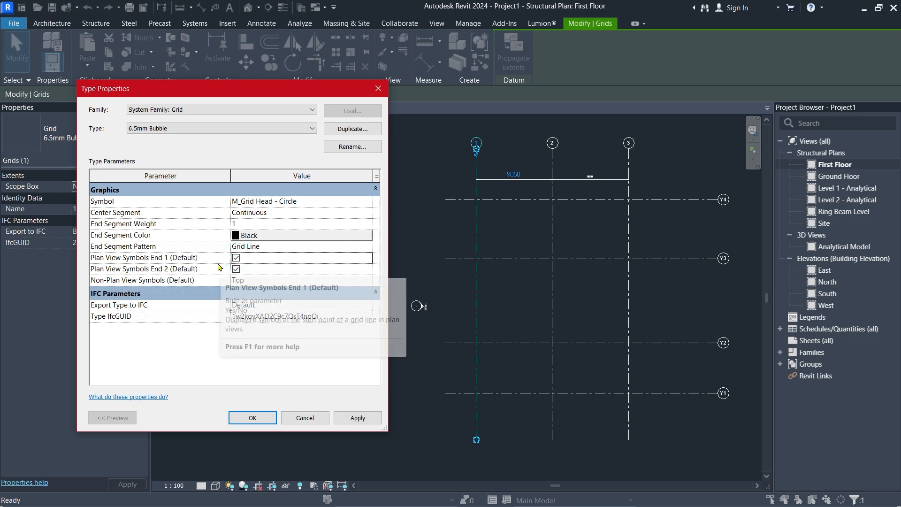
{"action": "left_click", "coordinate": [357, 418]}
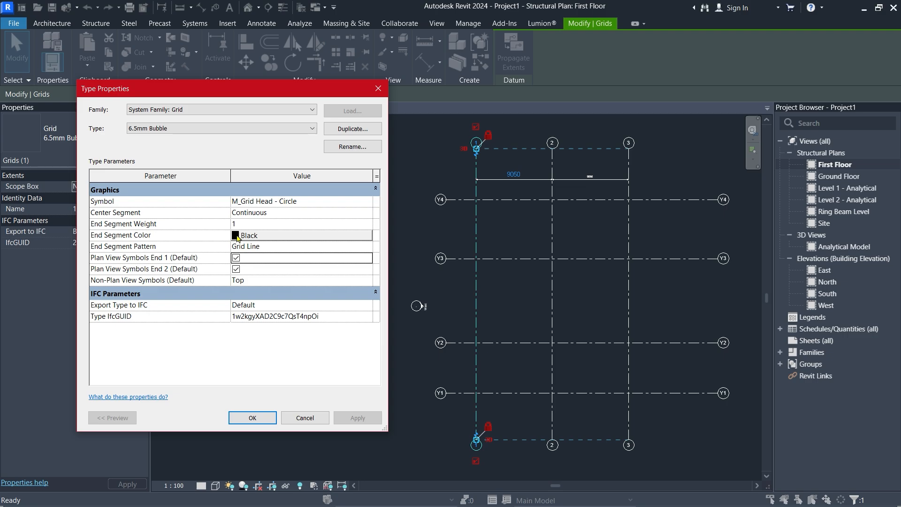
Set the 6.5mm Bubble grid type's End Segment Color to yellow (RAL 1026) and apply it.
{"action": "left_click", "coordinate": [237, 236]}
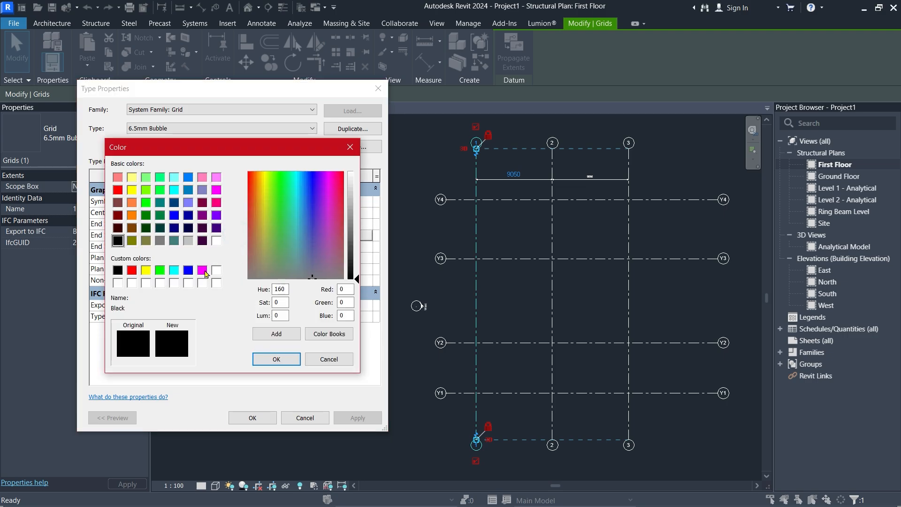
{"action": "left_click", "coordinate": [146, 271]}
{"action": "left_click", "coordinate": [276, 359]}
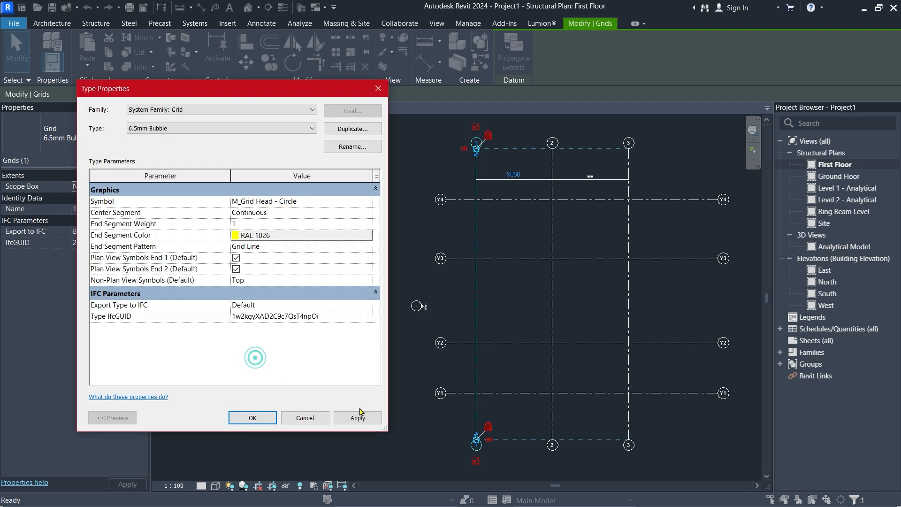
{"action": "left_click", "coordinate": [358, 417]}
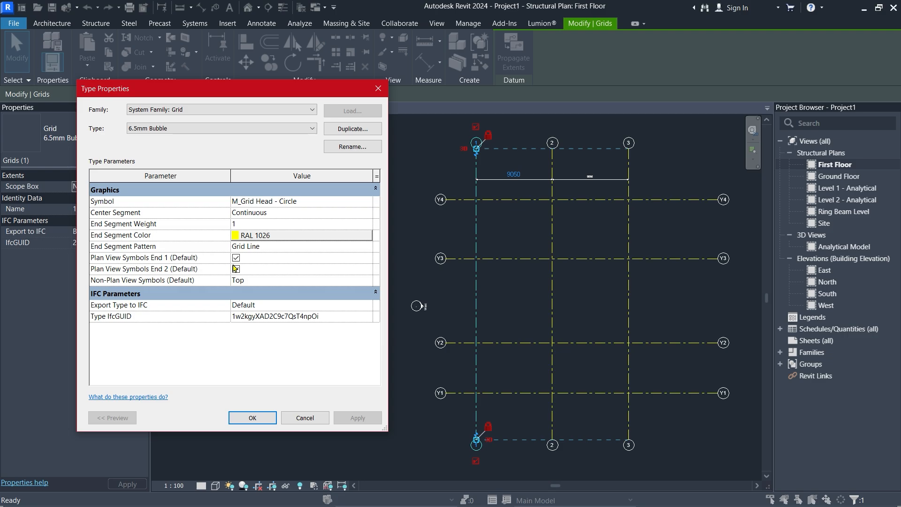
Set the 6.5mm Bubble grid type's End Segment Weight to 3, and apply and close the type properties.
{"action": "left_click", "coordinate": [252, 224]}
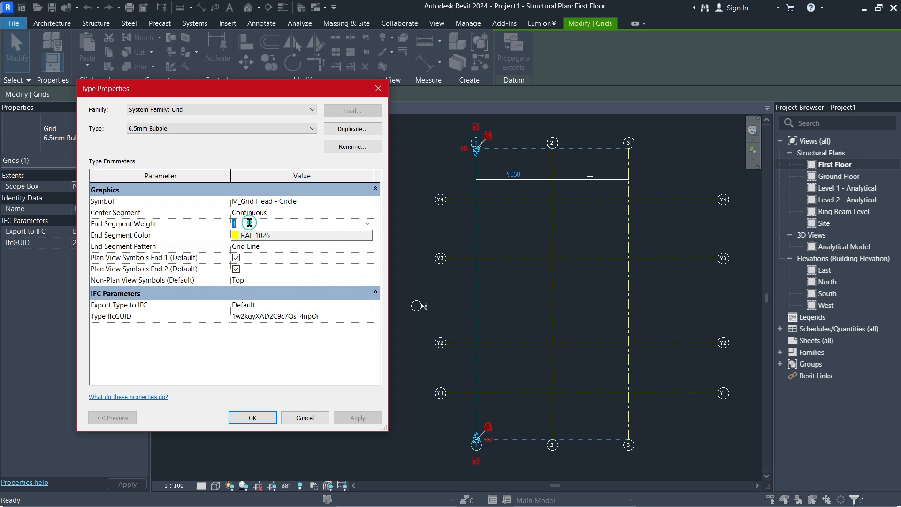
{"action": "left_click", "coordinate": [368, 224]}
{"action": "left_click", "coordinate": [238, 258]}
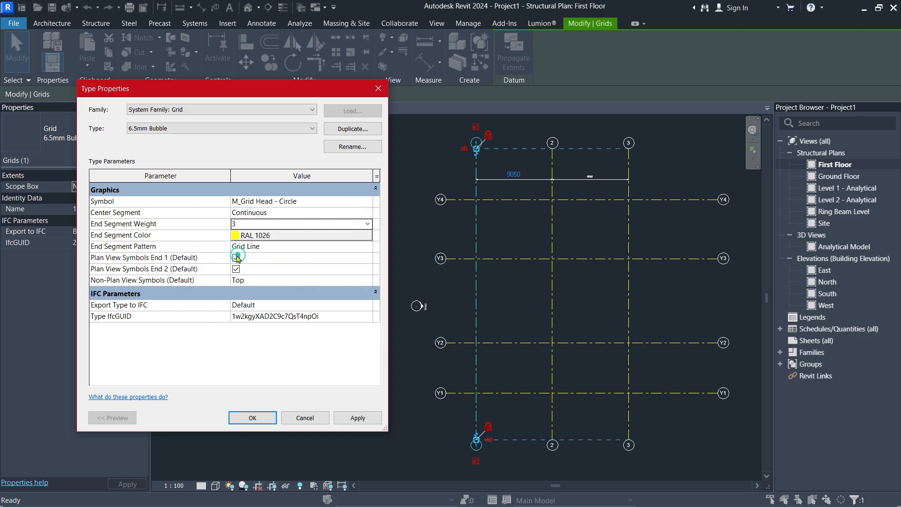
{"action": "left_click", "coordinate": [359, 418]}
{"action": "left_click", "coordinate": [242, 425]}
{"action": "left_click", "coordinate": [495, 310]}
{"action": "scroll", "coordinate": [591, 338], "scroll_direction": "down", "scroll_amount": 1}
{"action": "middle_click_drag", "start_coordinate": [591, 337], "coordinate": [467, 337]}
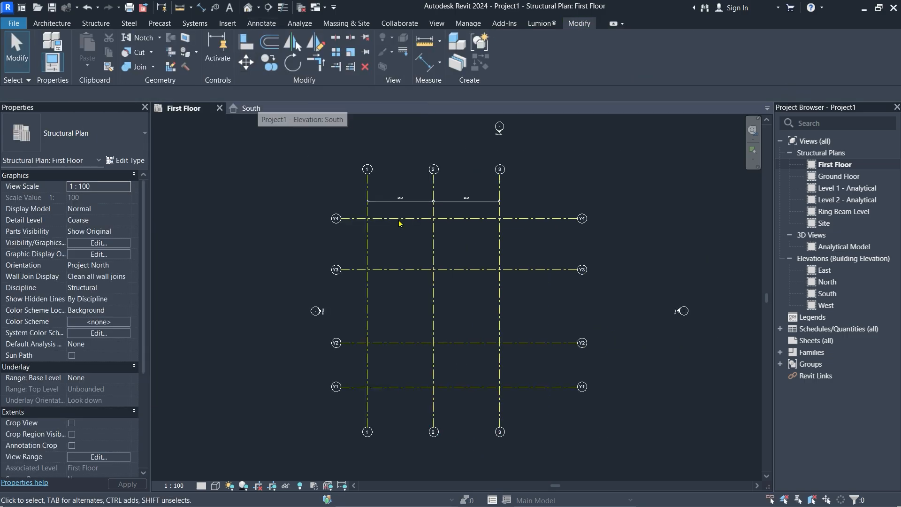
{"action": "scroll", "coordinate": [462, 246], "scroll_direction": "up", "scroll_amount": 2}
{"action": "scroll", "coordinate": [358, 211], "scroll_direction": "down", "scroll_amount": 1}
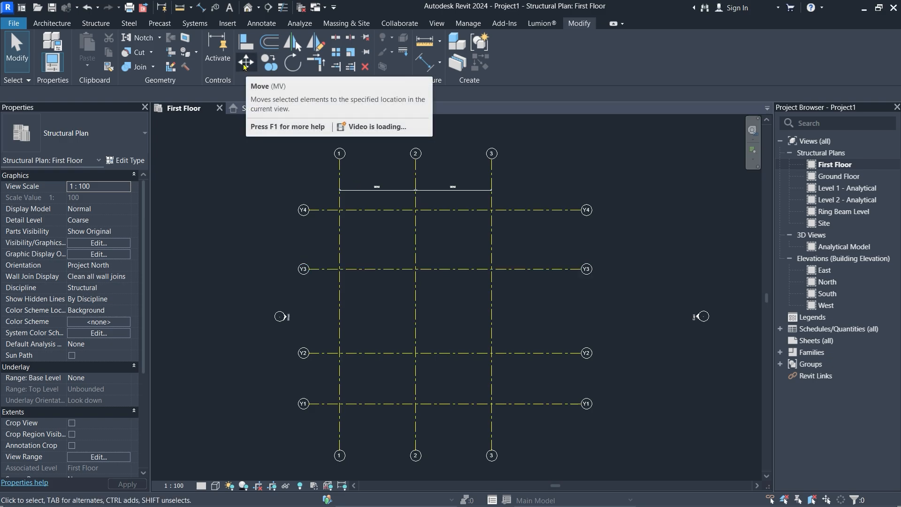
{"action": "left_click", "coordinate": [491, 226]}
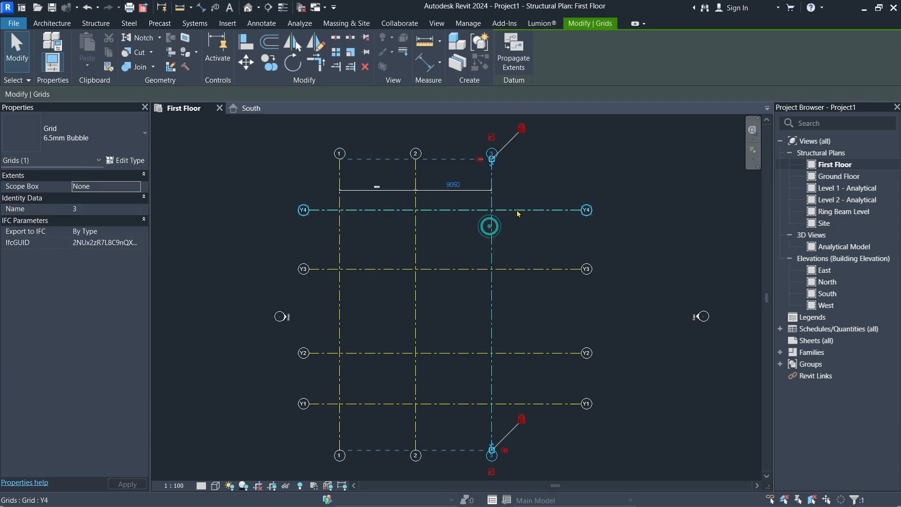
{"action": "scroll", "coordinate": [401, 203], "scroll_direction": "down", "scroll_amount": 3}
{"action": "scroll", "coordinate": [501, 209], "scroll_direction": "up", "scroll_amount": 3}
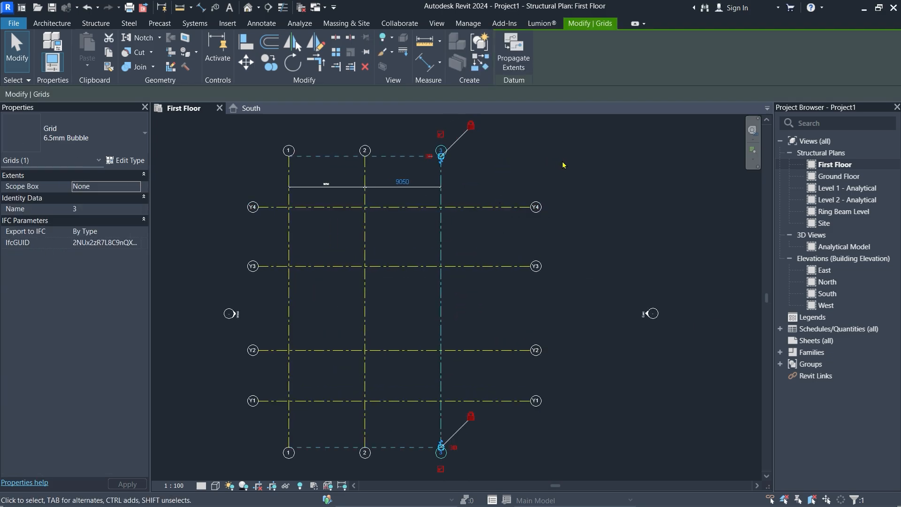
{"action": "scroll", "coordinate": [646, 198], "scroll_direction": "up", "scroll_amount": 1}
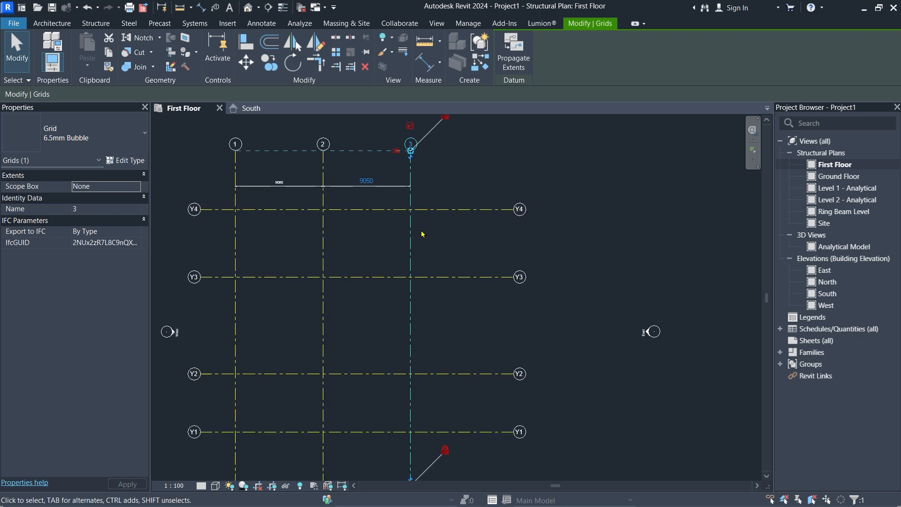
{"action": "left_click", "coordinate": [426, 242]}
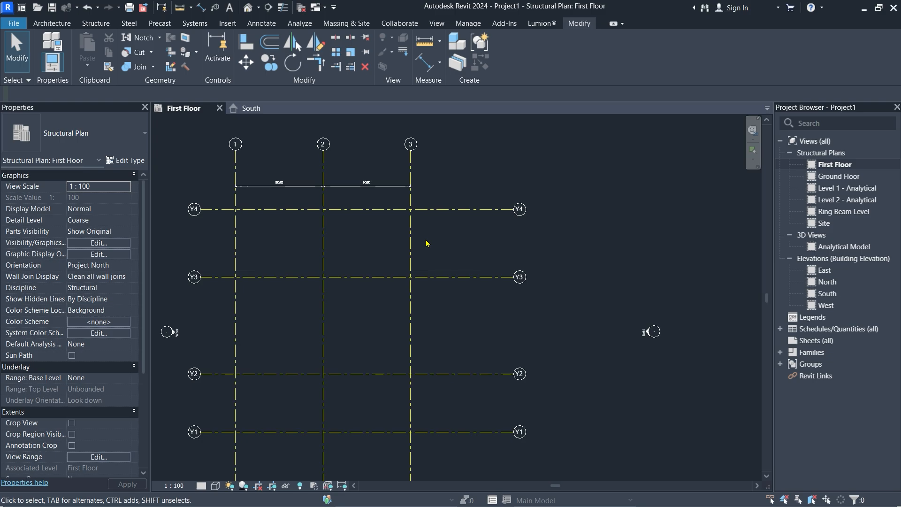
Try moving grid 3 to the right until it is about 14050 mm from grid 2, and undo the move.
{"action": "left_click", "coordinate": [406, 164]}
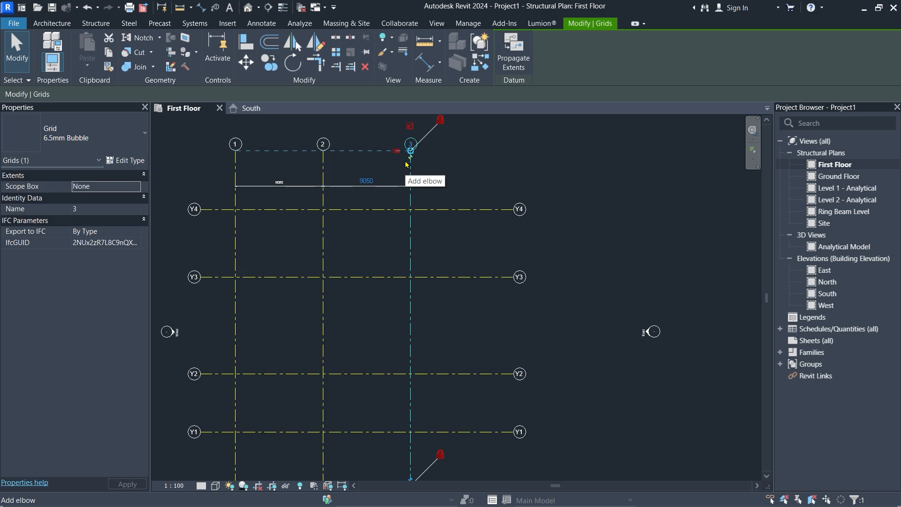
{"action": "left_click", "coordinate": [245, 61]}
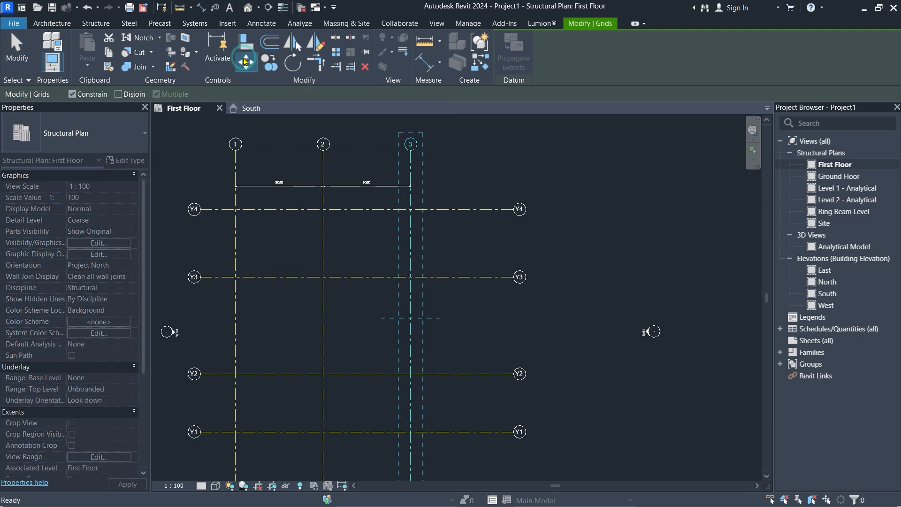
{"action": "left_click", "coordinate": [410, 161]}
{"action": "left_click", "coordinate": [459, 162]}
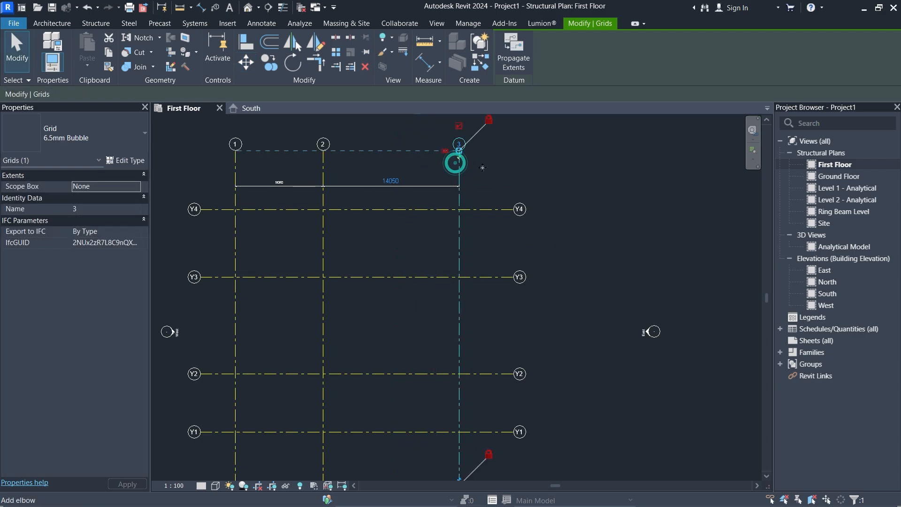
{"action": "key", "text": "ctrl+z"}
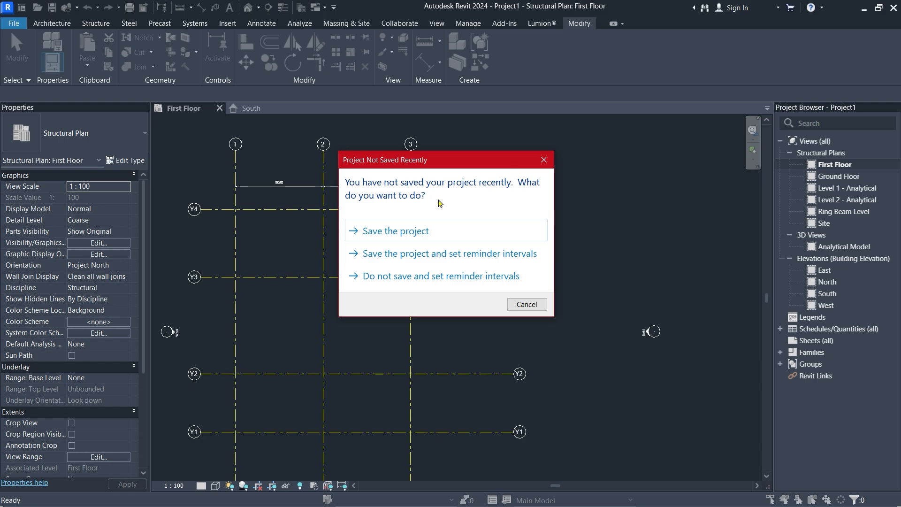
{"action": "left_click", "coordinate": [521, 304]}
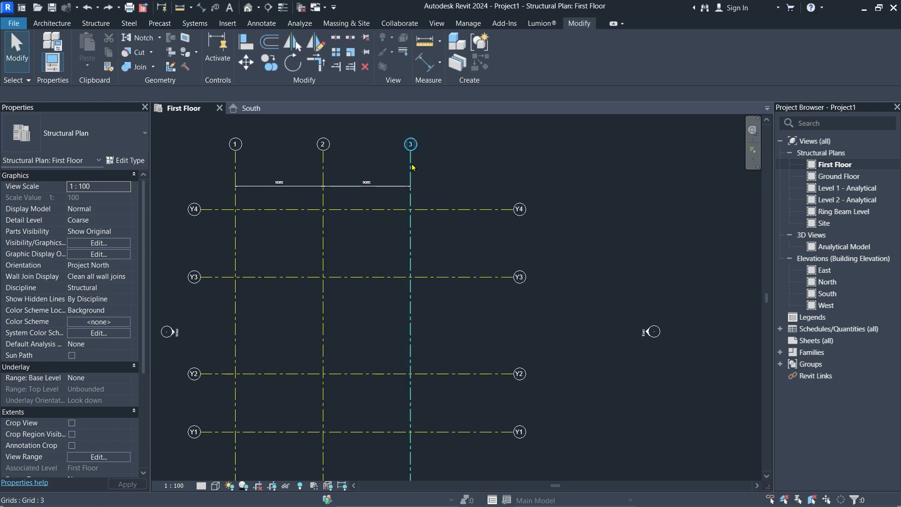
Try moving grid 3 about 8000 mm to the right, starting the Move command before selecting the grid, and undo it.
{"action": "left_click", "coordinate": [245, 62]}
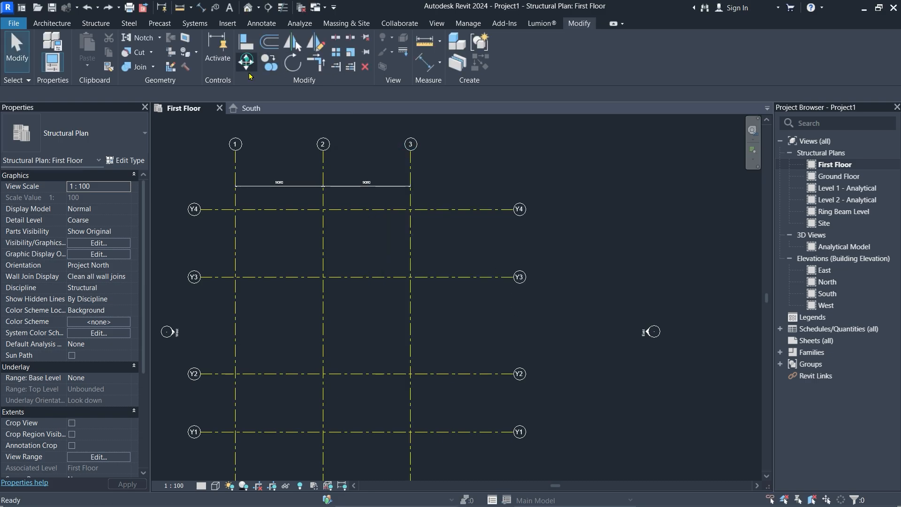
{"action": "left_click", "coordinate": [410, 165]}
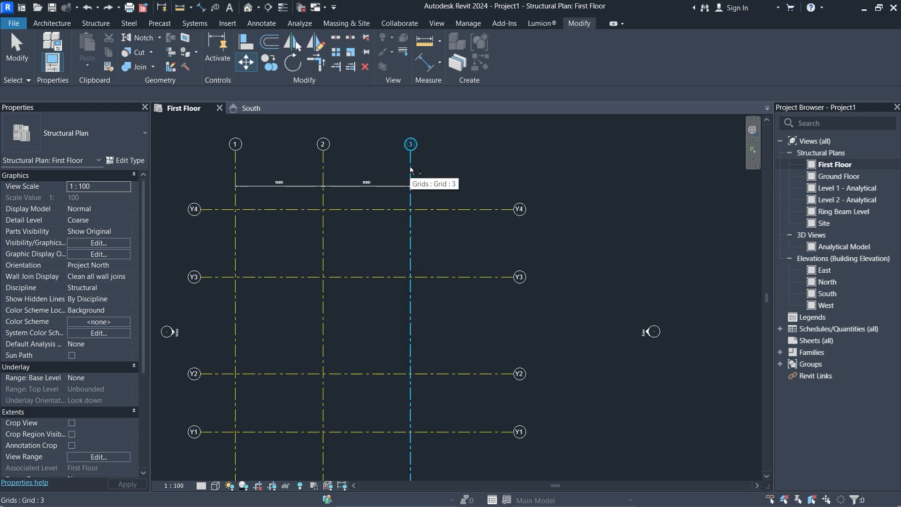
{"action": "key", "text": "Return"}
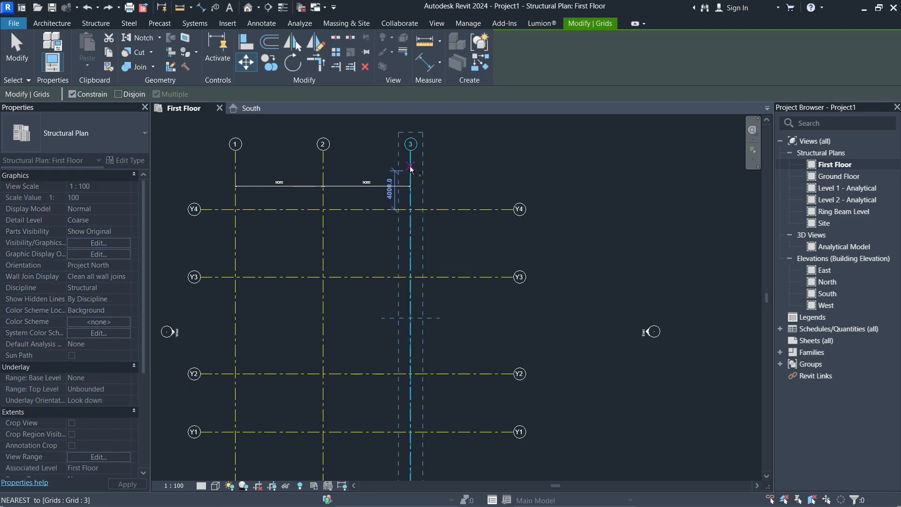
{"action": "left_click", "coordinate": [410, 165]}
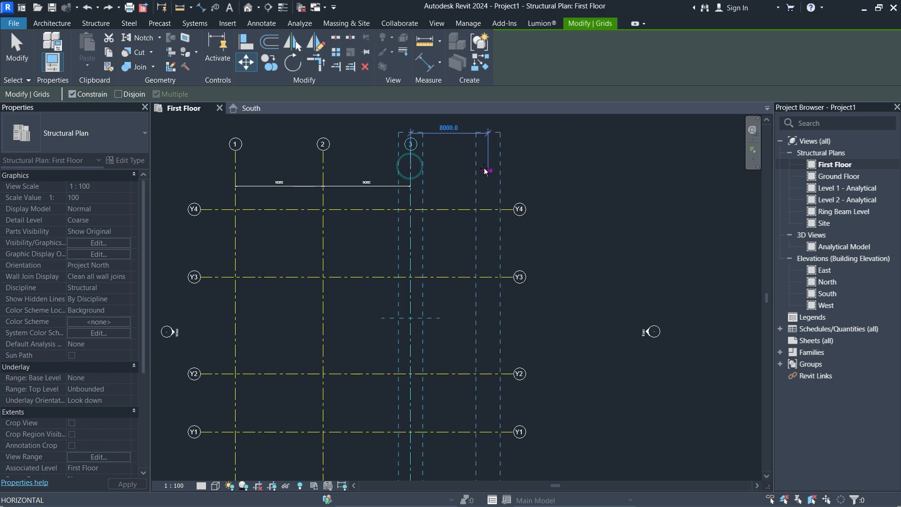
{"action": "left_click", "coordinate": [483, 168]}
{"action": "left_click", "coordinate": [529, 178]}
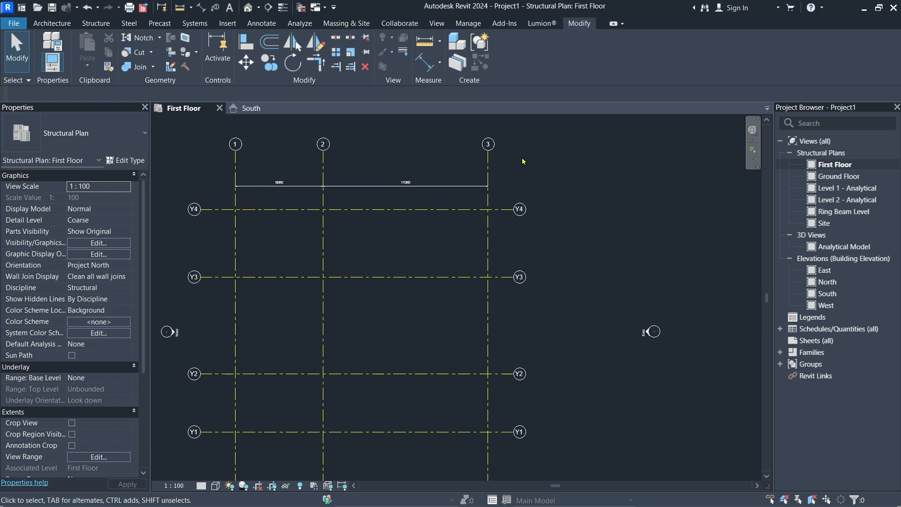
{"action": "key", "text": "ctrl+z"}
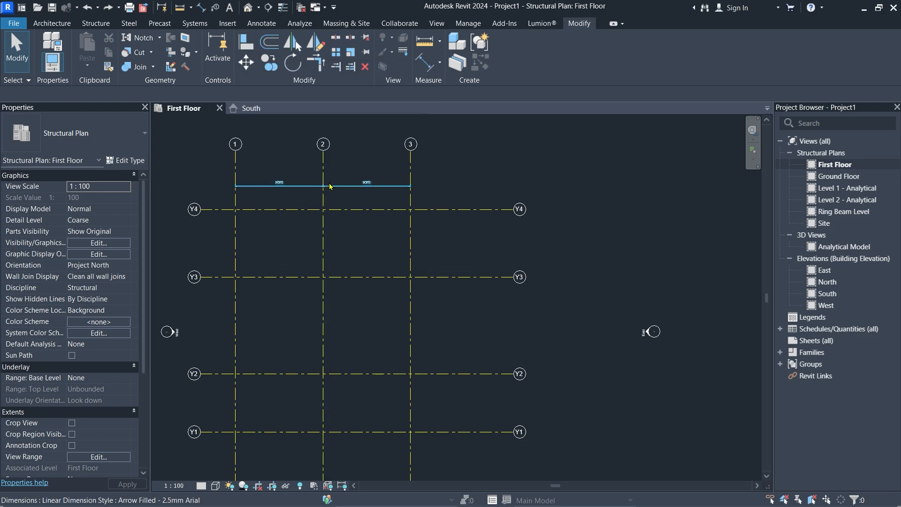
Draw a UB305x102x25 beam about 20000 mm long along grid 3, from grid Y1 upward to a point between Y3 and Y4.
{"action": "left_click", "coordinate": [263, 23]}
{"action": "left_click", "coordinate": [101, 23]}
{"action": "left_click", "coordinate": [46, 47]}
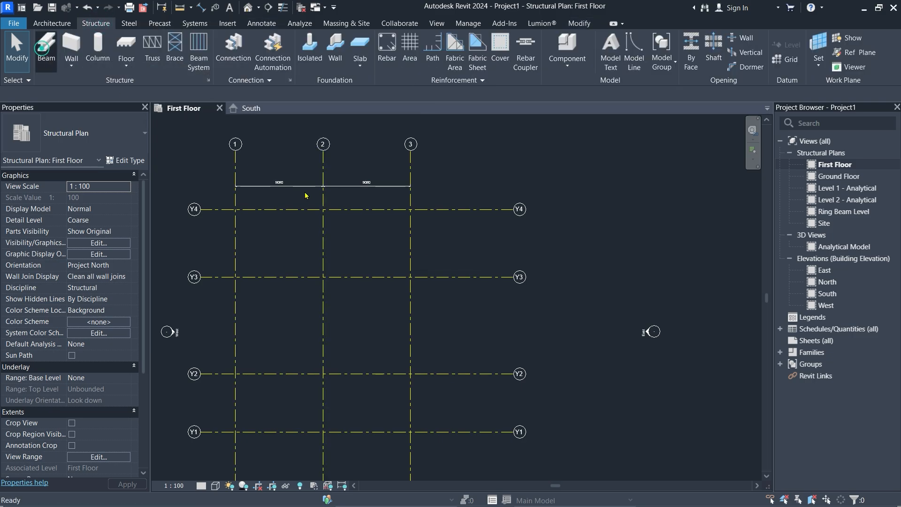
{"action": "left_click", "coordinate": [410, 431]}
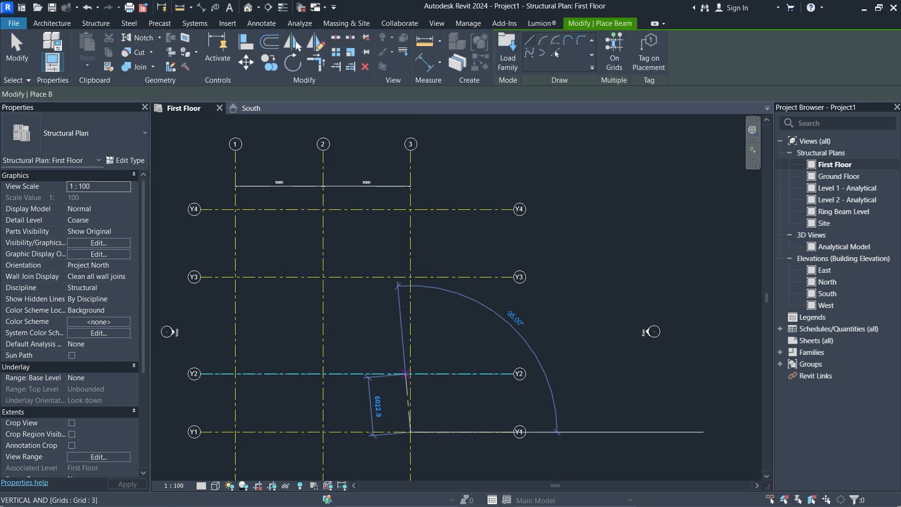
{"action": "left_click", "coordinate": [411, 239]}
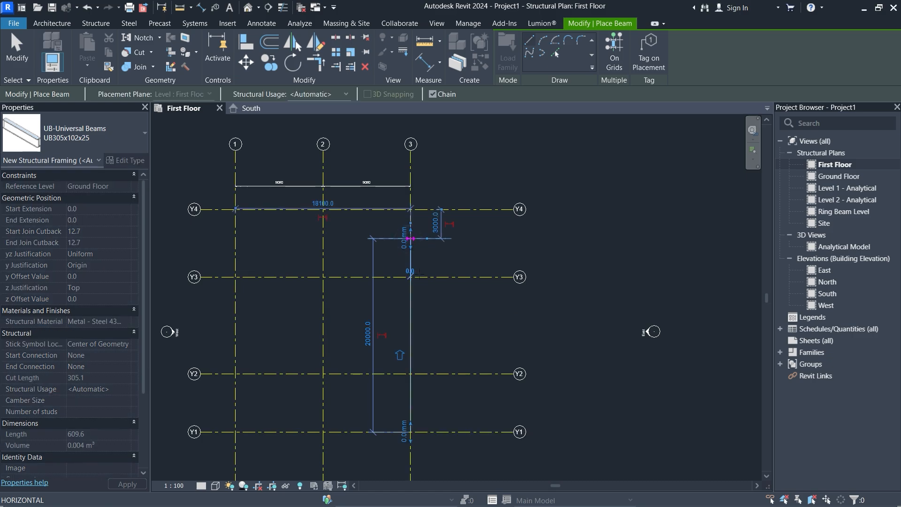
{"action": "scroll", "coordinate": [411, 265], "scroll_direction": "up", "scroll_amount": 3}
{"action": "scroll", "coordinate": [413, 267], "scroll_direction": "up", "scroll_amount": 1}
{"action": "key", "text": "Escape"}
{"action": "key", "text": "Escape"}
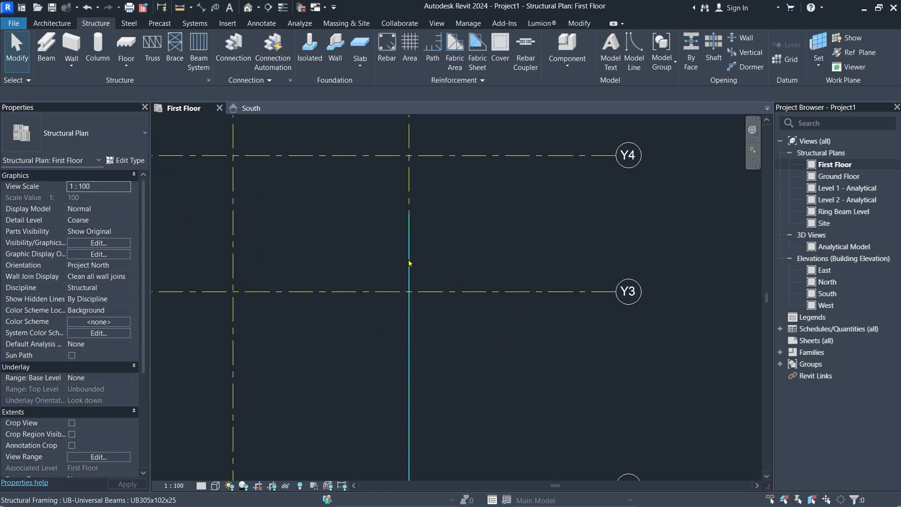
Change the beam along grid 3 to the Concrete-Rectangular Beam type 300 x 600mm.
{"action": "left_click", "coordinate": [410, 277]}
{"action": "left_click", "coordinate": [92, 129]}
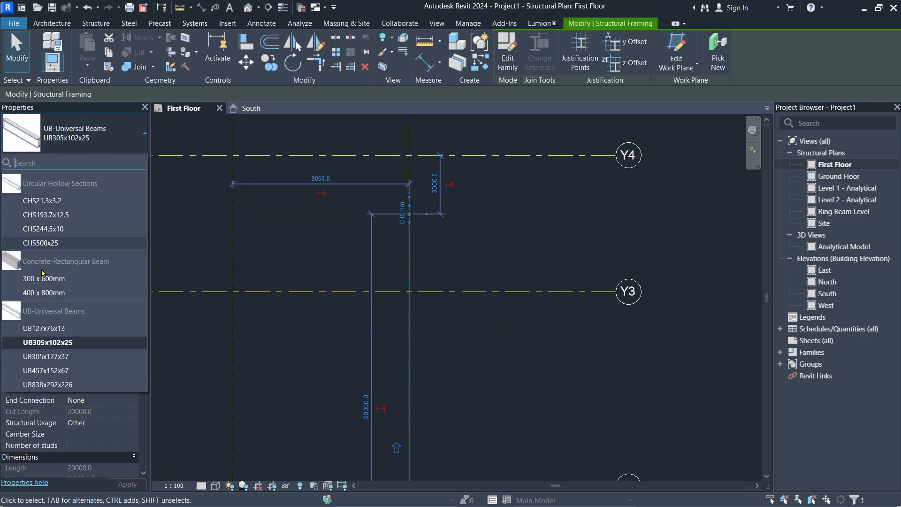
{"action": "left_click", "coordinate": [37, 278]}
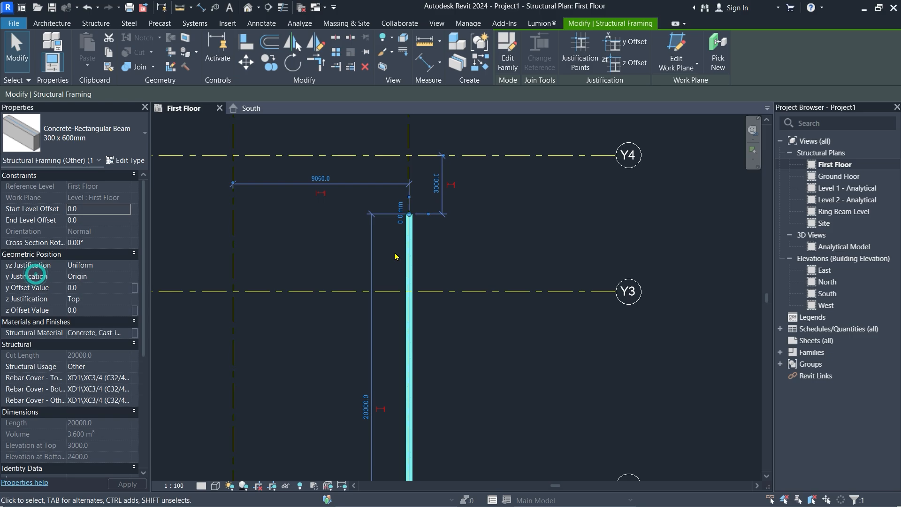
{"action": "left_click", "coordinate": [455, 253]}
Nudge the concrete beam to the right of grid 3, so that it is 9150 mm from grid 2.
{"action": "scroll", "coordinate": [418, 226], "scroll_direction": "up", "scroll_amount": 1}
{"action": "left_click", "coordinate": [402, 226]}
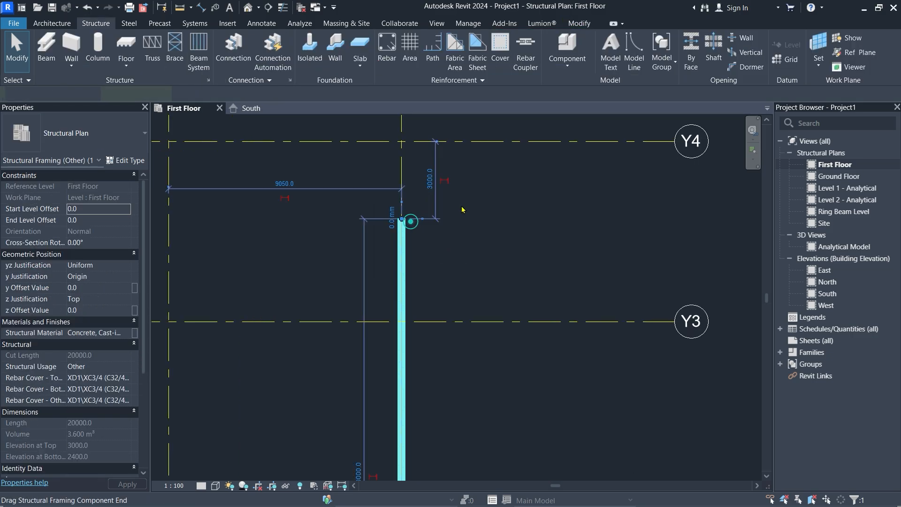
{"action": "key", "text": "Right"}
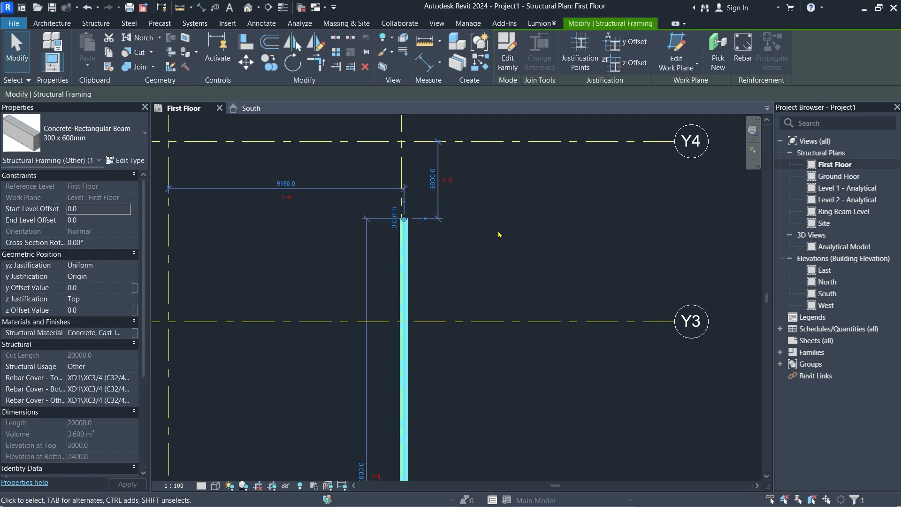
{"action": "left_click", "coordinate": [499, 234]}
{"action": "scroll", "coordinate": [431, 200], "scroll_direction": "up", "scroll_amount": 2}
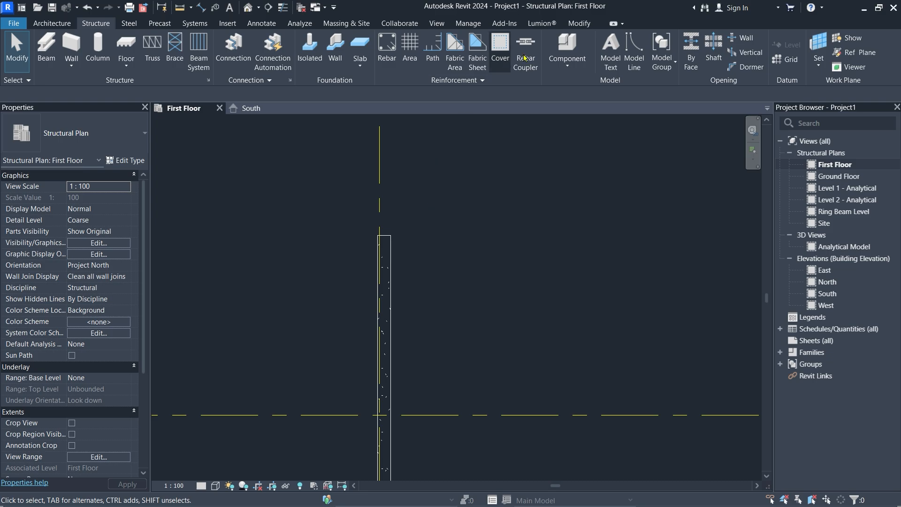
Align grid 3 to the centerline of the 300 x 600mm concrete beam with the Align tool.
{"action": "left_click", "coordinate": [579, 23]}
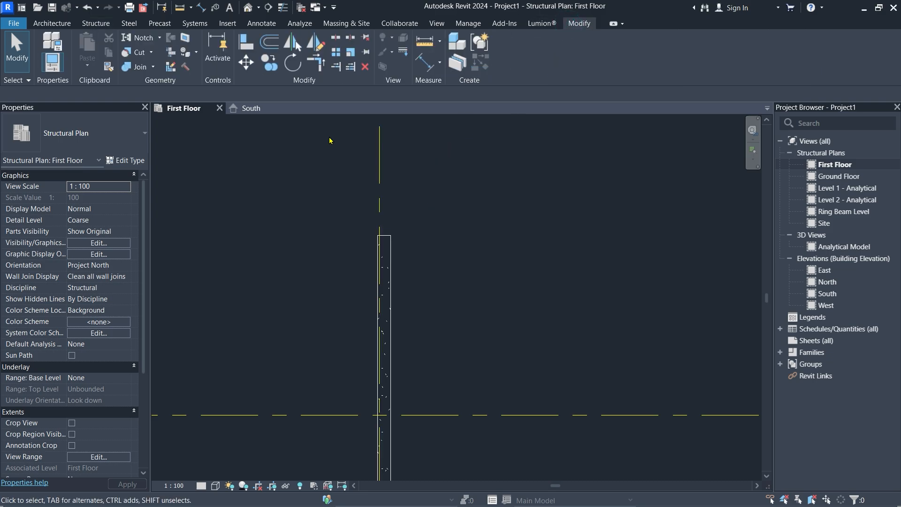
{"action": "left_click", "coordinate": [248, 43]}
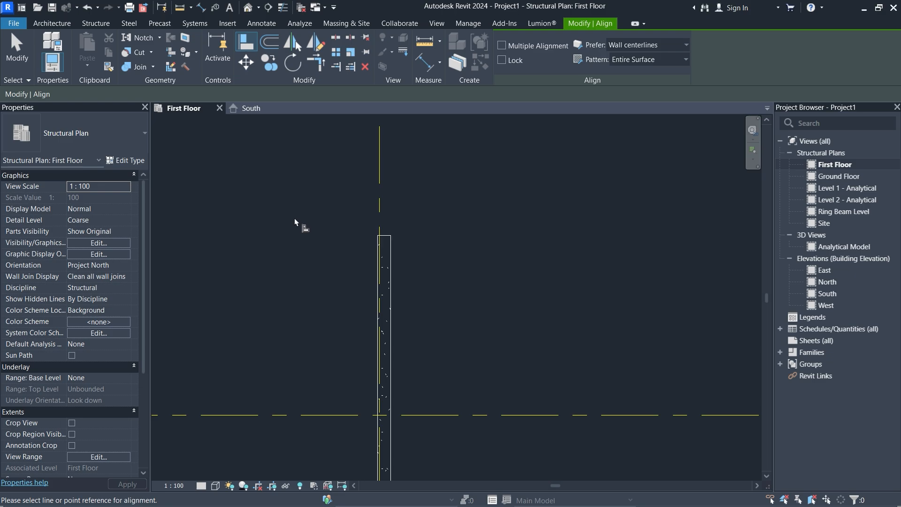
{"action": "scroll", "coordinate": [295, 221], "scroll_direction": "up", "scroll_amount": 3}
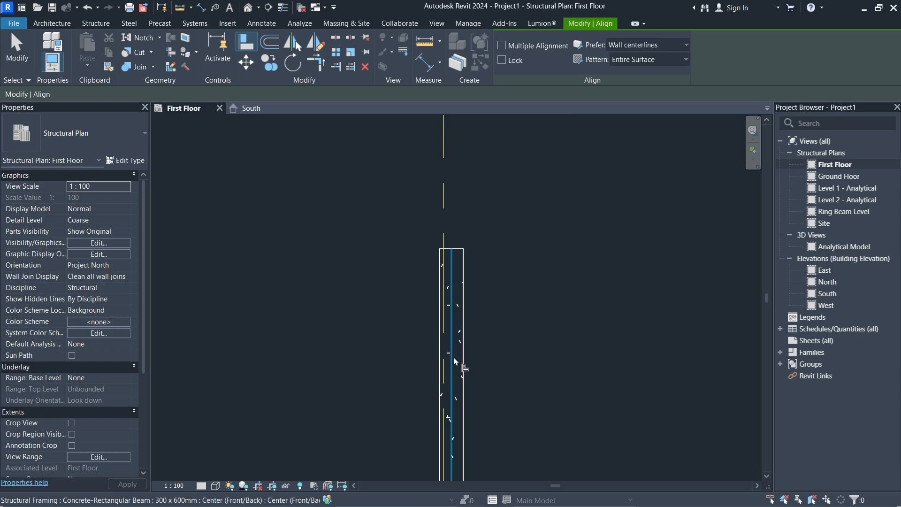
{"action": "left_click", "coordinate": [452, 350]}
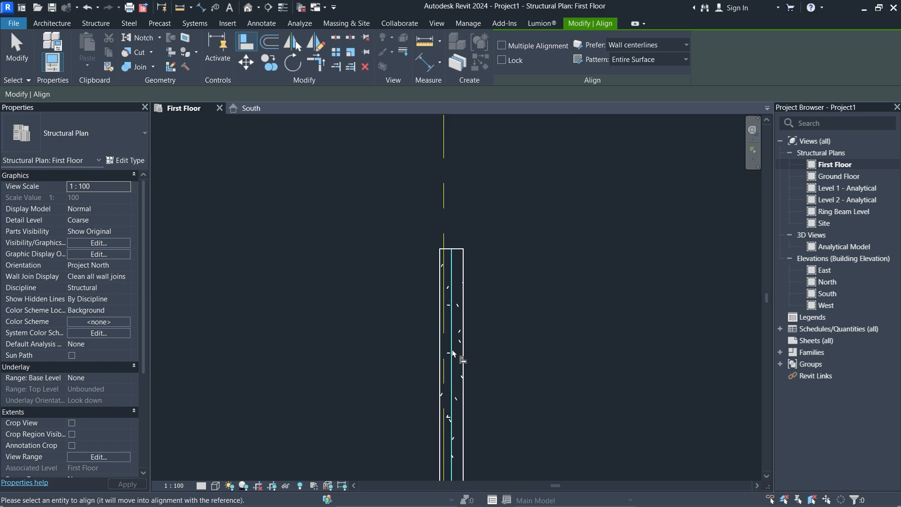
{"action": "left_click", "coordinate": [452, 353]}
{"action": "left_click", "coordinate": [443, 202]}
{"action": "scroll", "coordinate": [424, 244], "scroll_direction": "down", "scroll_amount": 3}
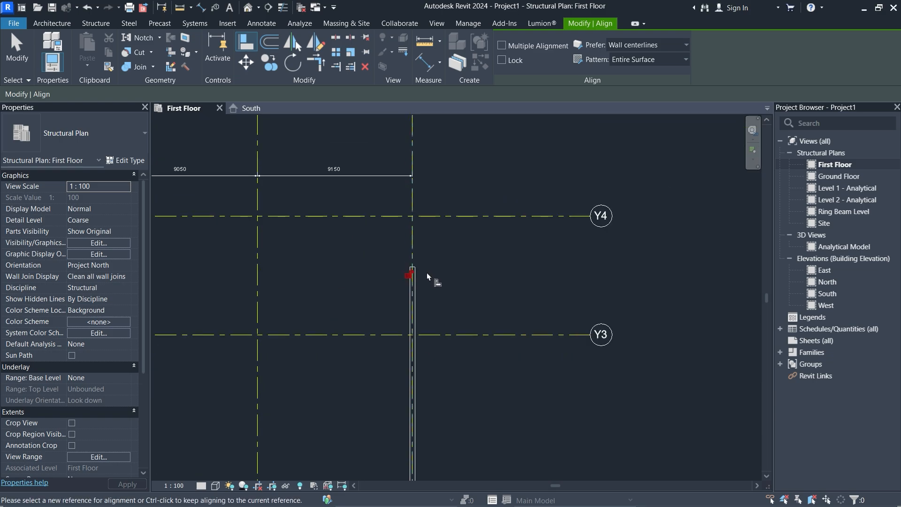
{"action": "scroll", "coordinate": [493, 247], "scroll_direction": "down", "scroll_amount": 3}
{"action": "scroll", "coordinate": [352, 286], "scroll_direction": "up", "scroll_amount": 2}
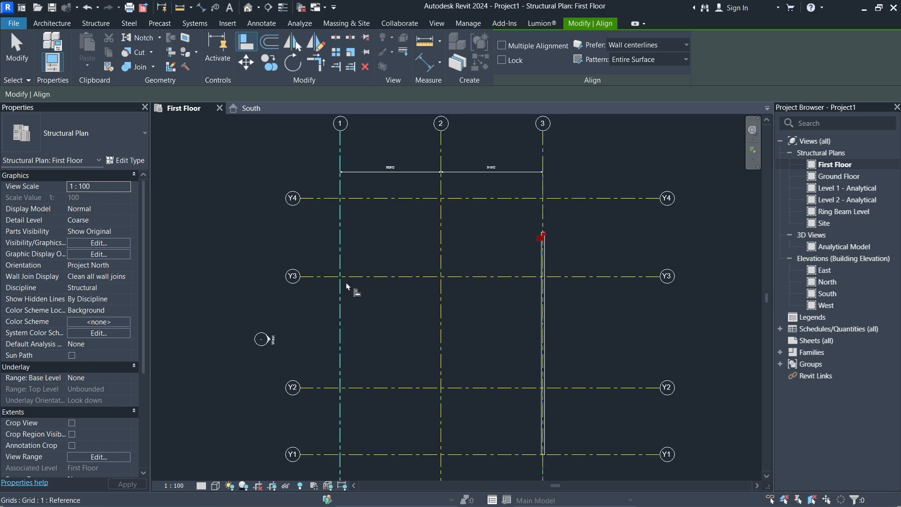
{"action": "key", "text": "Escape"}
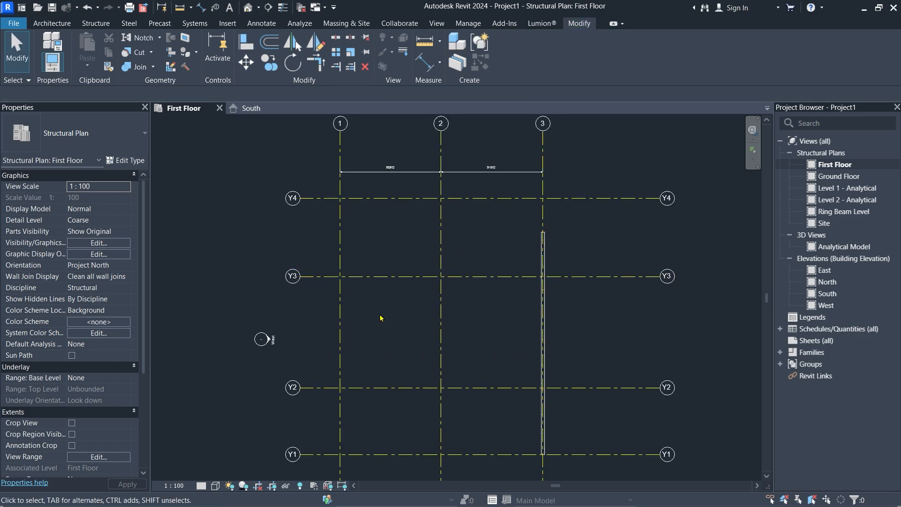
Place six Concrete-Rectangular-Column 300 x 450mm structural columns freely scattered between grids Y4 and Y2, five left of grid 3 and one right of it.
{"action": "scroll", "coordinate": [378, 323], "scroll_direction": "down", "scroll_amount": 1}
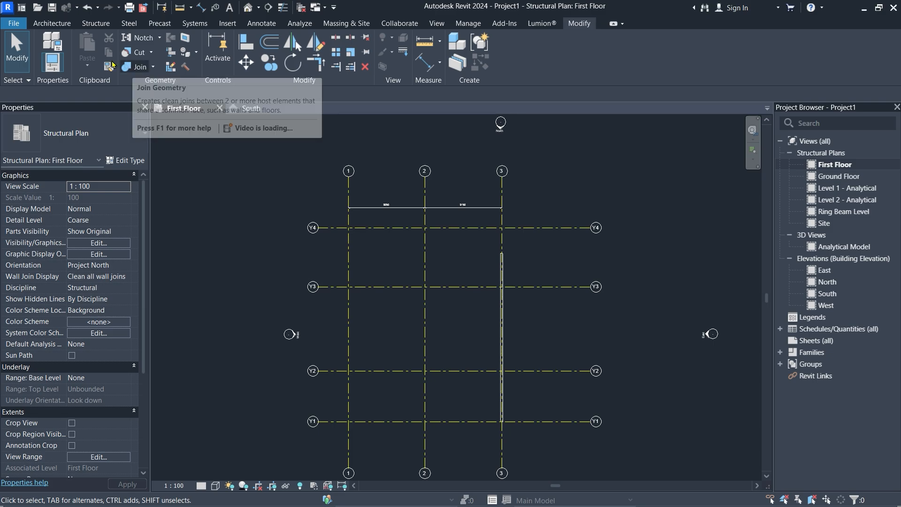
{"action": "scroll", "coordinate": [537, 326], "scroll_direction": "up", "scroll_amount": 1}
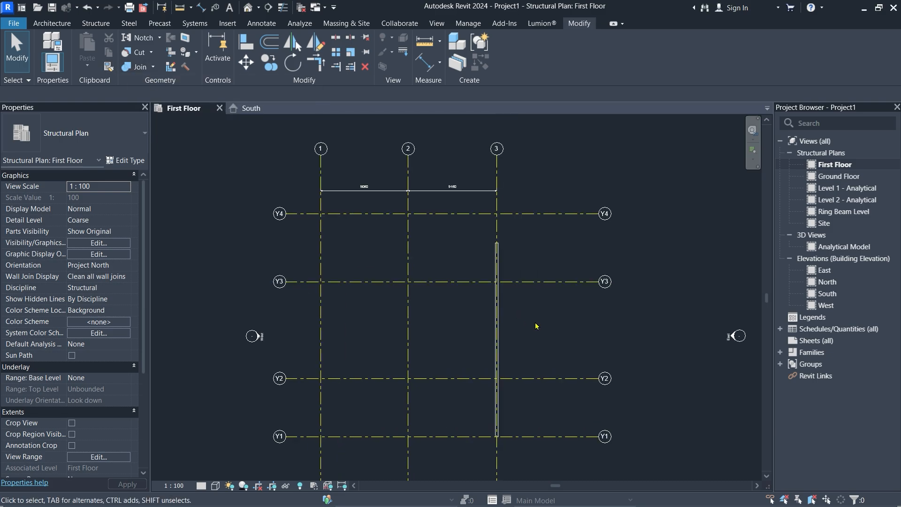
{"action": "left_click", "coordinate": [95, 23]}
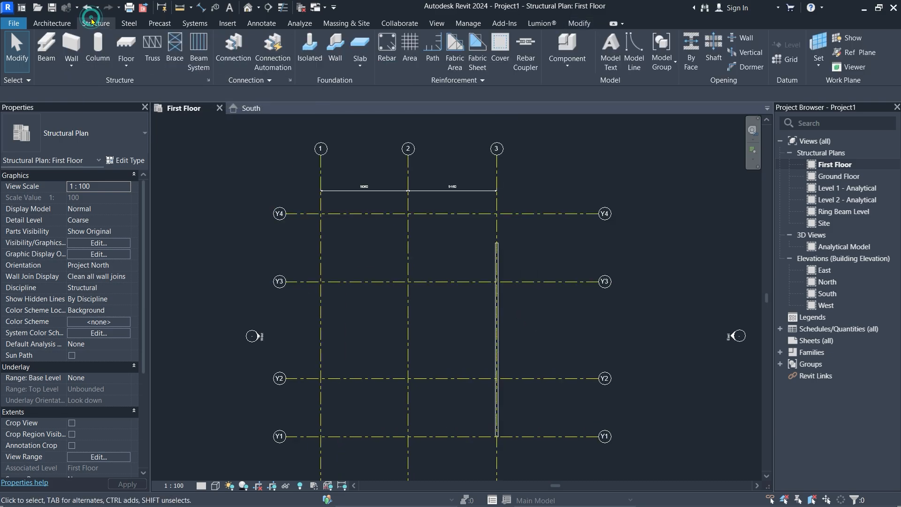
{"action": "left_click", "coordinate": [95, 50]}
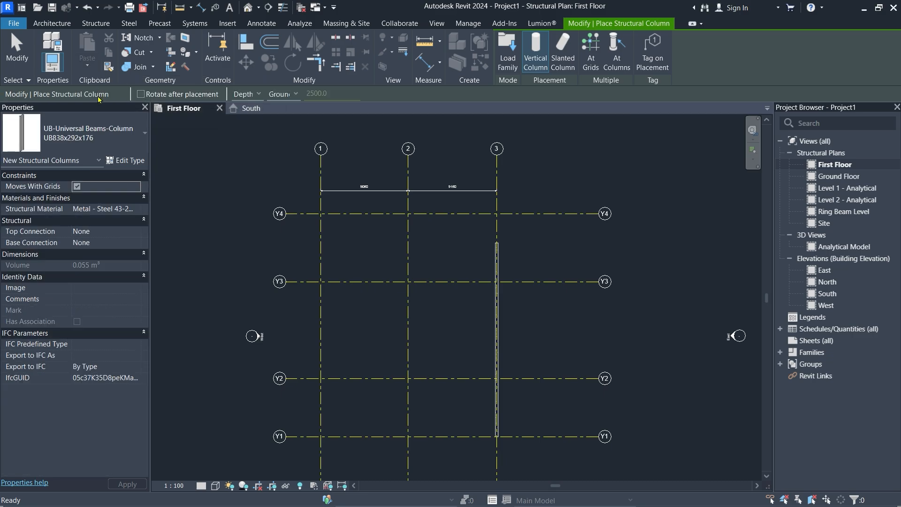
{"action": "left_click", "coordinate": [92, 137]}
{"action": "left_click", "coordinate": [44, 278]}
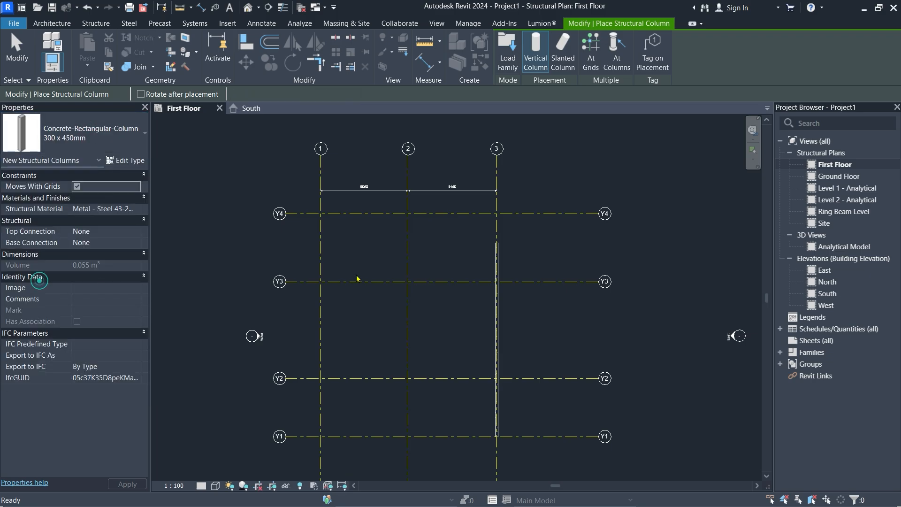
{"action": "scroll", "coordinate": [476, 323], "scroll_direction": "up", "scroll_amount": 1}
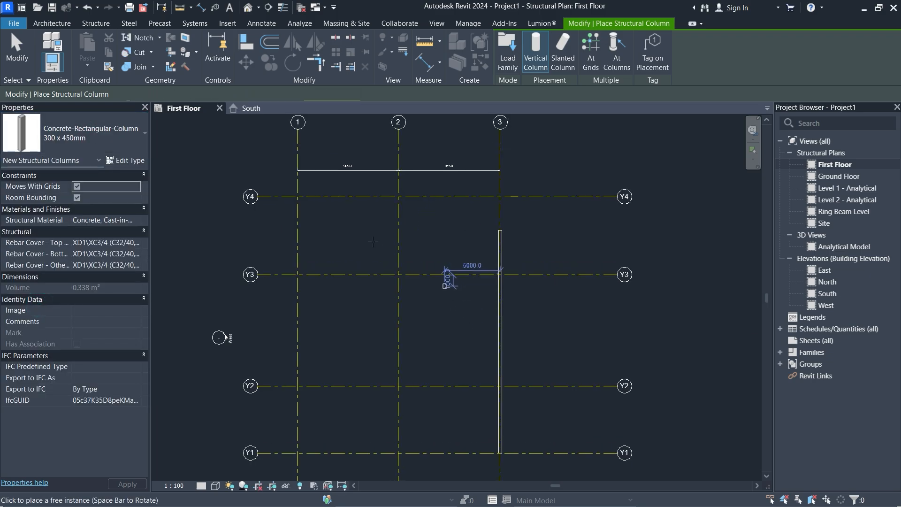
{"action": "left_click", "coordinate": [333, 242]}
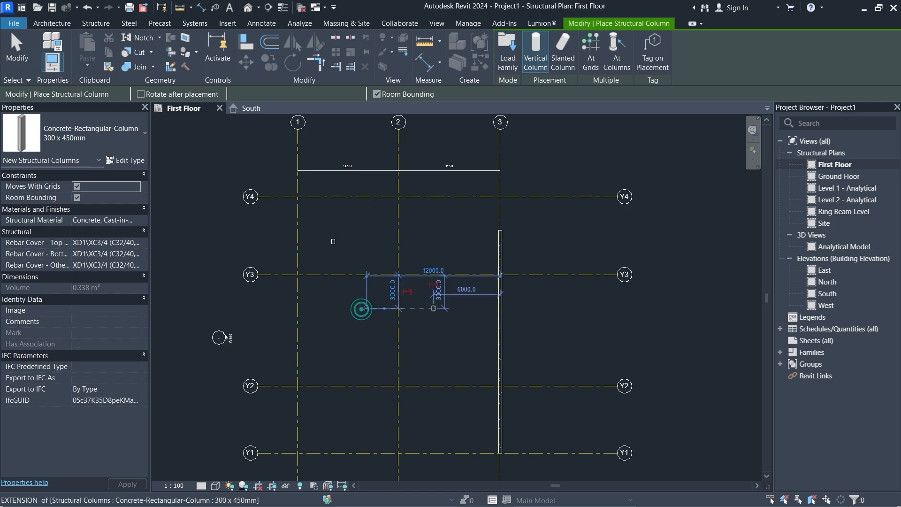
{"action": "left_click", "coordinate": [366, 308]}
{"action": "left_click", "coordinate": [445, 230]}
{"action": "left_click", "coordinate": [467, 331]}
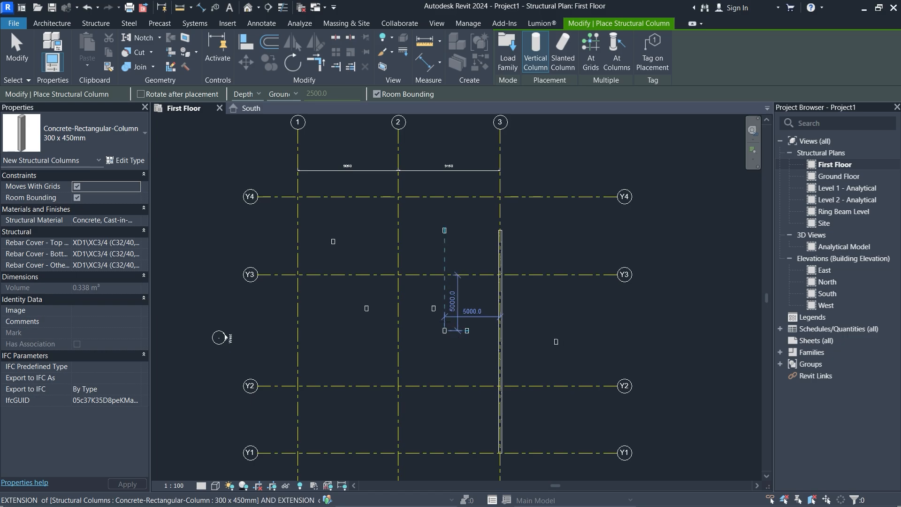
{"action": "key", "text": "Escape"}
{"action": "key", "text": "Escape"}
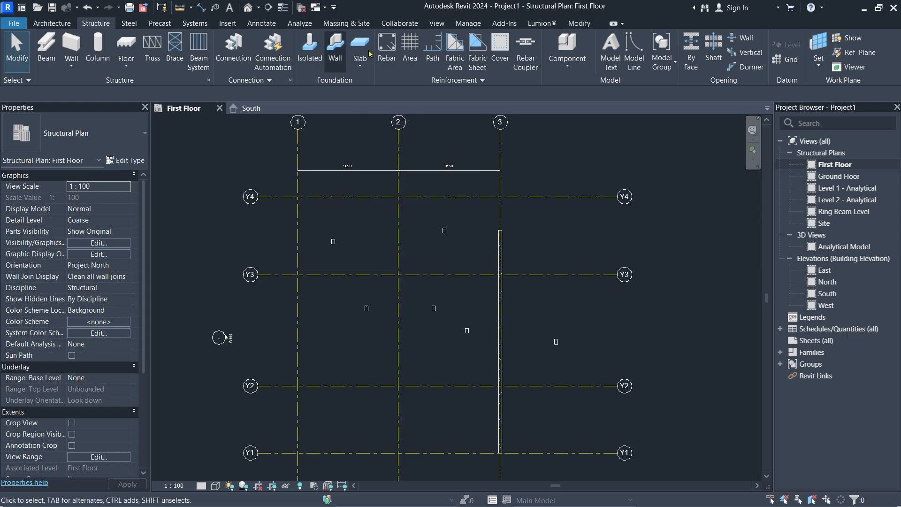
Align the centers of the two columns between grids 1 and 2 to grid Y3, using Align with Multiple Alignment enabled.
{"action": "left_click", "coordinate": [582, 22]}
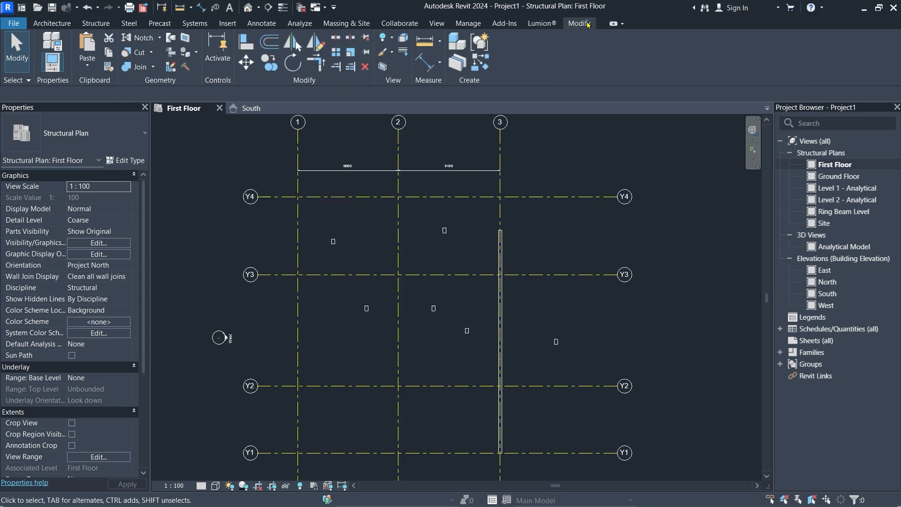
{"action": "left_click", "coordinate": [245, 43]}
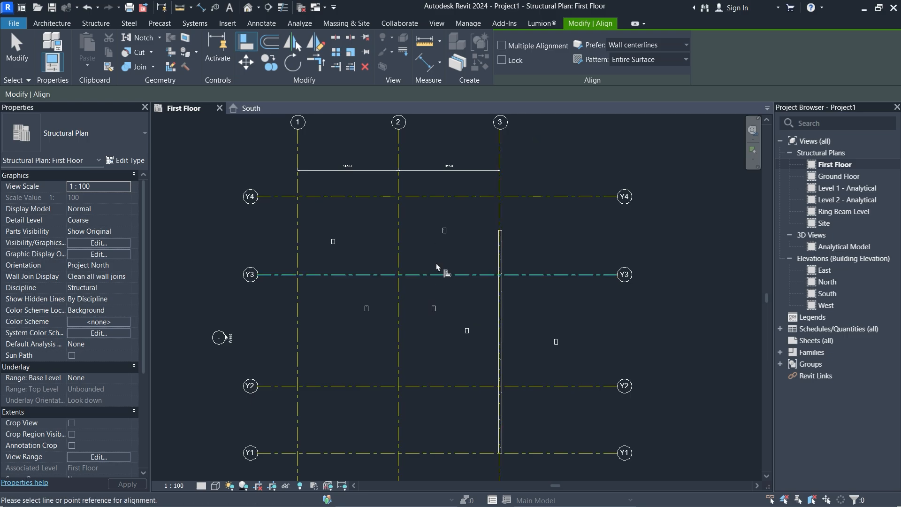
{"action": "left_click", "coordinate": [527, 46]}
{"action": "left_click", "coordinate": [563, 278]}
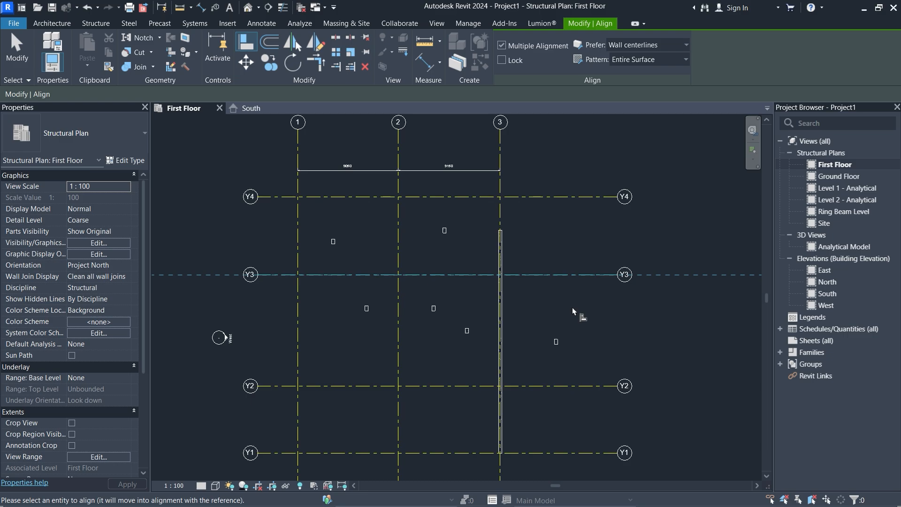
{"action": "scroll", "coordinate": [538, 314], "scroll_direction": "up", "scroll_amount": 1}
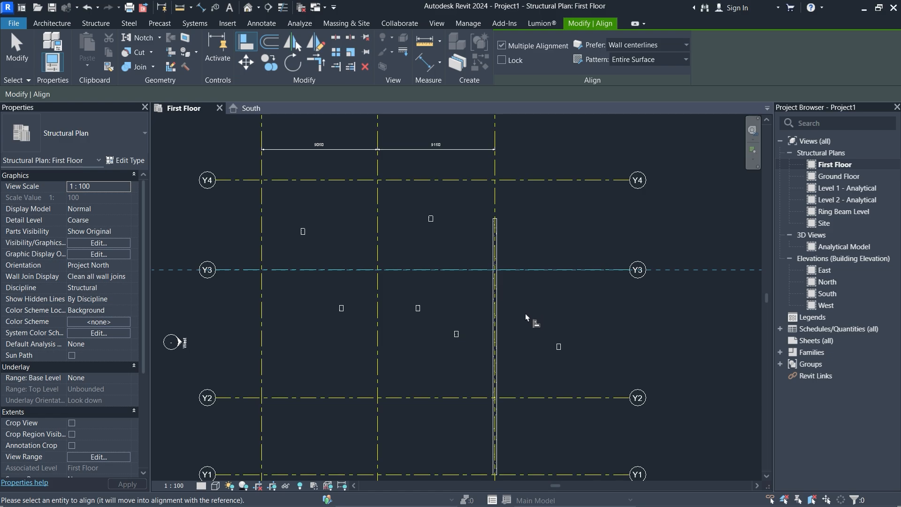
{"action": "scroll", "coordinate": [526, 318], "scroll_direction": "up", "scroll_amount": 1}
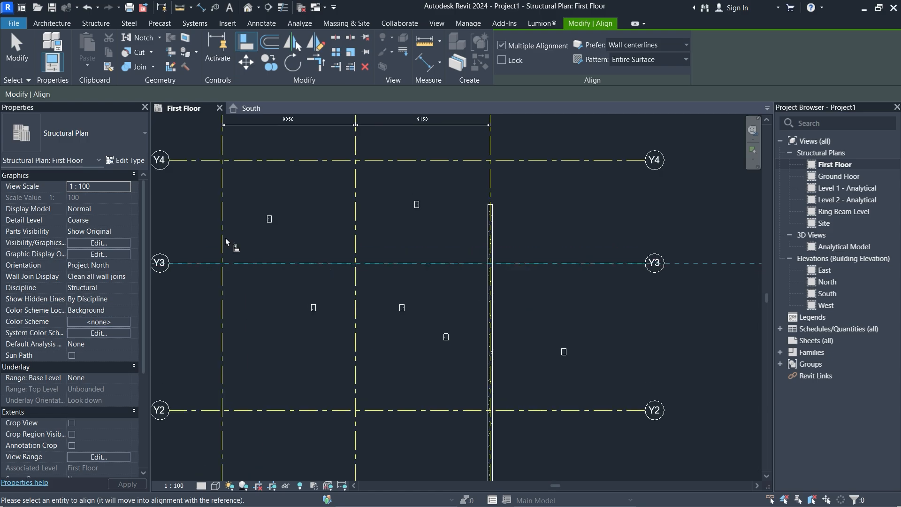
{"action": "scroll", "coordinate": [294, 238], "scroll_direction": "up", "scroll_amount": 2}
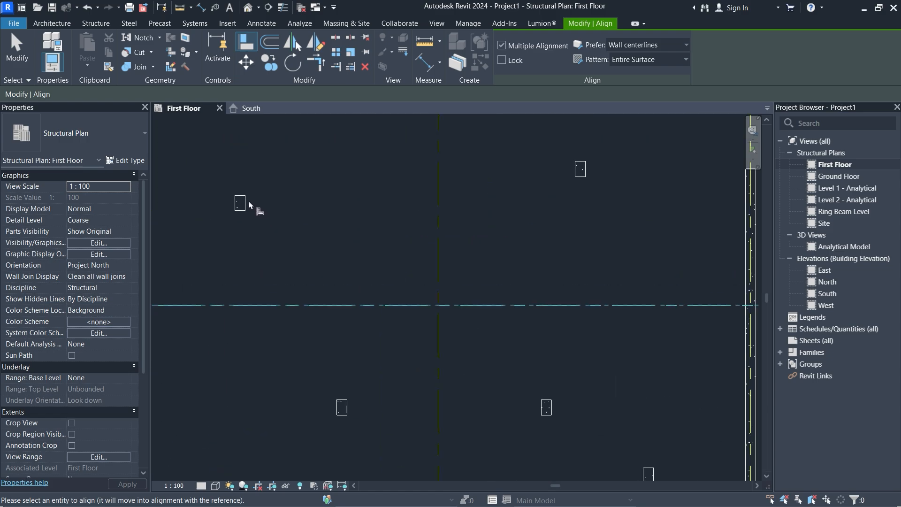
{"action": "scroll", "coordinate": [242, 206], "scroll_direction": "up", "scroll_amount": 2}
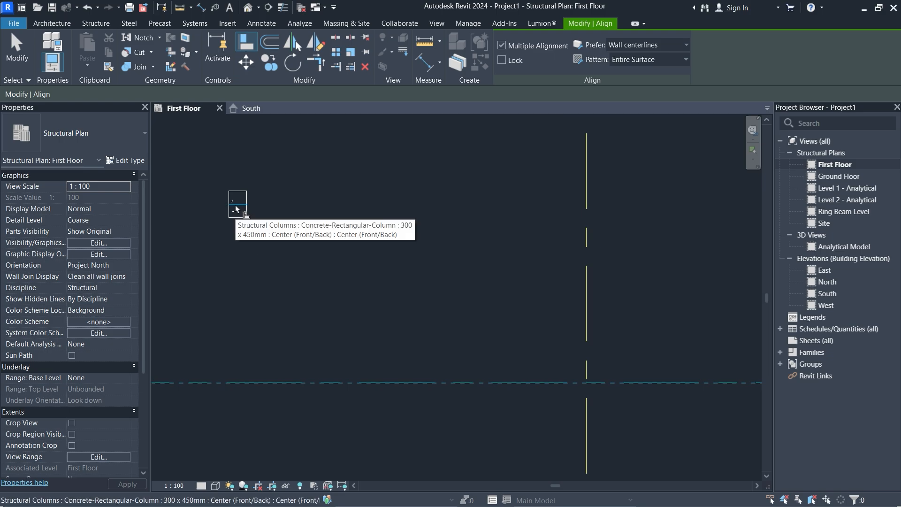
{"action": "scroll", "coordinate": [236, 209], "scroll_direction": "down", "scroll_amount": 4}
{"action": "scroll", "coordinate": [336, 424], "scroll_direction": "up", "scroll_amount": 2}
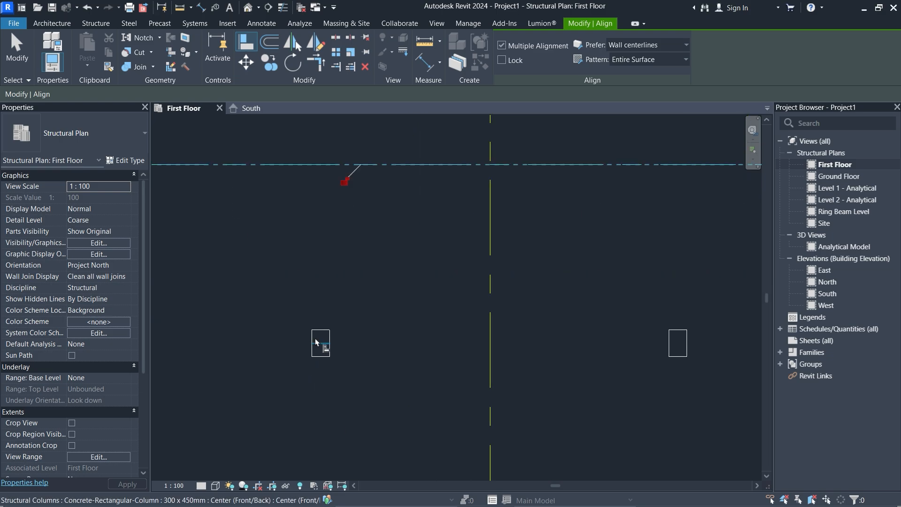
{"action": "left_click", "coordinate": [315, 342]}
{"action": "scroll", "coordinate": [316, 342], "scroll_direction": "down", "scroll_amount": 2}
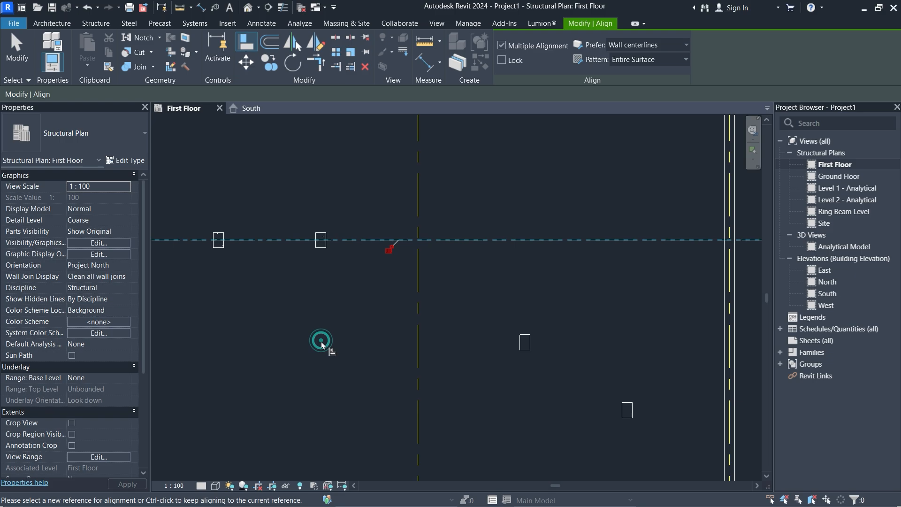
Align the centers of the three columns between grids 2 and 3 to grid Y3 in the same multiple alignment.
{"action": "scroll", "coordinate": [536, 352], "scroll_direction": "up", "scroll_amount": 1}
{"action": "left_click", "coordinate": [525, 342]}
{"action": "left_click", "coordinate": [654, 430]}
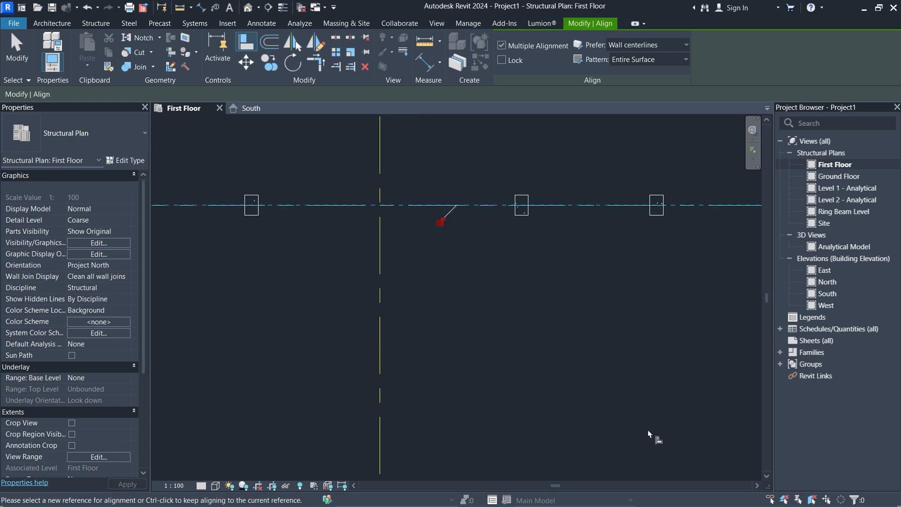
{"action": "scroll", "coordinate": [478, 358], "scroll_direction": "down", "scroll_amount": 2}
{"action": "scroll", "coordinate": [500, 235], "scroll_direction": "up", "scroll_amount": 2}
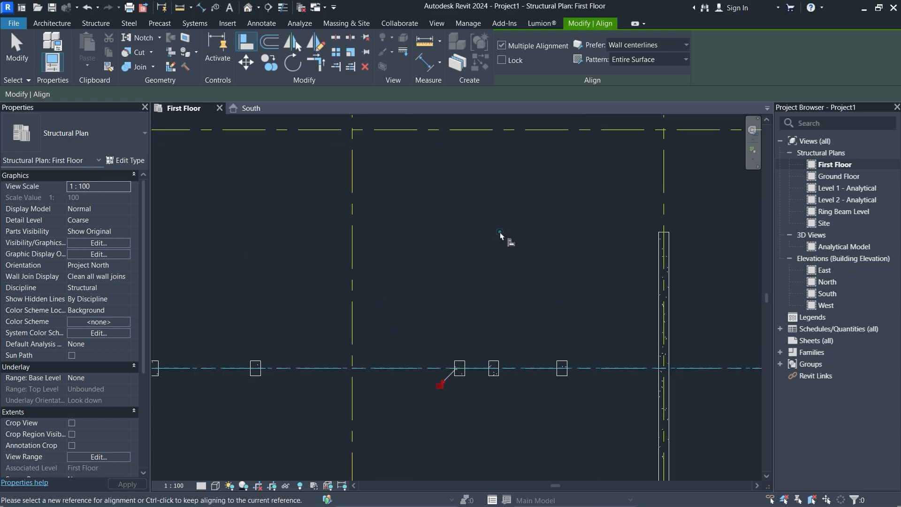
Align the center of the column to the right of grid 3 with grid Y3, and end the Align command.
{"action": "scroll", "coordinate": [500, 234], "scroll_direction": "down", "scroll_amount": 2}
{"action": "scroll", "coordinate": [703, 429], "scroll_direction": "up", "scroll_amount": 2}
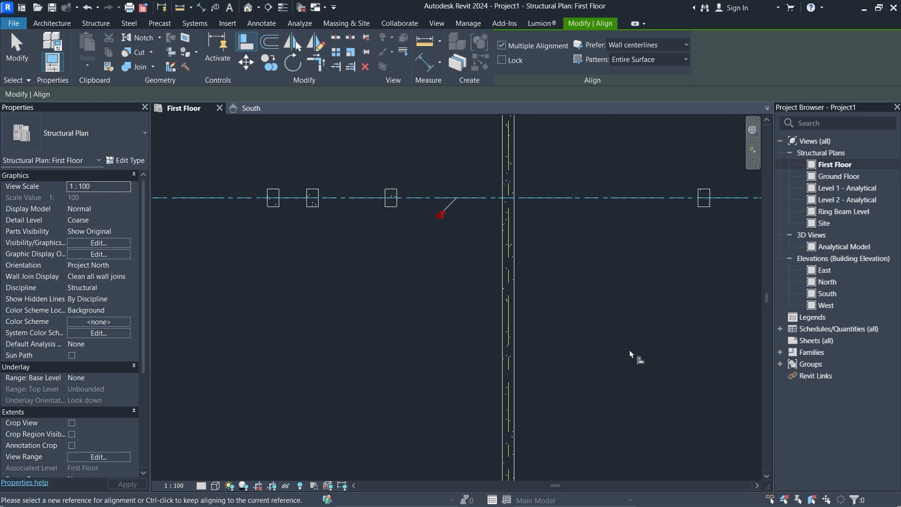
{"action": "scroll", "coordinate": [630, 354], "scroll_direction": "down", "scroll_amount": 4}
{"action": "scroll", "coordinate": [610, 263], "scroll_direction": "up", "scroll_amount": 2}
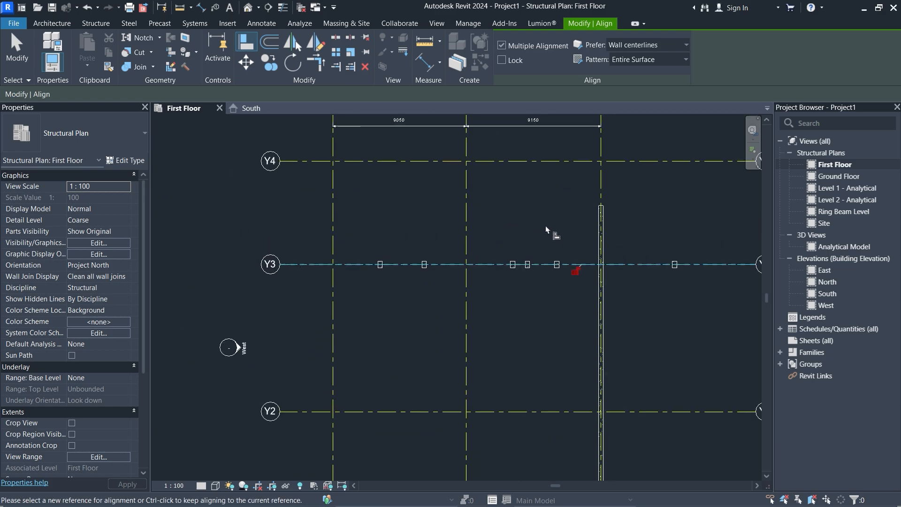
{"action": "key", "text": "Escape"}
{"action": "key", "text": "Escape"}
{"action": "scroll", "coordinate": [503, 341], "scroll_direction": "down", "scroll_amount": 1}
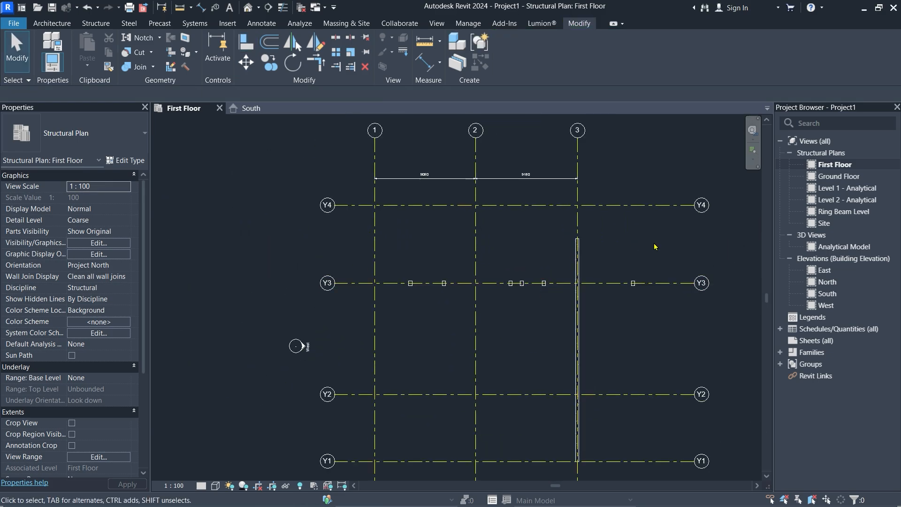
Offset the concrete beam on grid 3 by 3500 to the right using a numerical offset with Copy off.
{"action": "scroll", "coordinate": [655, 247], "scroll_direction": "up", "scroll_amount": 1}
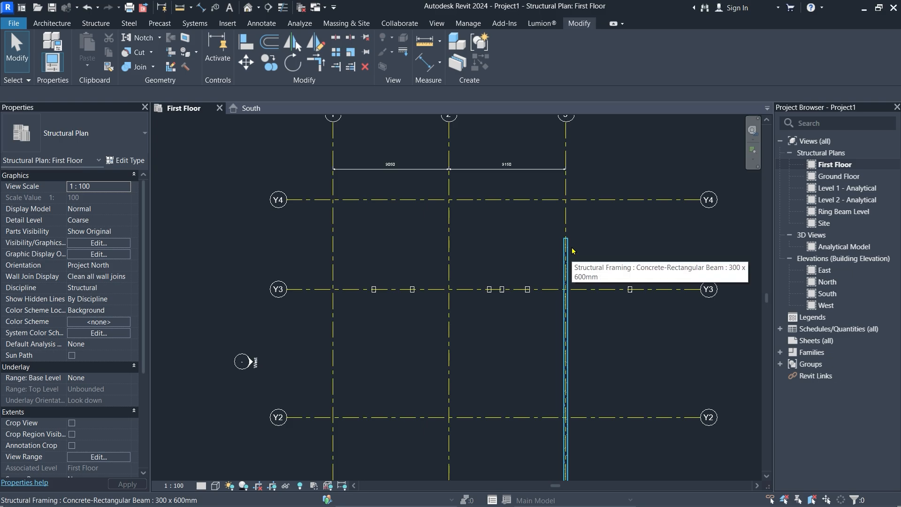
{"action": "left_click", "coordinate": [270, 41]}
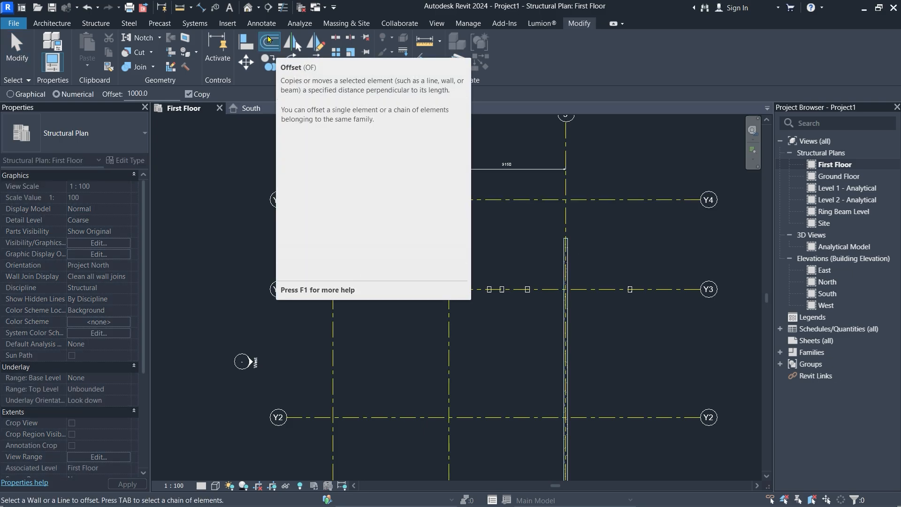
{"action": "scroll", "coordinate": [359, 222], "scroll_direction": "down", "scroll_amount": 2}
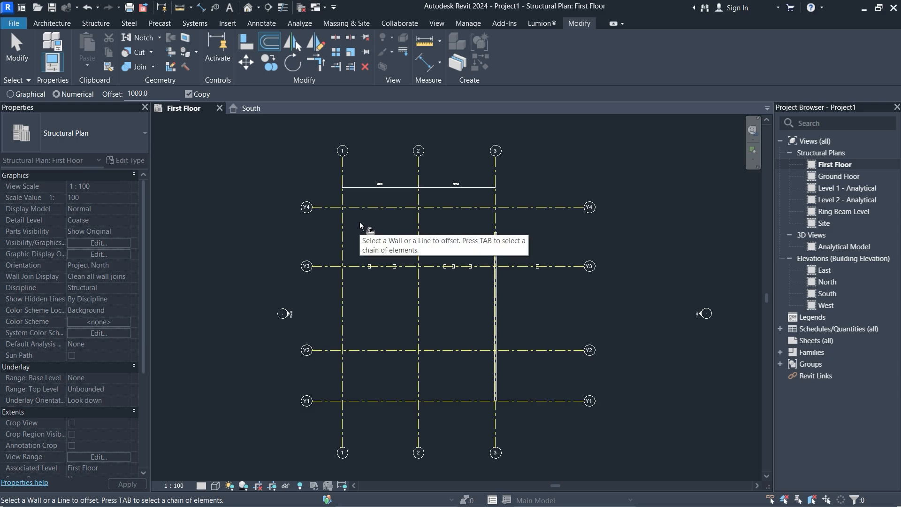
{"action": "scroll", "coordinate": [555, 325], "scroll_direction": "up", "scroll_amount": 2}
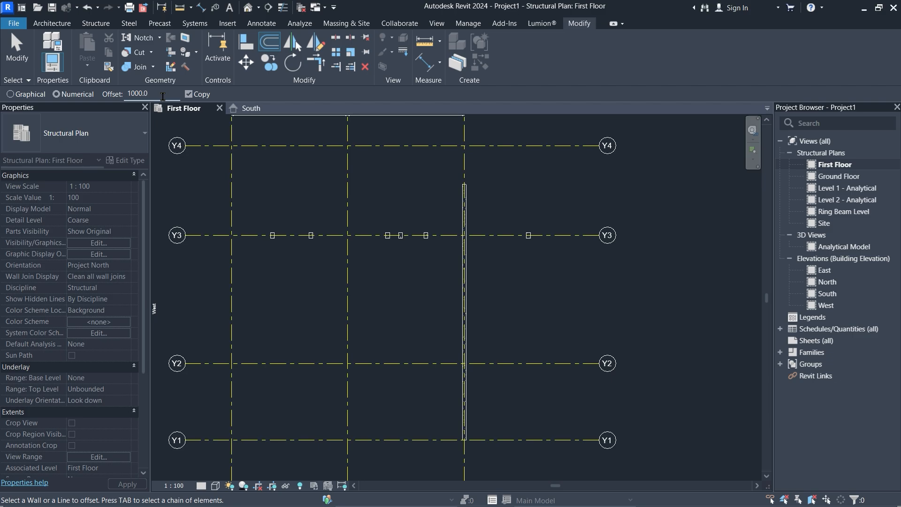
{"action": "left_click_drag", "start_coordinate": [162, 96], "coordinate": [119, 102]}
{"action": "type", "text": "35"}
{"action": "left_click", "coordinate": [189, 94]}
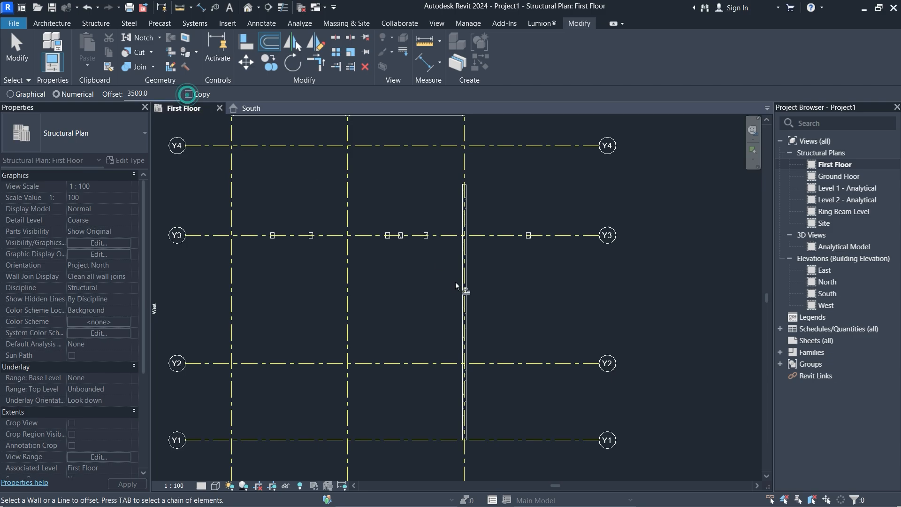
{"action": "left_click", "coordinate": [468, 311]}
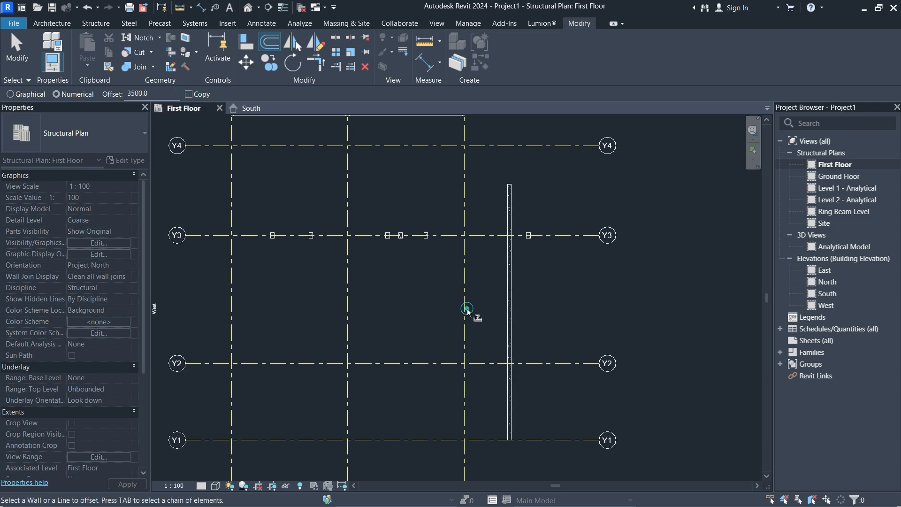
Offset a copy of the shifted beam a further 3500 to the right with Copy on, and end the Offset command.
{"action": "left_click", "coordinate": [188, 94]}
{"action": "left_click", "coordinate": [512, 323]}
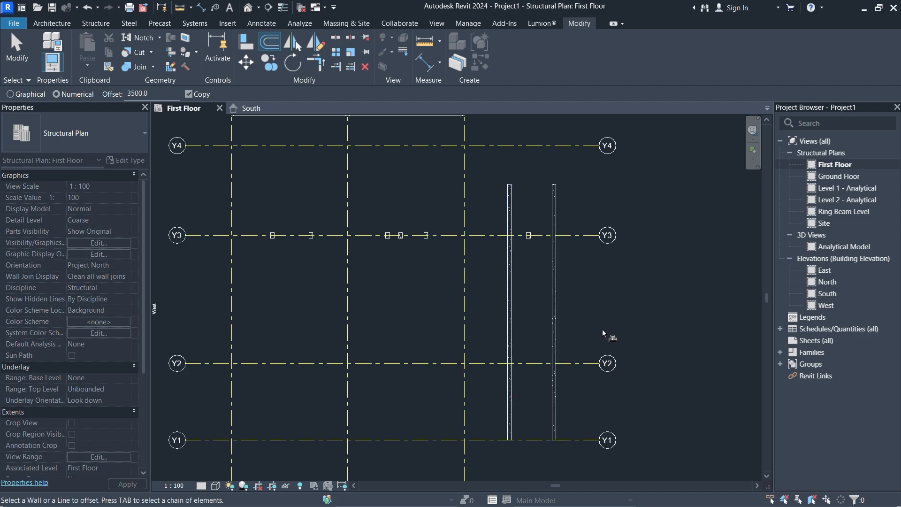
{"action": "key", "text": "Escape"}
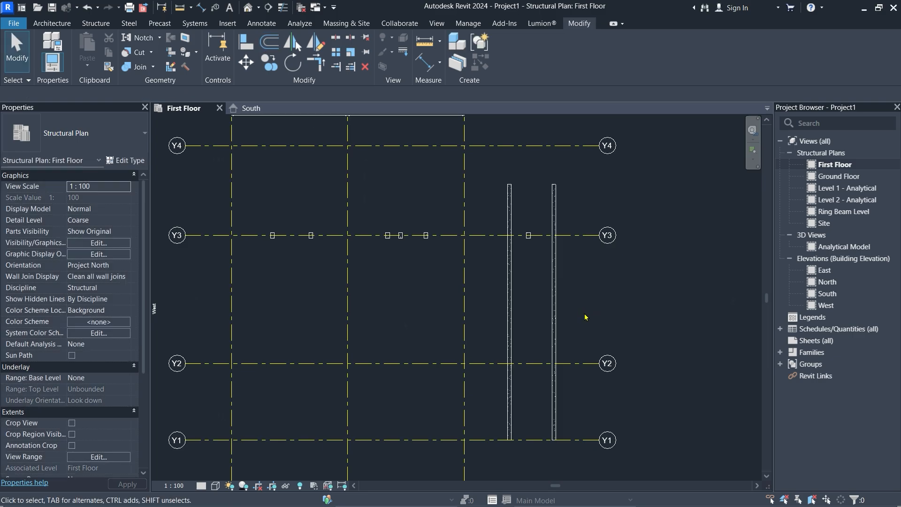
Remove both offset beams from the First Floor plan.
{"action": "key", "text": "ctrl+z"}
{"action": "key", "text": "ctrl+z"}
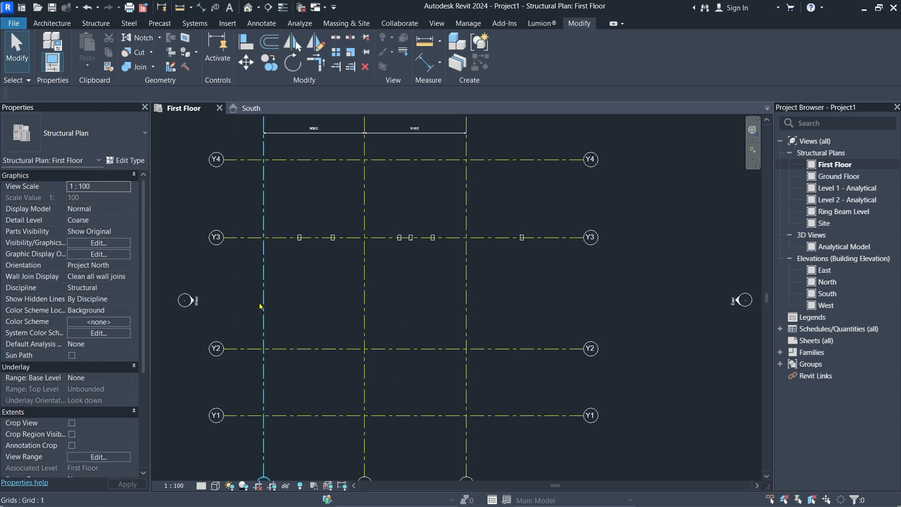
Mirror a copy of grid Y2 about grid Y3 using Mirror - Pick Axis, and delete the mirrored grid.
{"action": "left_click", "coordinate": [408, 355]}
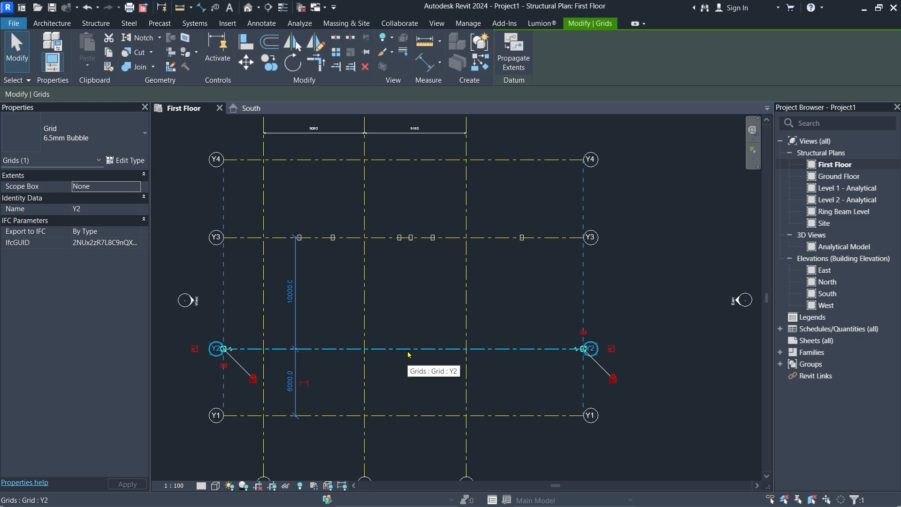
{"action": "left_click", "coordinate": [402, 330]}
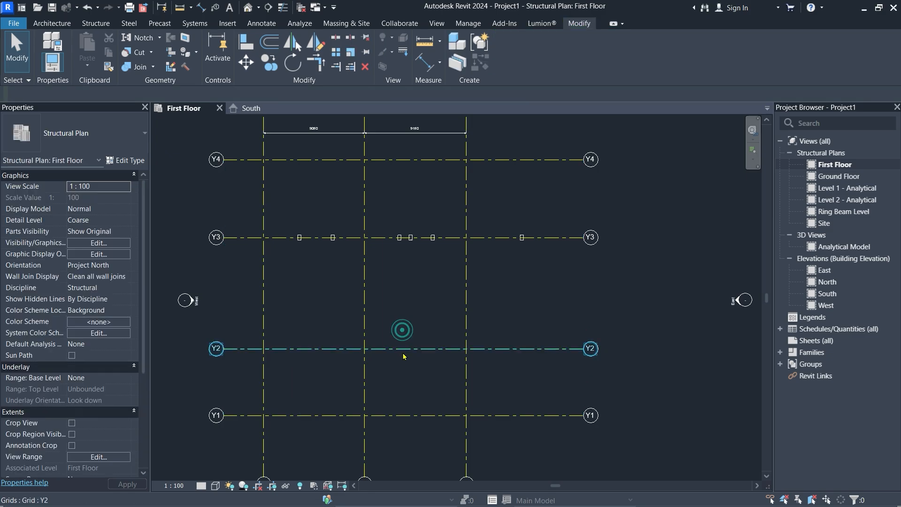
{"action": "left_click", "coordinate": [403, 352]}
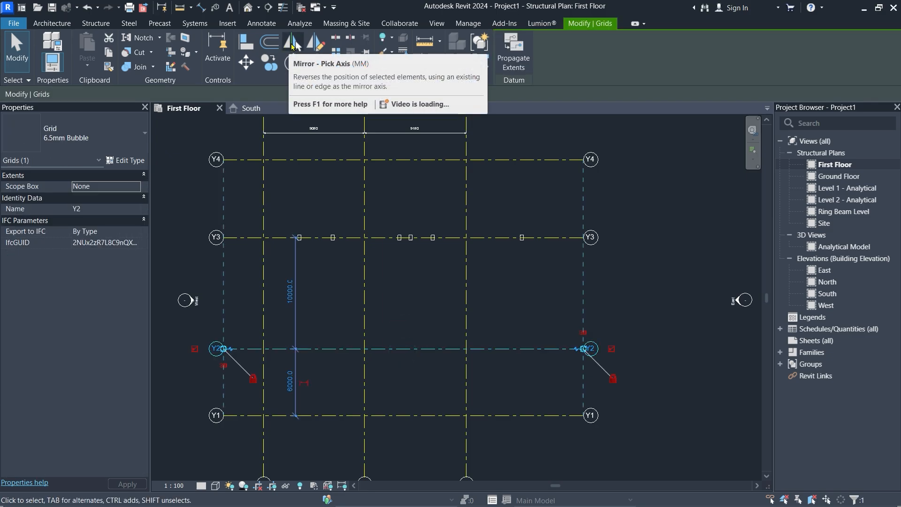
{"action": "left_click", "coordinate": [291, 42]}
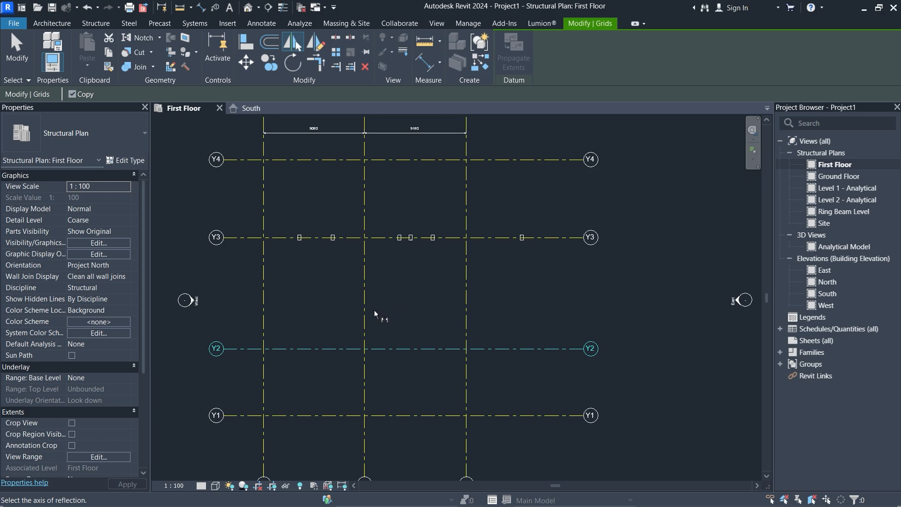
{"action": "scroll", "coordinate": [384, 310], "scroll_direction": "down", "scroll_amount": 2}
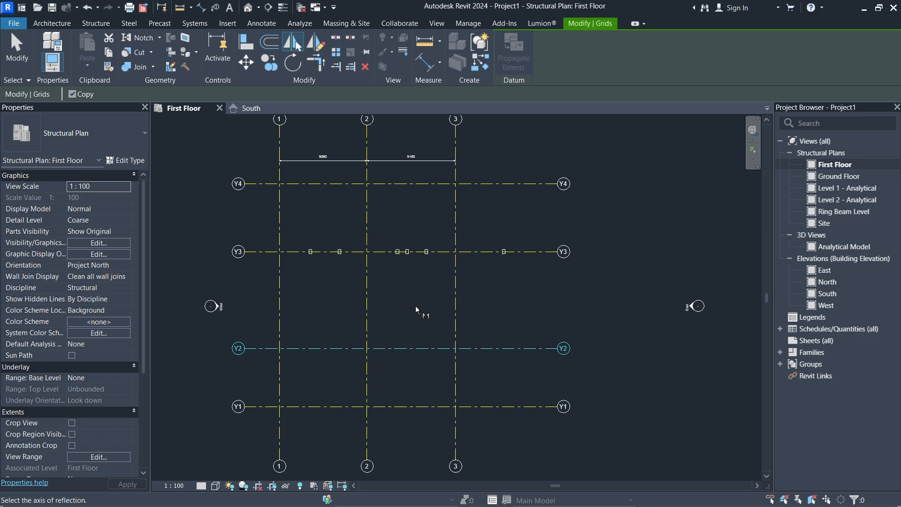
{"action": "scroll", "coordinate": [421, 256], "scroll_direction": "down", "scroll_amount": 3}
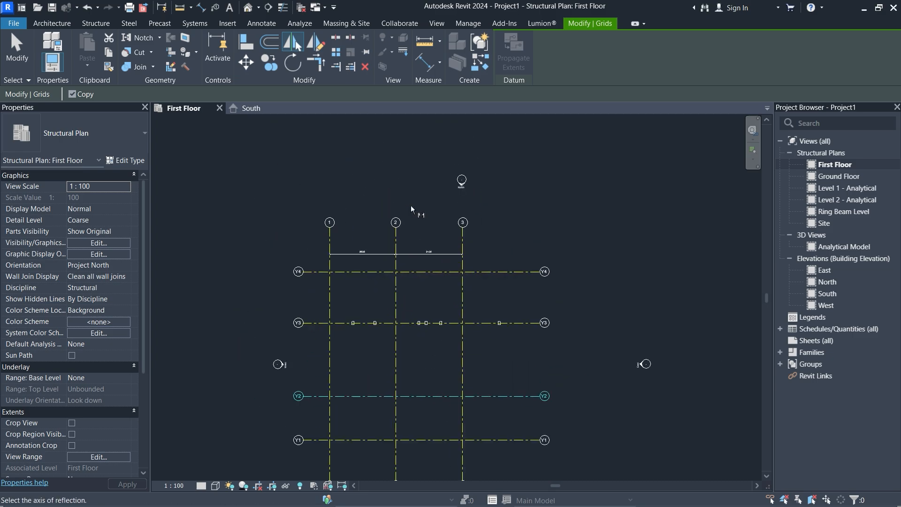
{"action": "scroll", "coordinate": [413, 211], "scroll_direction": "up", "scroll_amount": 2}
{"action": "left_click", "coordinate": [341, 324]}
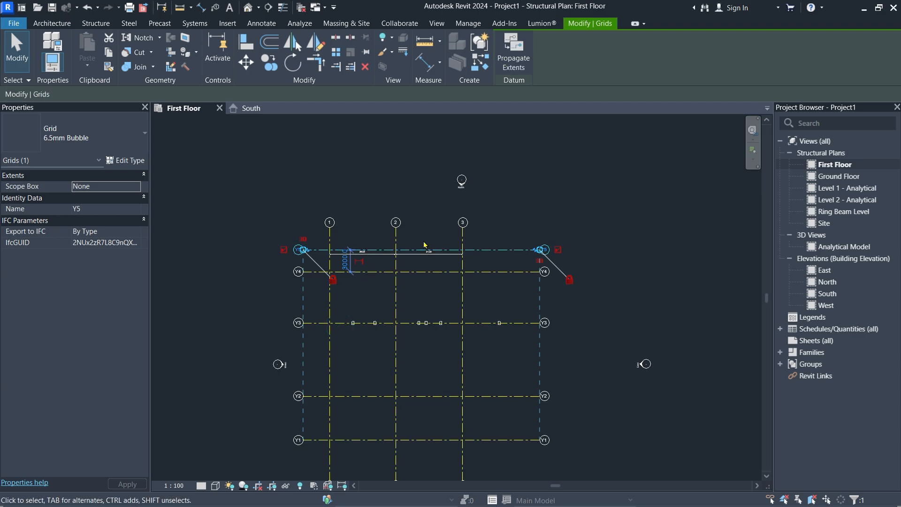
{"action": "key", "text": "Delete"}
Mirror grid Y2 about grid Y3 using Mirror - Pick Axis with Copy off, and undo the mirror.
{"action": "left_click", "coordinate": [435, 394]}
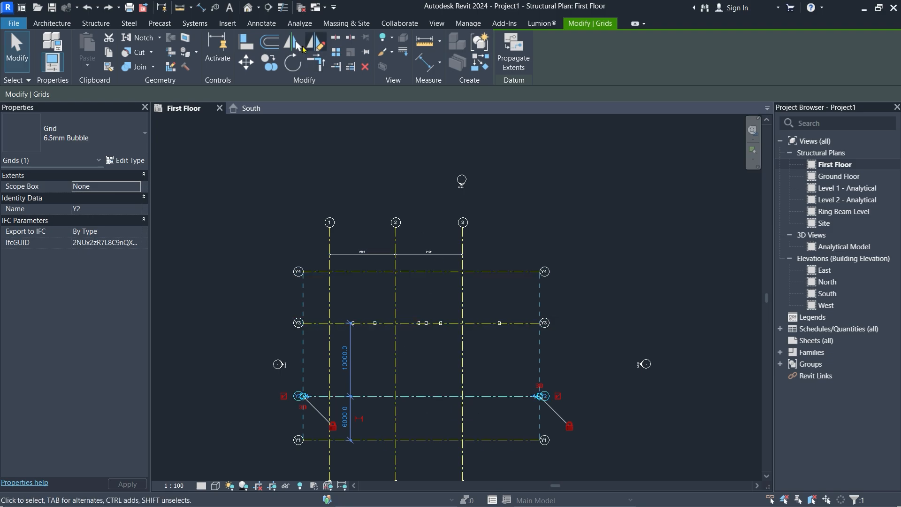
{"action": "left_click", "coordinate": [292, 42]}
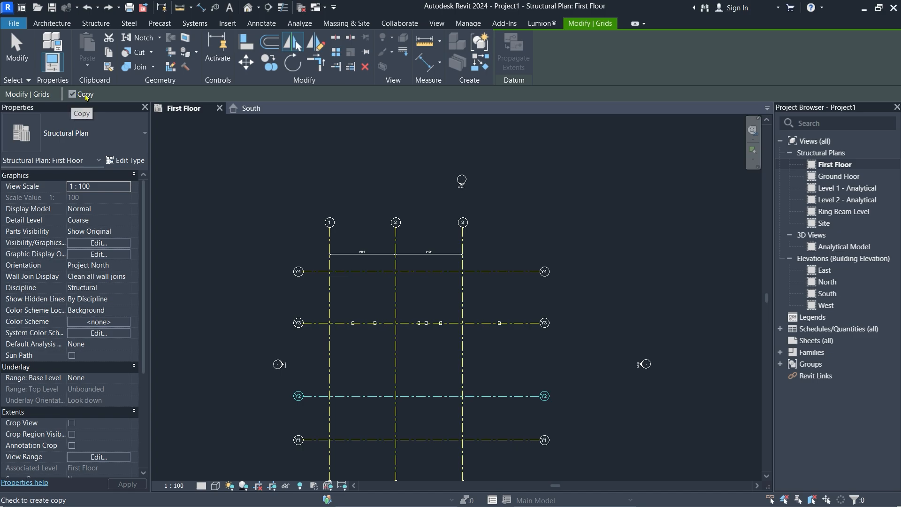
{"action": "left_click", "coordinate": [72, 94]}
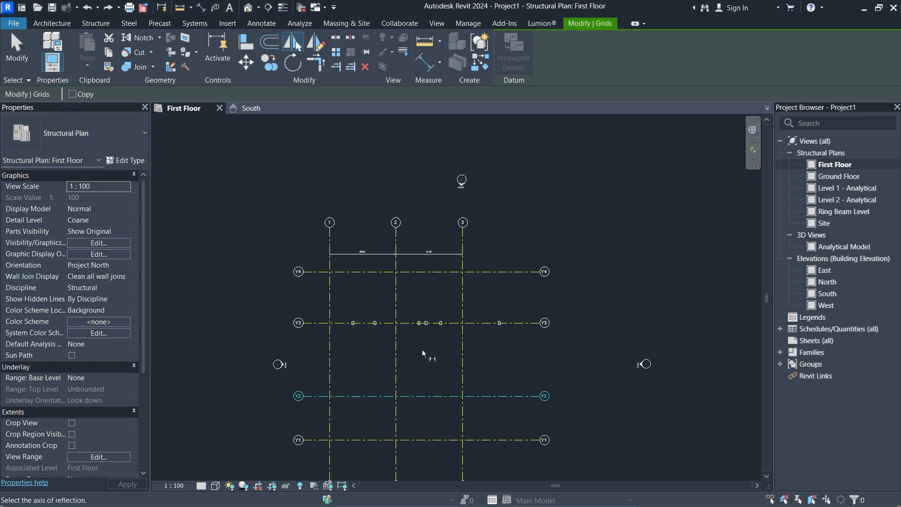
{"action": "left_click", "coordinate": [477, 324]}
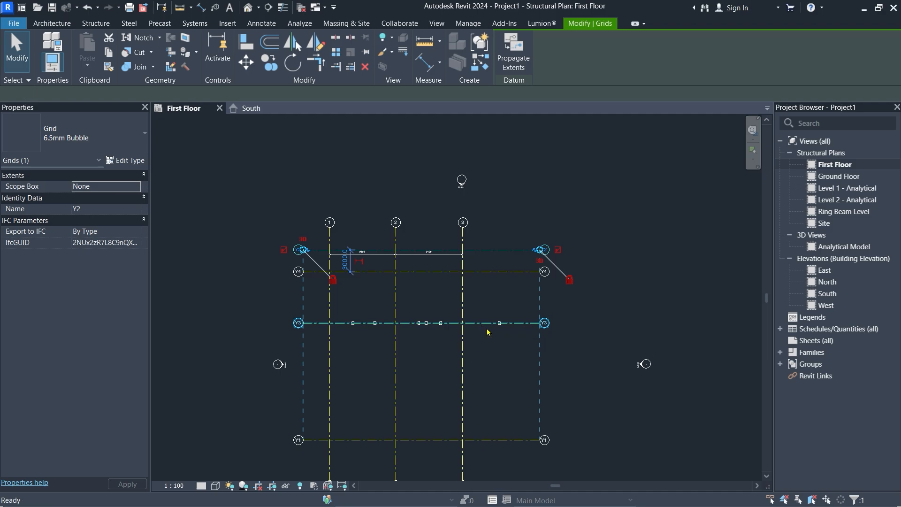
{"action": "key", "text": "ctrl+z"}
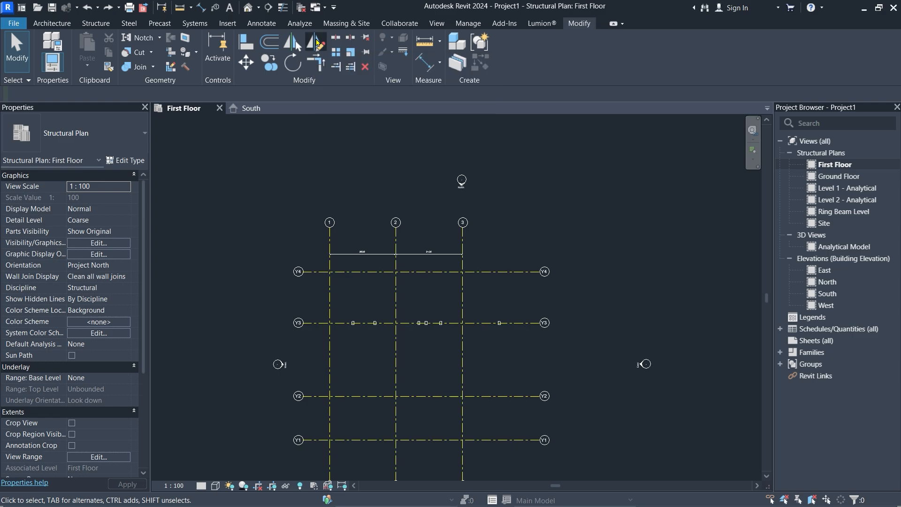
Mirror grid Y2 with Copy off about a horizontal axis drawn between grids Y2 and Y3, and deselect the grid.
{"action": "left_click", "coordinate": [317, 42]}
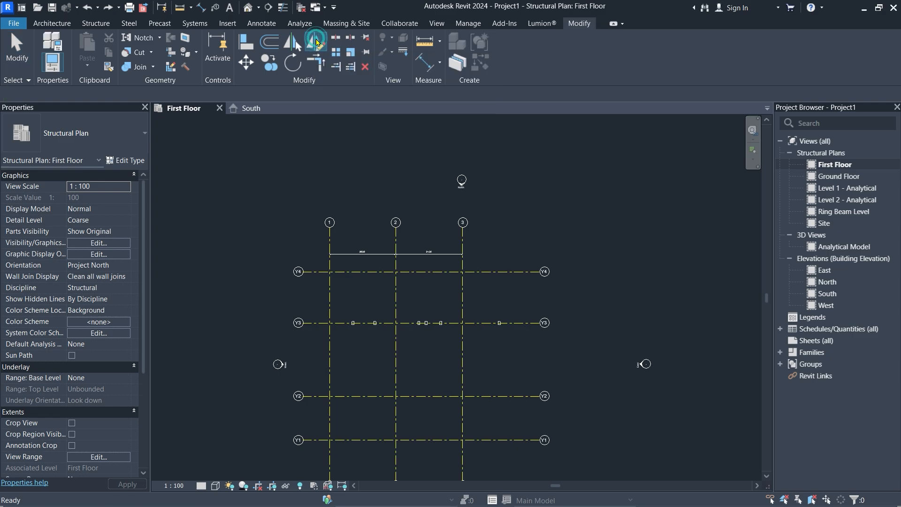
{"action": "left_click", "coordinate": [432, 398]}
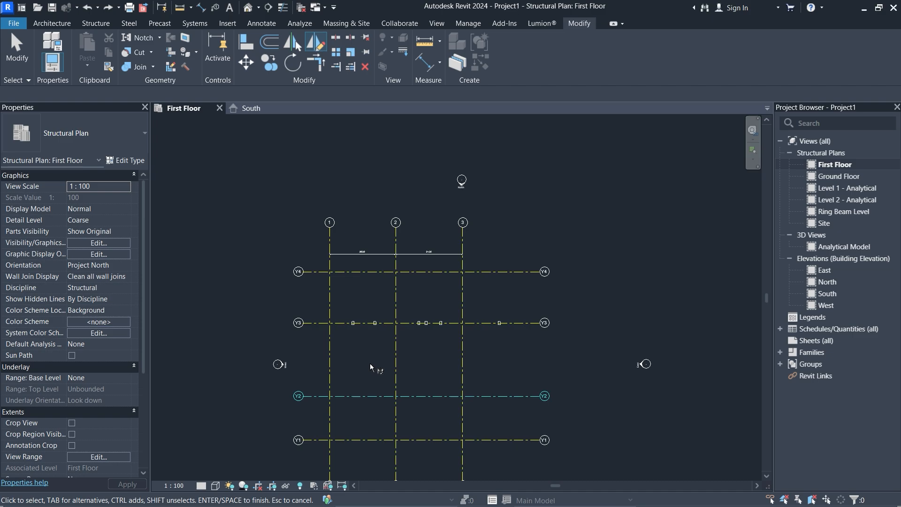
{"action": "key", "text": "Return"}
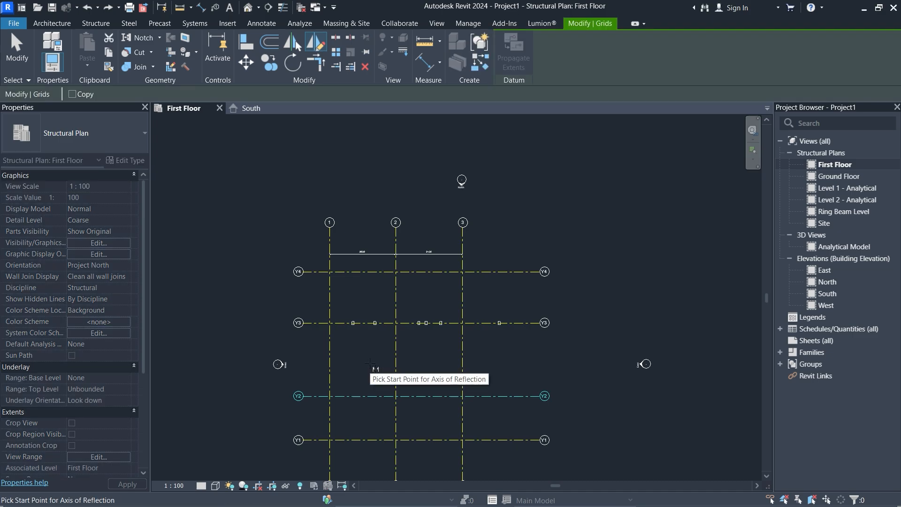
{"action": "left_click", "coordinate": [369, 364]}
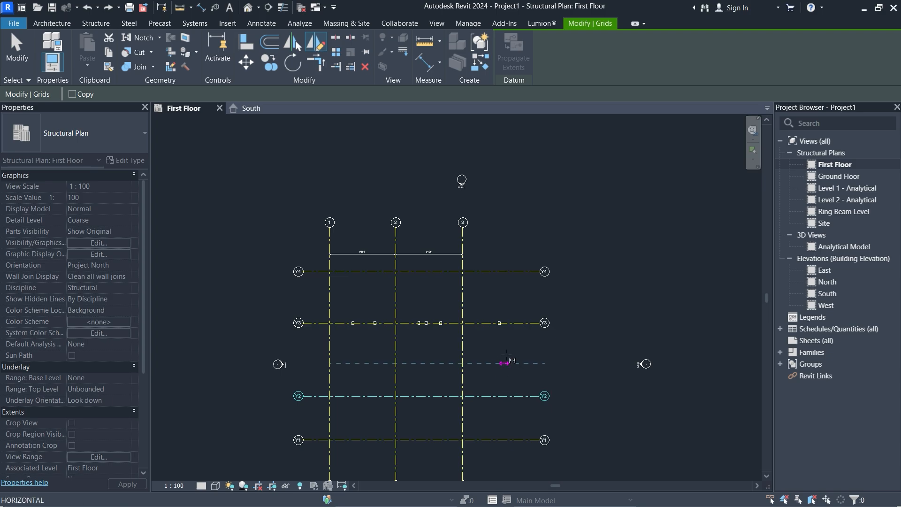
{"action": "left_click", "coordinate": [511, 363]}
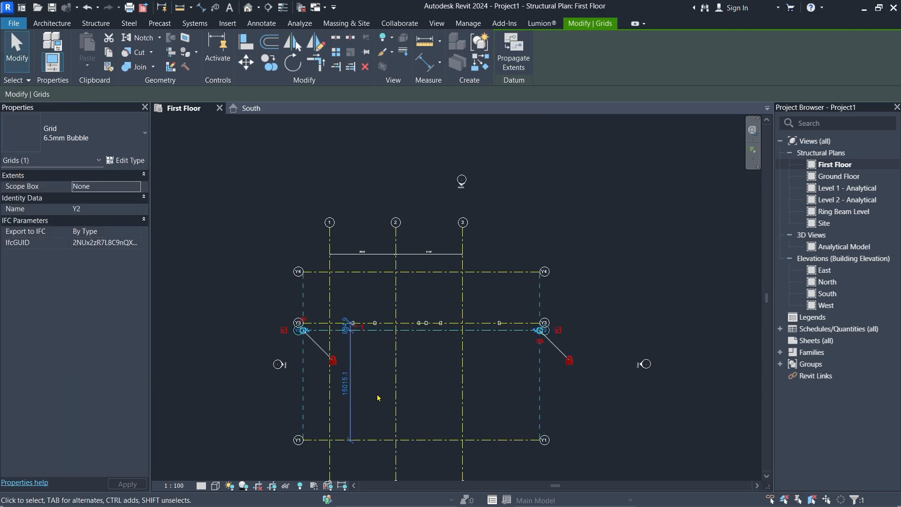
{"action": "left_click", "coordinate": [370, 354]}
Start the Beam command and choose the Concrete-Rectangular Beam 300 x 600mm type.
{"action": "scroll", "coordinate": [370, 354], "scroll_direction": "up", "scroll_amount": 1}
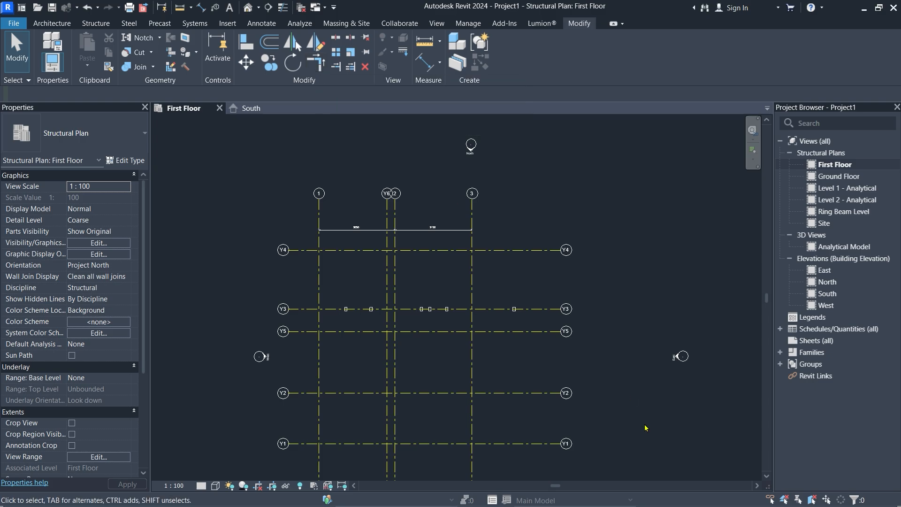
{"action": "scroll", "coordinate": [513, 378], "scroll_direction": "up", "scroll_amount": 1}
{"action": "scroll", "coordinate": [513, 379], "scroll_direction": "up", "scroll_amount": 1}
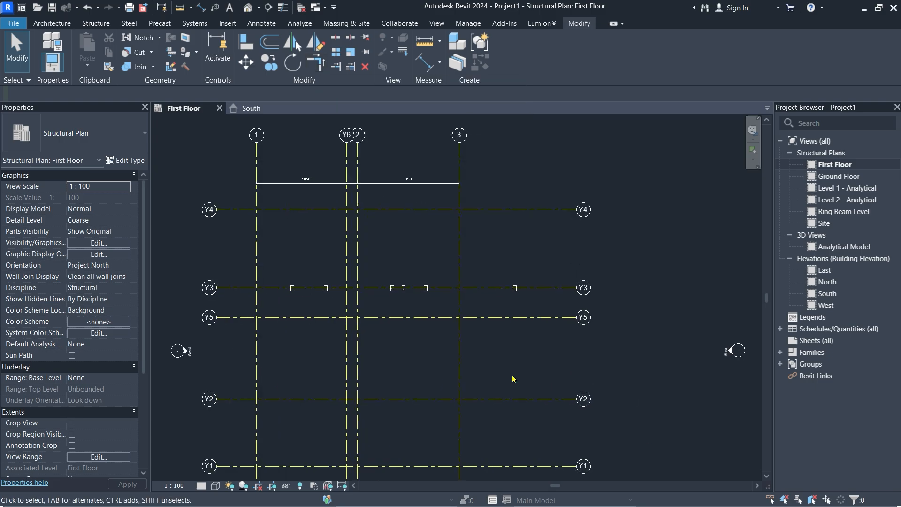
{"action": "key", "text": "b"}
{"action": "key", "text": "m"}
{"action": "left_click", "coordinate": [496, 344]}
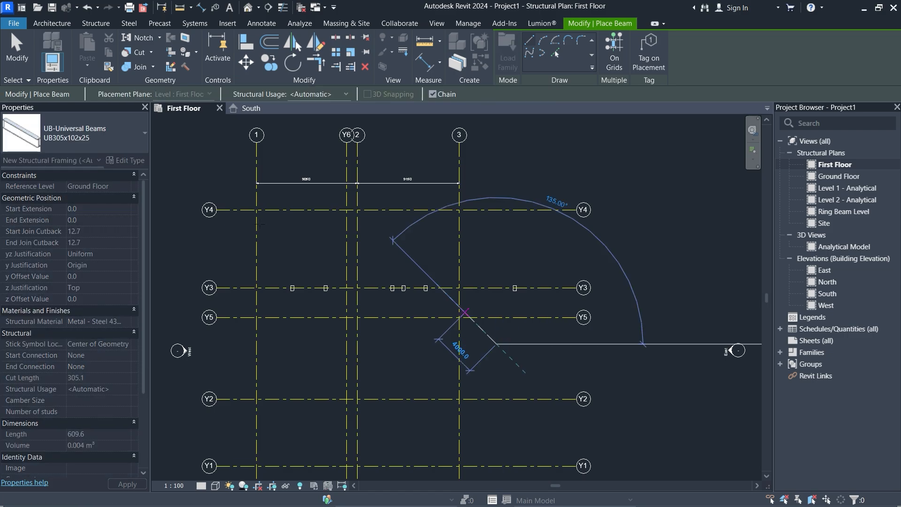
{"action": "left_click", "coordinate": [82, 148]}
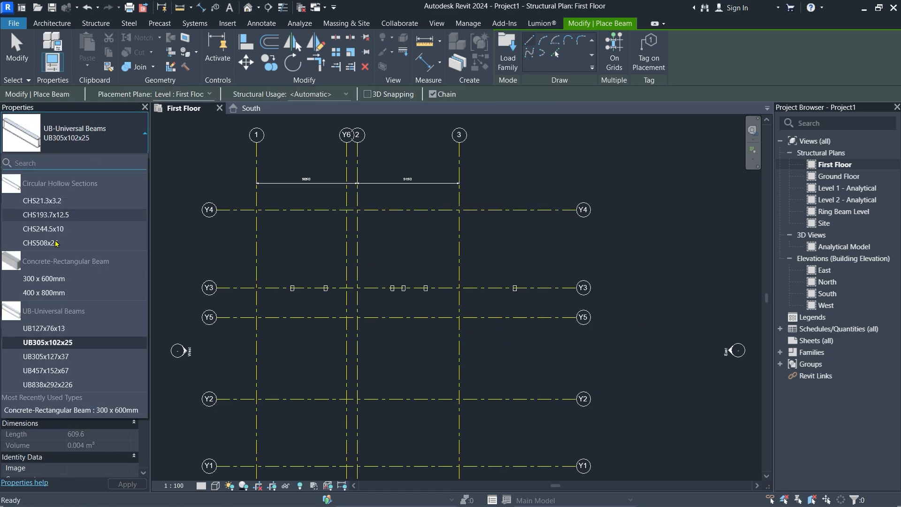
{"action": "left_click", "coordinate": [34, 277]}
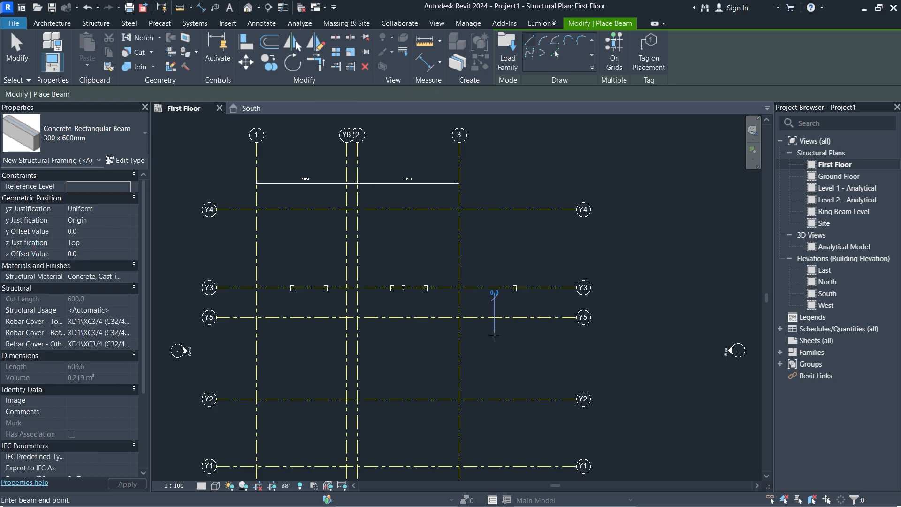
Draw a stepped chain of four beams to the right of grid 3, with vertical segments about 5000 and 4000 long.
{"action": "left_click", "coordinate": [550, 335]}
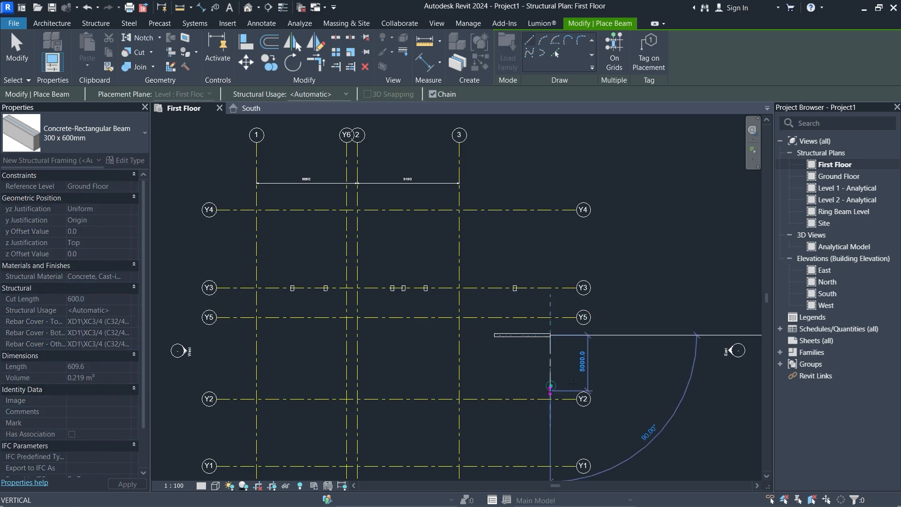
{"action": "left_click", "coordinate": [550, 389]}
{"action": "left_click", "coordinate": [606, 390]}
{"action": "left_click", "coordinate": [607, 434]}
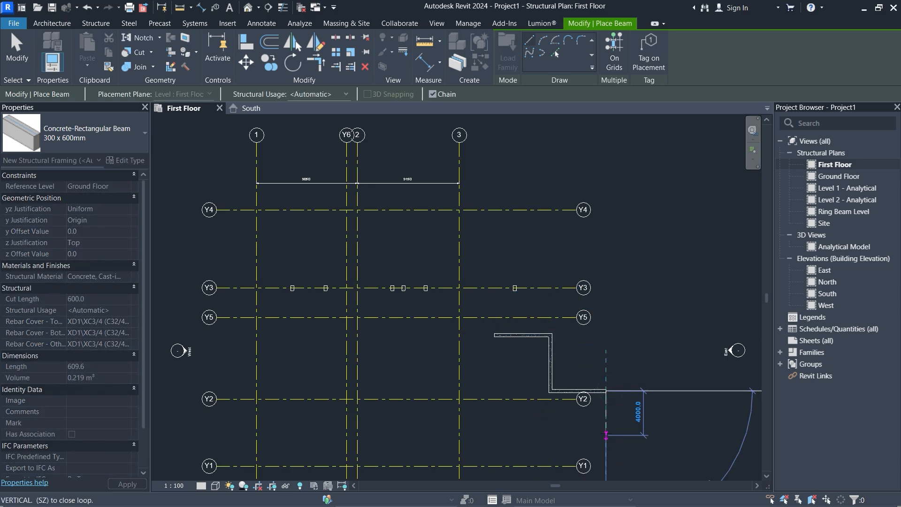
{"action": "key", "text": "Escape"}
Draw a separate horizontal beam about 5100 mm long between grids Y2 and Y1, left of the chain's free end.
{"action": "scroll", "coordinate": [613, 406], "scroll_direction": "up", "scroll_amount": 3}
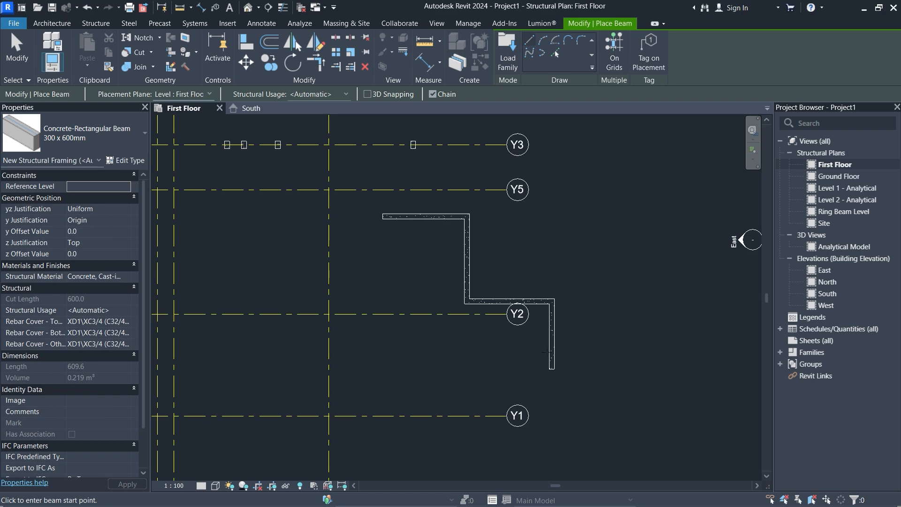
{"action": "left_click", "coordinate": [387, 377]}
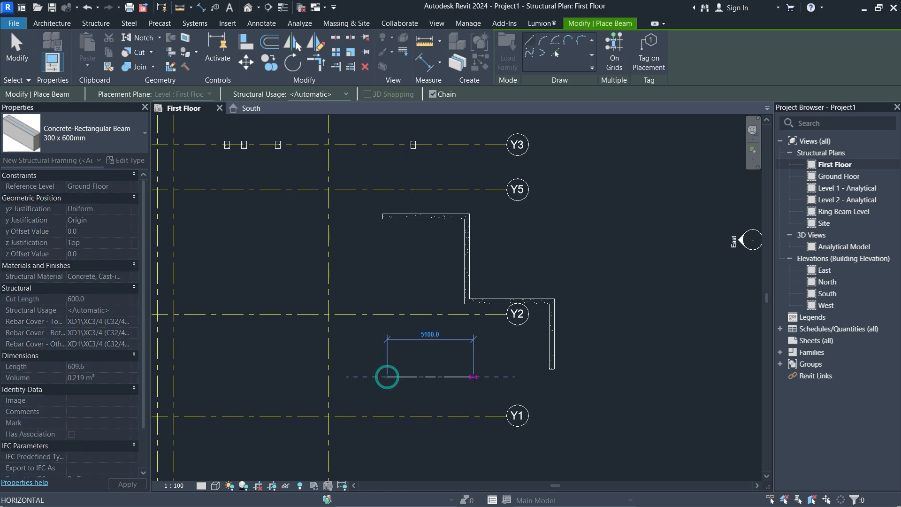
{"action": "left_click", "coordinate": [474, 376]}
{"action": "key", "text": "Escape"}
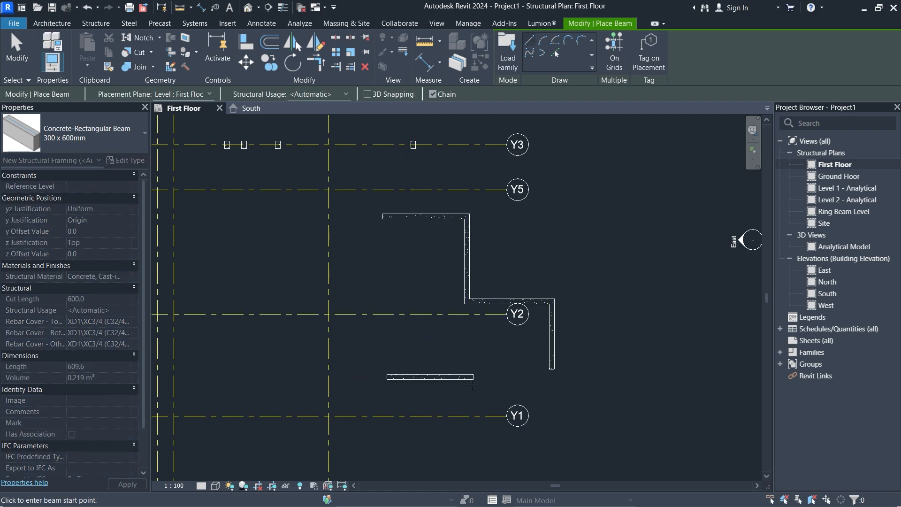
{"action": "key", "text": "Escape"}
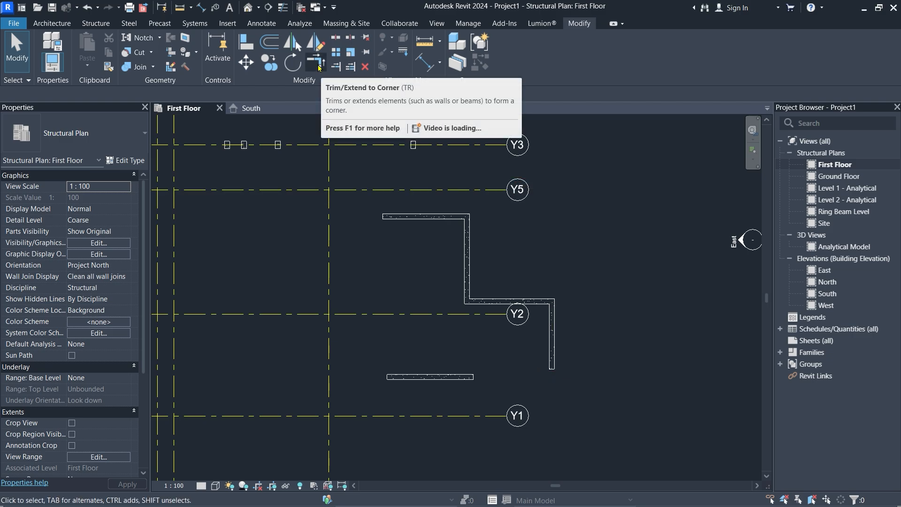
Join the chain's last vertical beam and the separate horizontal beam at a corner with Trim/Extend to Corner.
{"action": "left_click", "coordinate": [429, 376]}
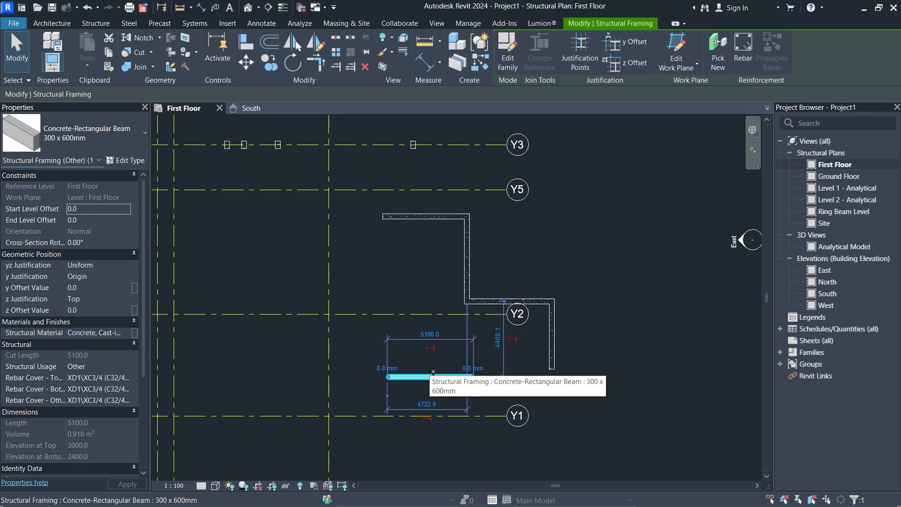
{"action": "left_click", "coordinate": [551, 360], "text": "ctrl"}
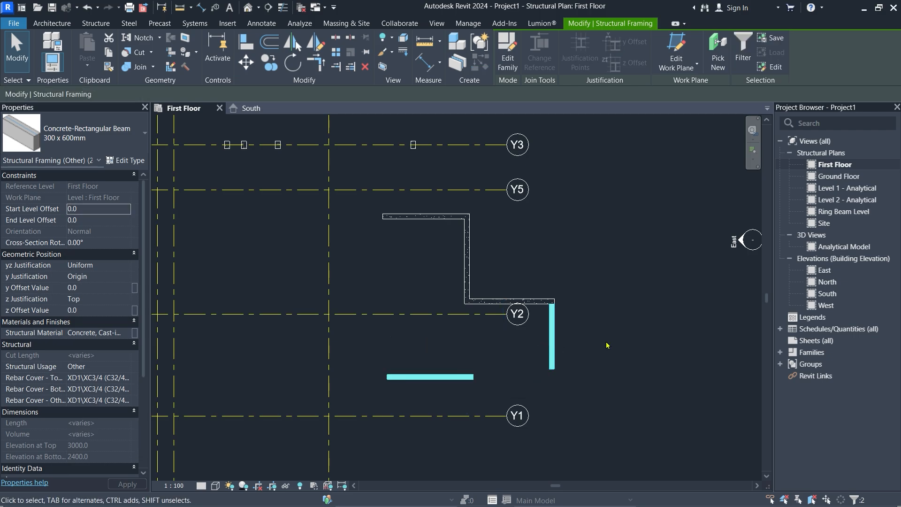
{"action": "left_click", "coordinate": [315, 65]}
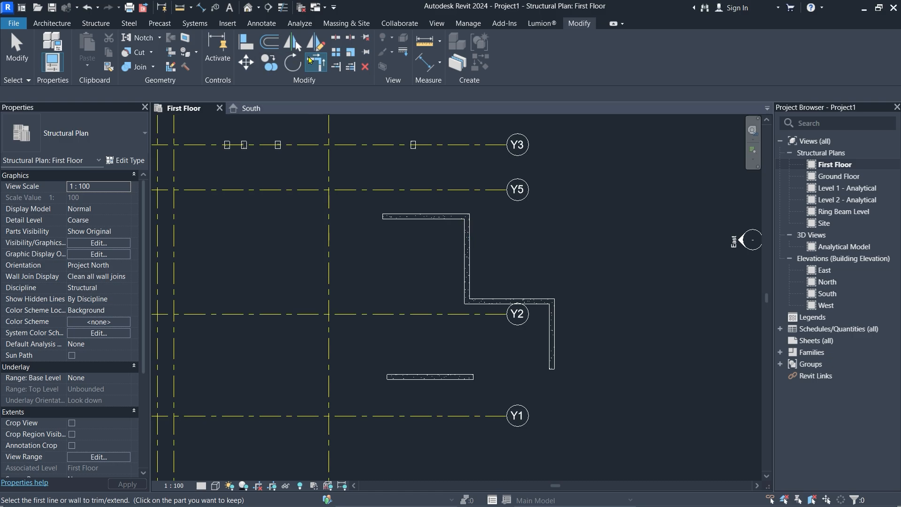
{"action": "left_click", "coordinate": [552, 359]}
{"action": "left_click", "coordinate": [424, 378]}
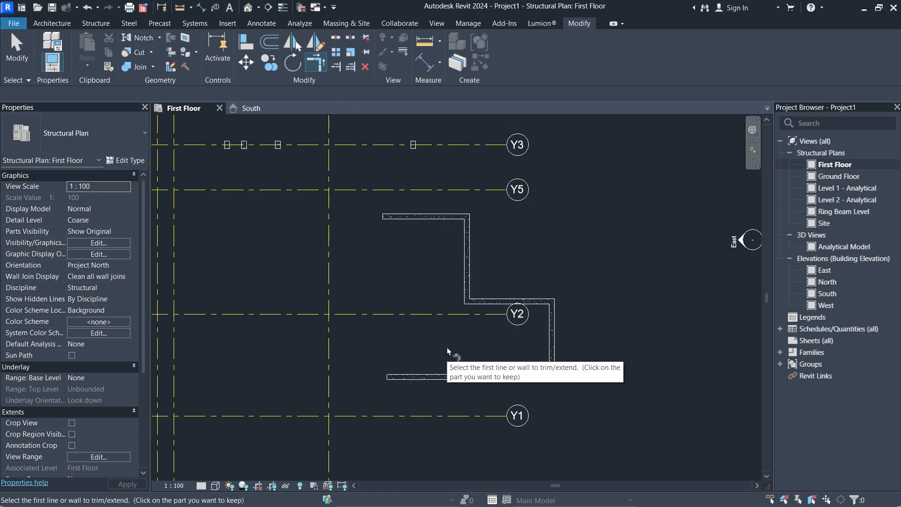
{"action": "key", "text": "Escape"}
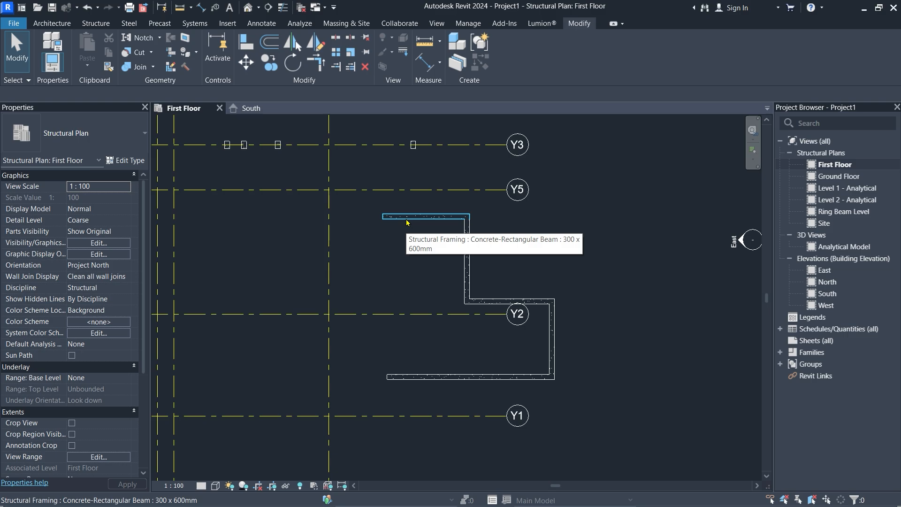
Draw a short vertical beam downward from the left end of the uppermost beam.
{"action": "key", "text": "b"}
{"action": "key", "text": "m"}
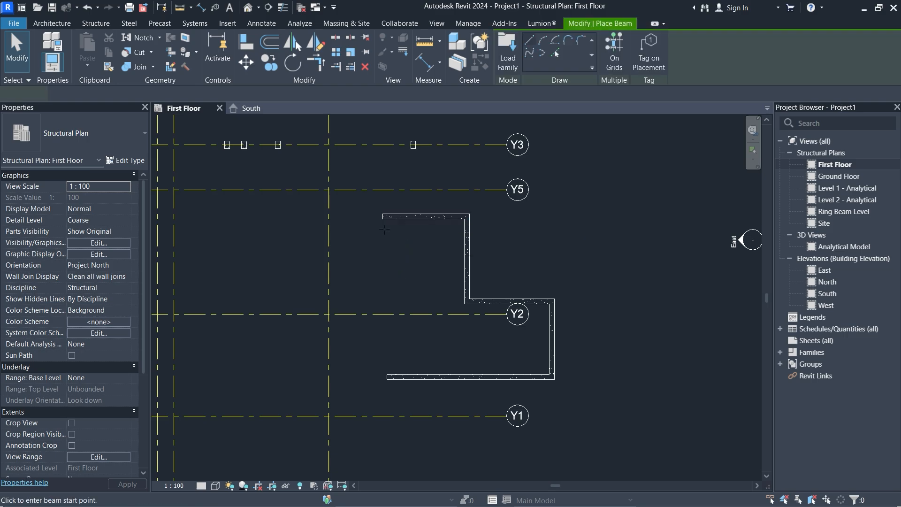
{"action": "left_click", "coordinate": [382, 216]}
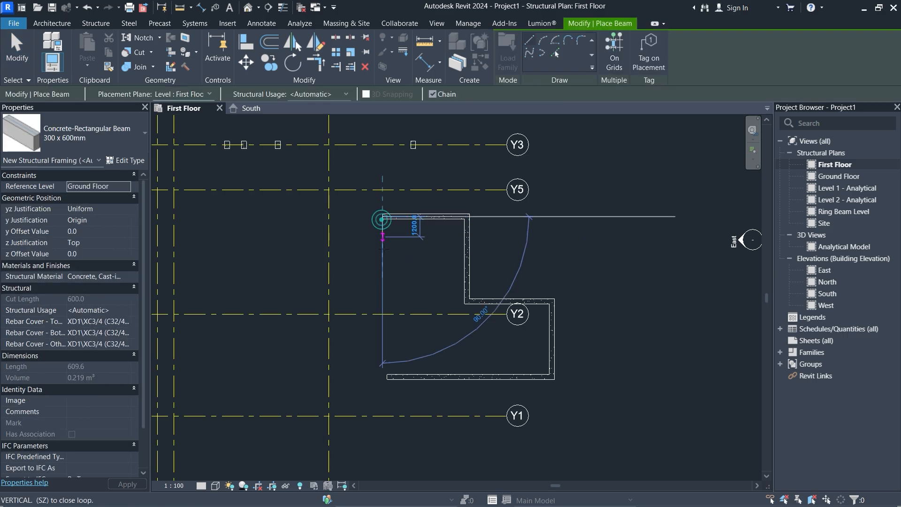
{"action": "left_click", "coordinate": [383, 259]}
{"action": "key", "text": "Escape"}
{"action": "key", "text": "Escape"}
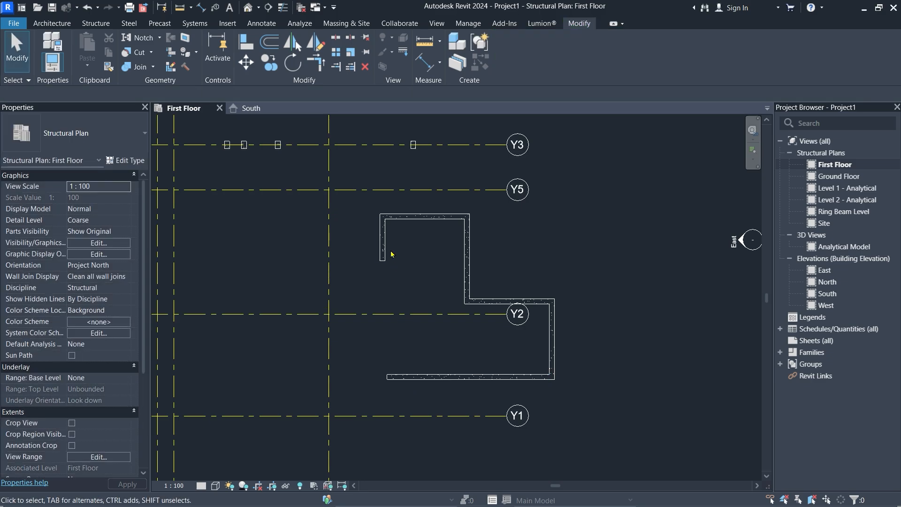
Close the beam outline by extending the short left vertical beam to a corner with the lowest horizontal beam.
{"action": "left_click", "coordinate": [314, 62]}
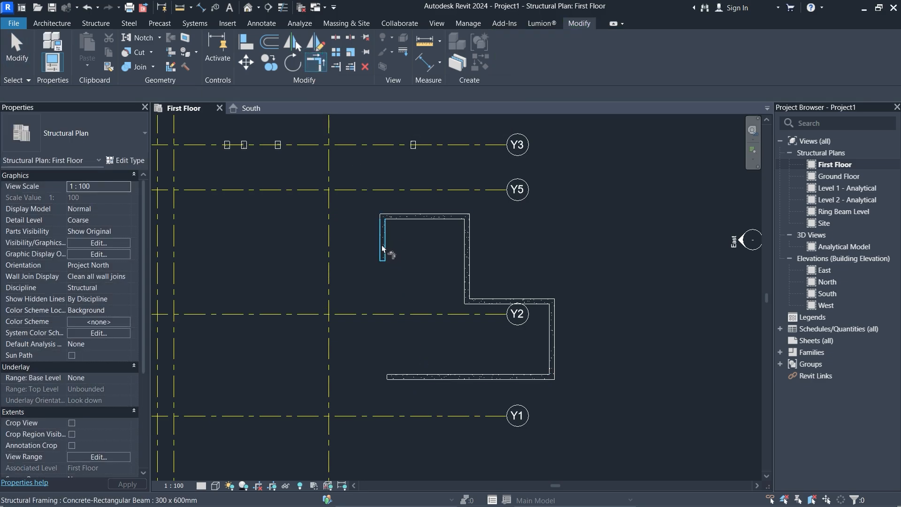
{"action": "left_click", "coordinate": [383, 249]}
{"action": "left_click", "coordinate": [415, 376]}
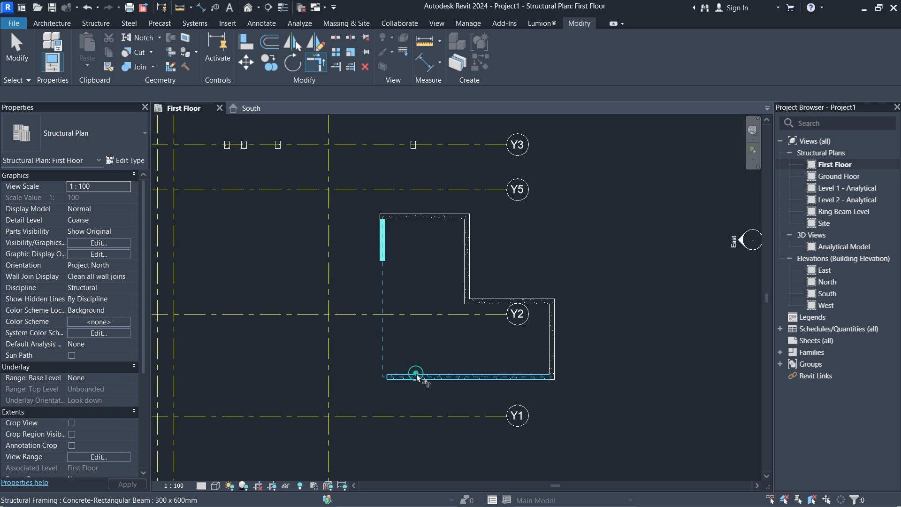
{"action": "key", "text": "Escape"}
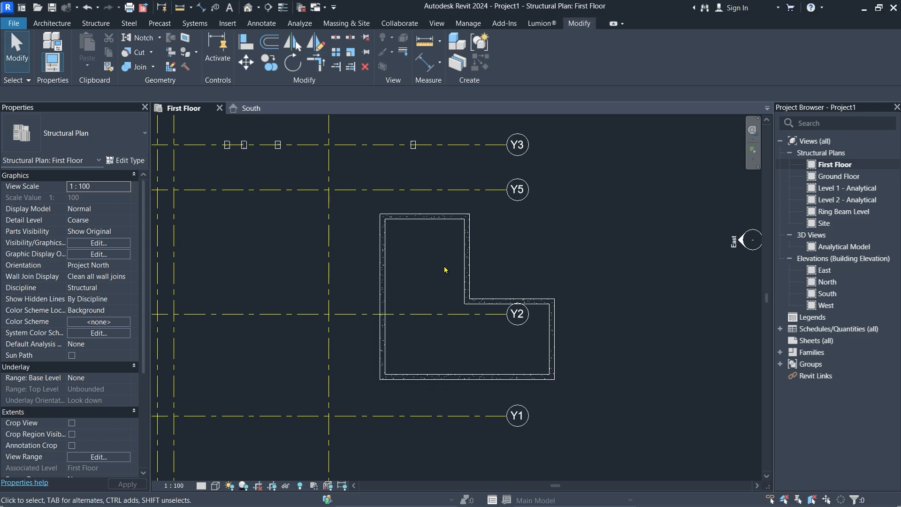
Create two similar short horizontal beams running inward from the upper right vertical beam, the first from its midpoint.
{"action": "left_click", "coordinate": [470, 278]}
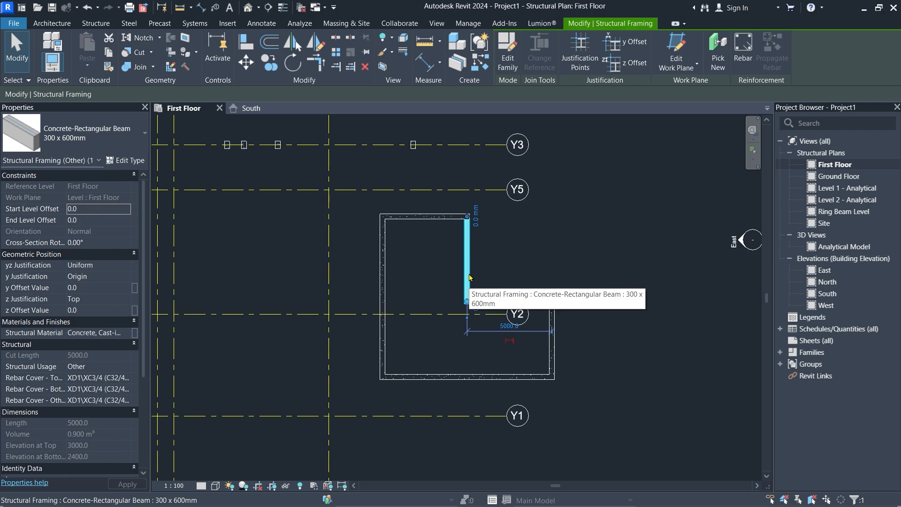
{"action": "key", "text": "c"}
{"action": "key", "text": "s"}
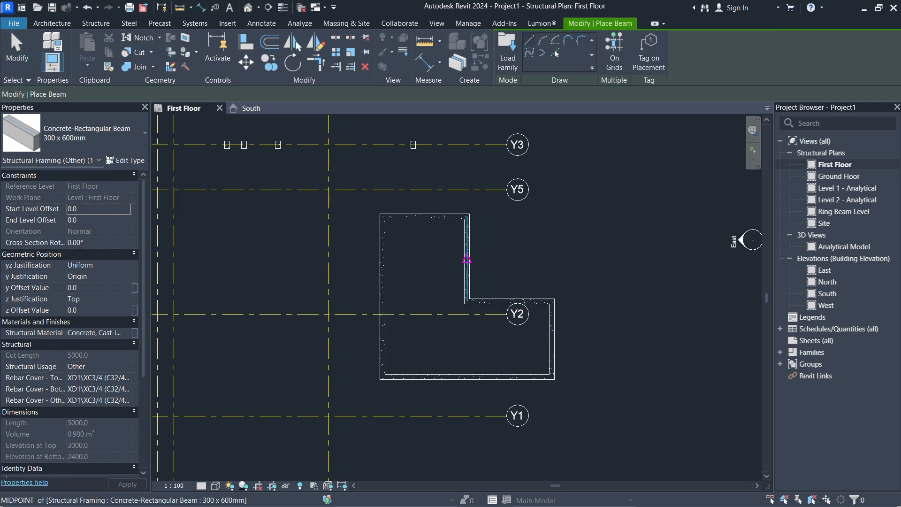
{"action": "left_click", "coordinate": [466, 261]}
{"action": "left_click", "coordinate": [426, 261]}
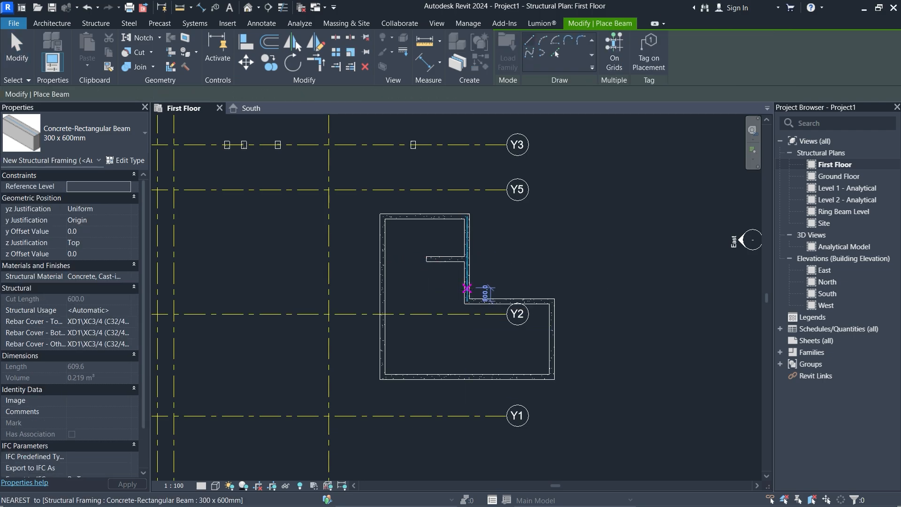
{"action": "left_click", "coordinate": [467, 289]}
{"action": "left_click", "coordinate": [431, 289]}
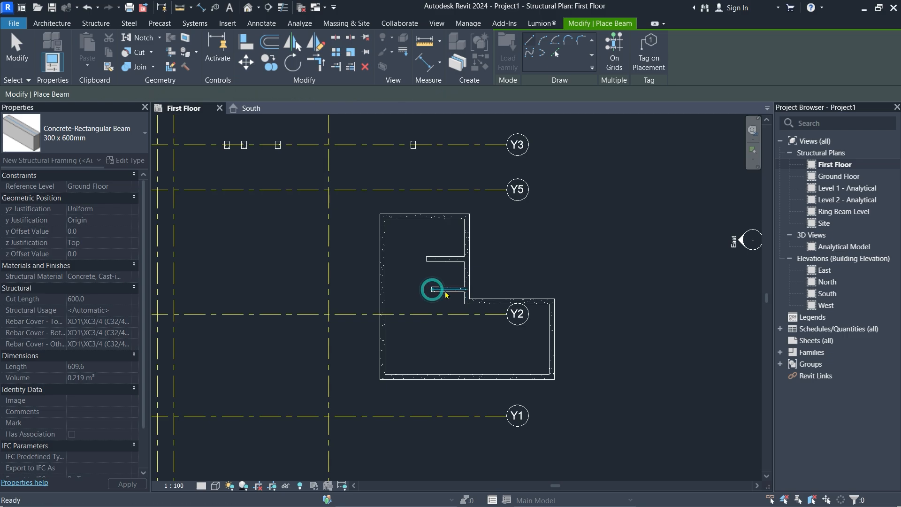
{"action": "key", "text": "Escape"}
{"action": "key", "text": "Escape"}
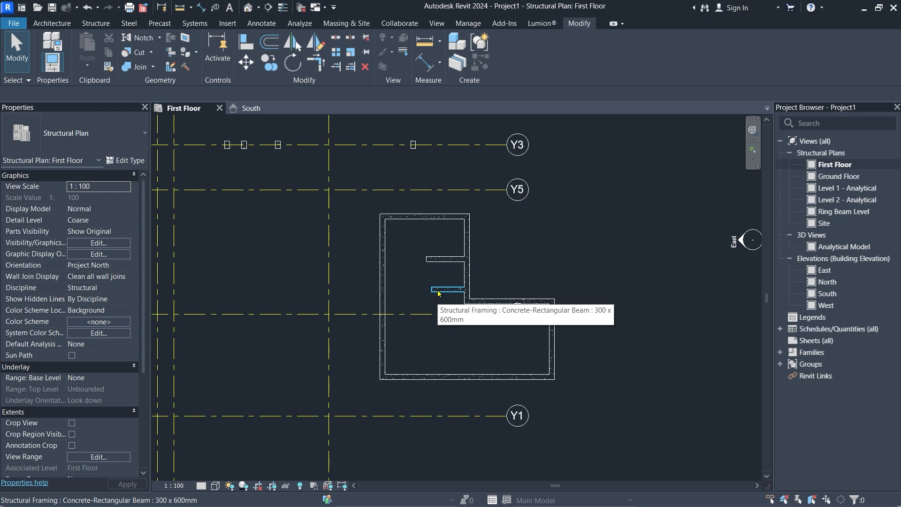
Draw two longer horizontal beams running inward from the lower right vertical beam, stopping short of the left beam.
{"action": "key", "text": "b"}
{"action": "key", "text": "m"}
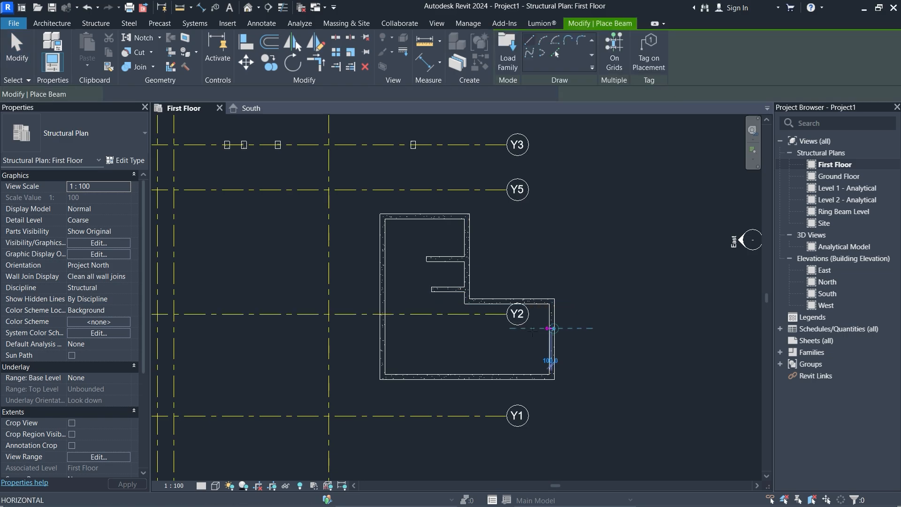
{"action": "left_click", "coordinate": [432, 330]}
{"action": "key", "text": "Escape"}
{"action": "left_click", "coordinate": [548, 355]}
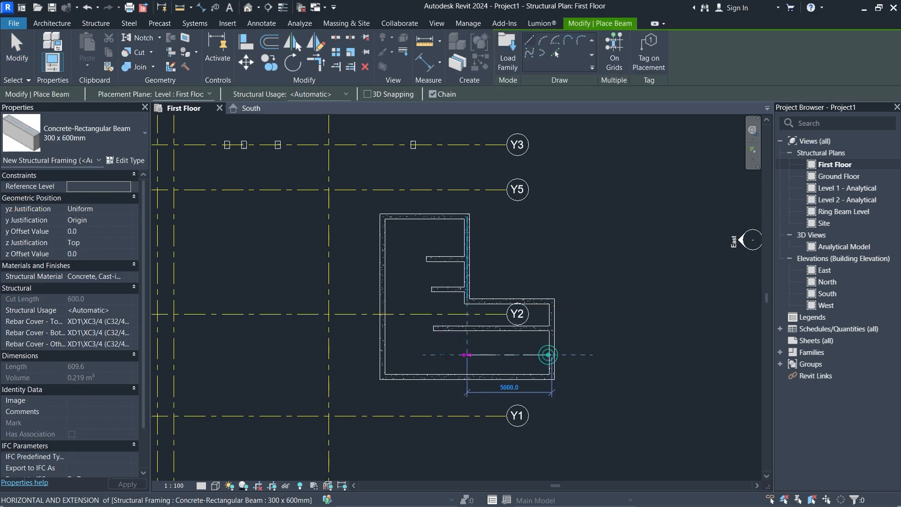
{"action": "left_click", "coordinate": [445, 355]}
{"action": "key", "text": "Escape"}
{"action": "key", "text": "Escape"}
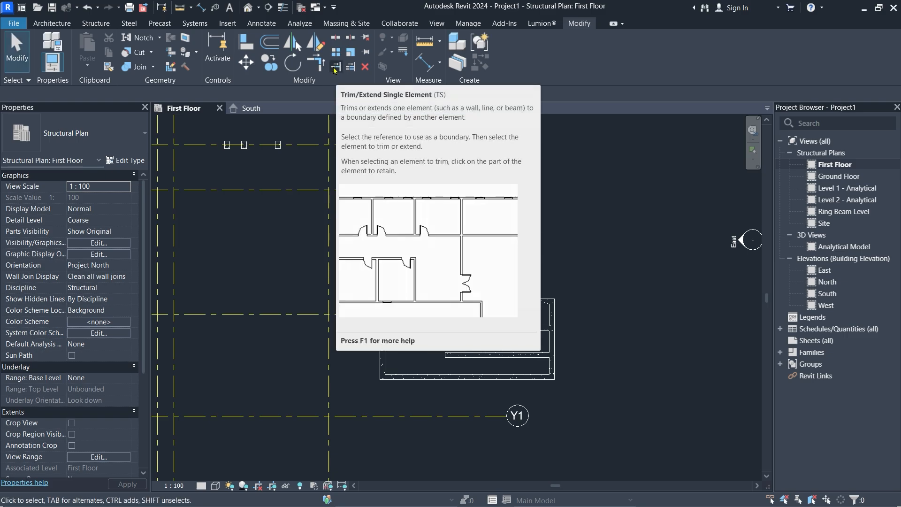
Extend the uppermost inner beam to the inner face of the left vertical beam with Trim/Extend Single Element.
{"action": "left_click", "coordinate": [335, 68]}
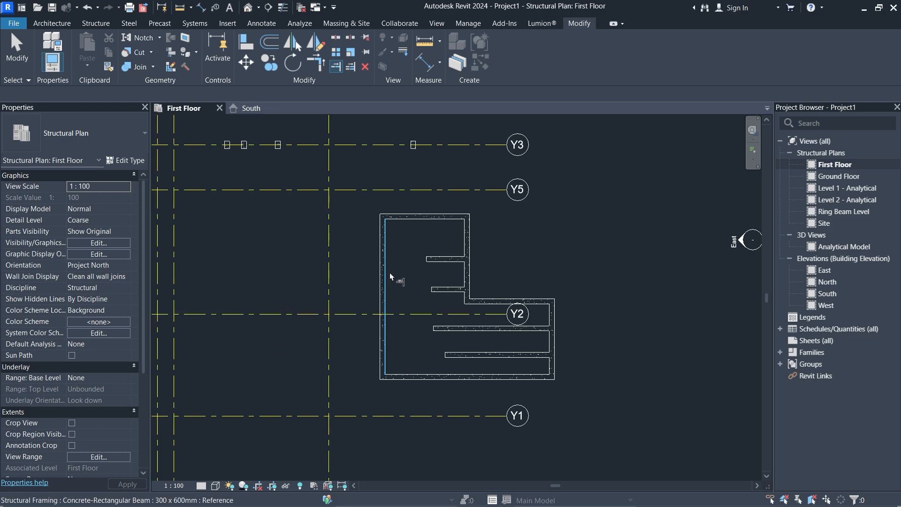
{"action": "scroll", "coordinate": [390, 276], "scroll_direction": "up", "scroll_amount": 3}
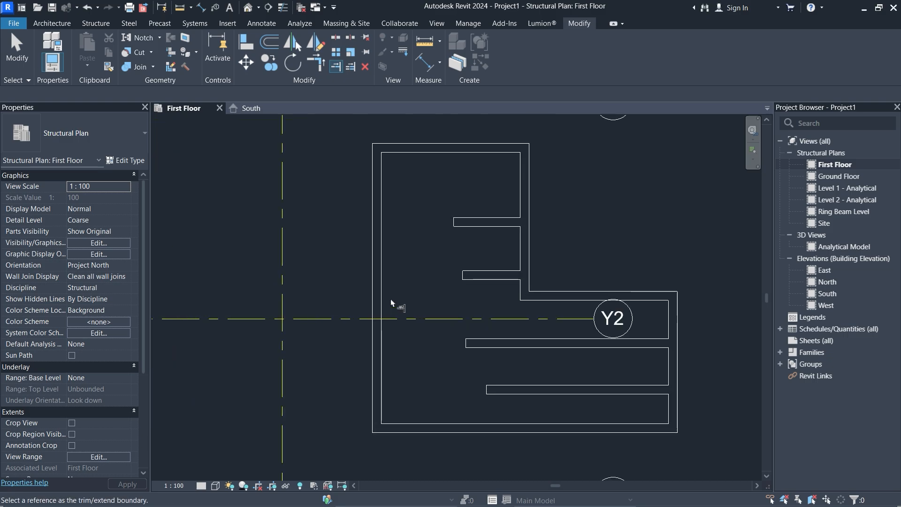
{"action": "left_click", "coordinate": [382, 263]}
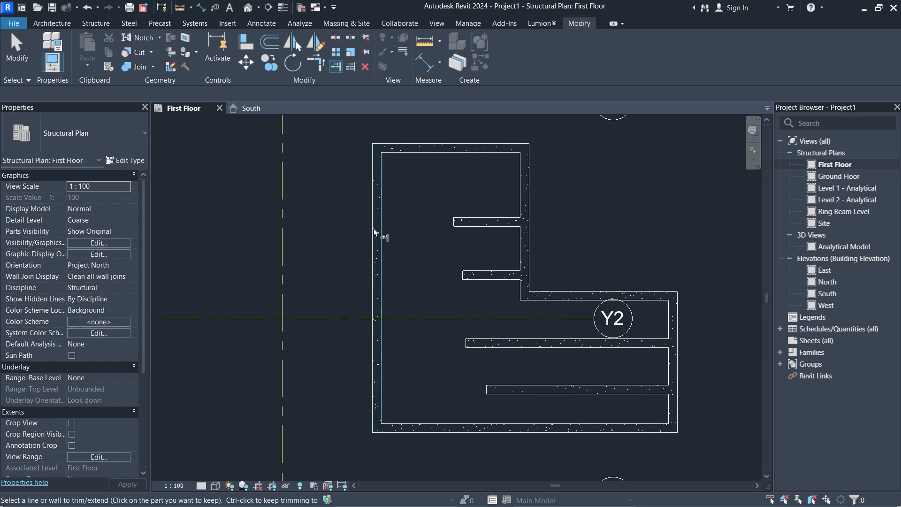
{"action": "left_click", "coordinate": [463, 222]}
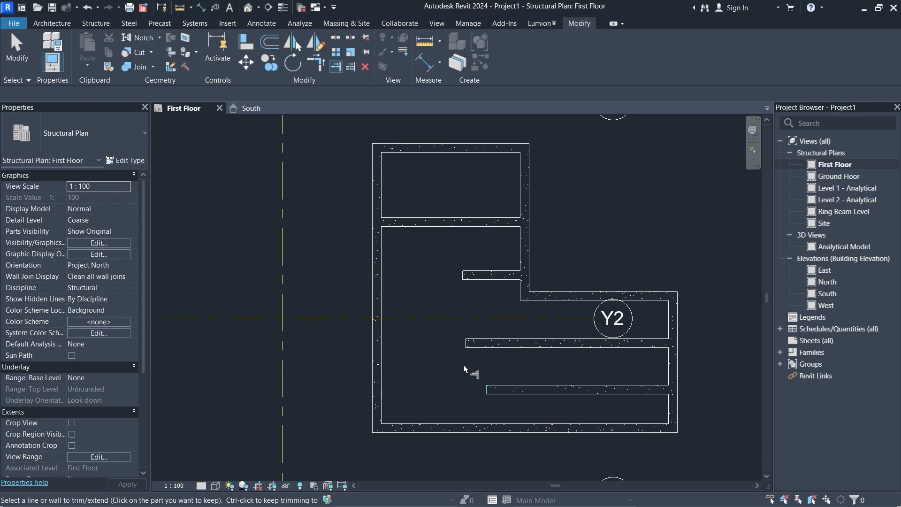
Extend the other three inner beams to the left vertical beam one at a time with Trim/Extend Single Element.
{"action": "left_click", "coordinate": [334, 65]}
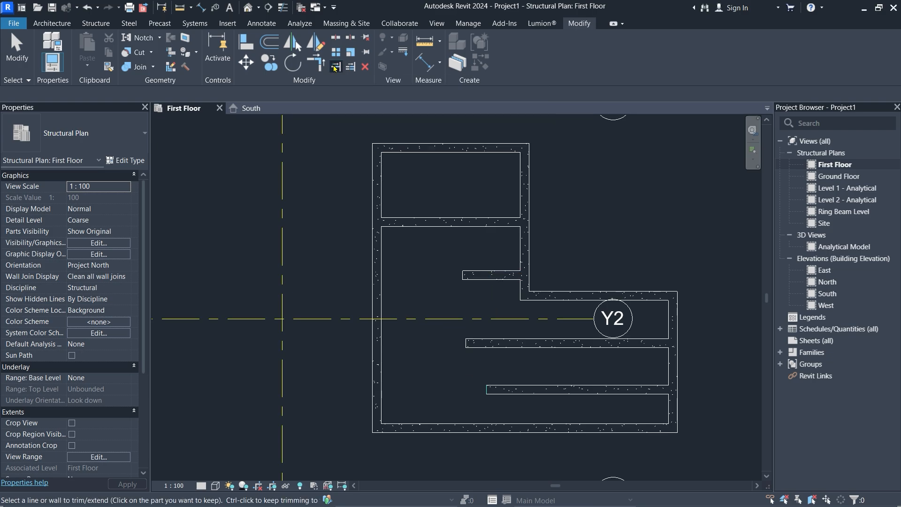
{"action": "left_click", "coordinate": [382, 263]}
{"action": "left_click", "coordinate": [478, 277]}
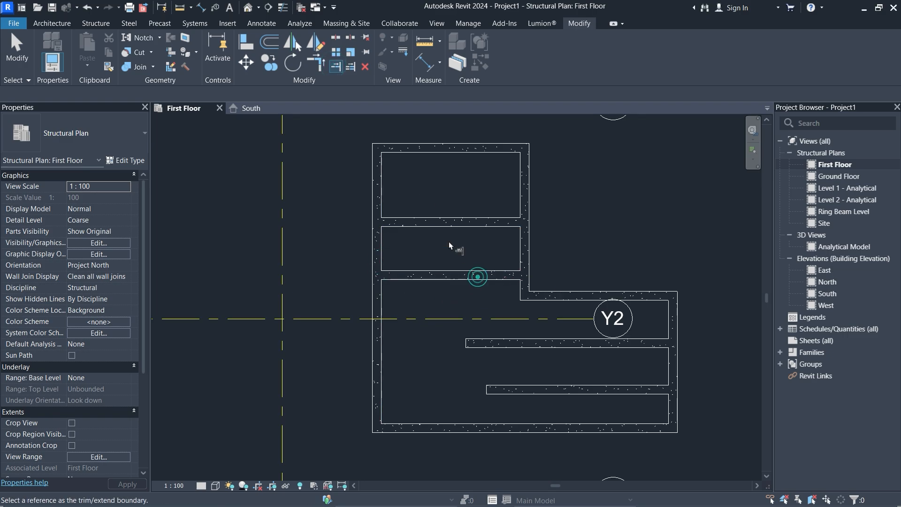
{"action": "left_click", "coordinate": [338, 65]}
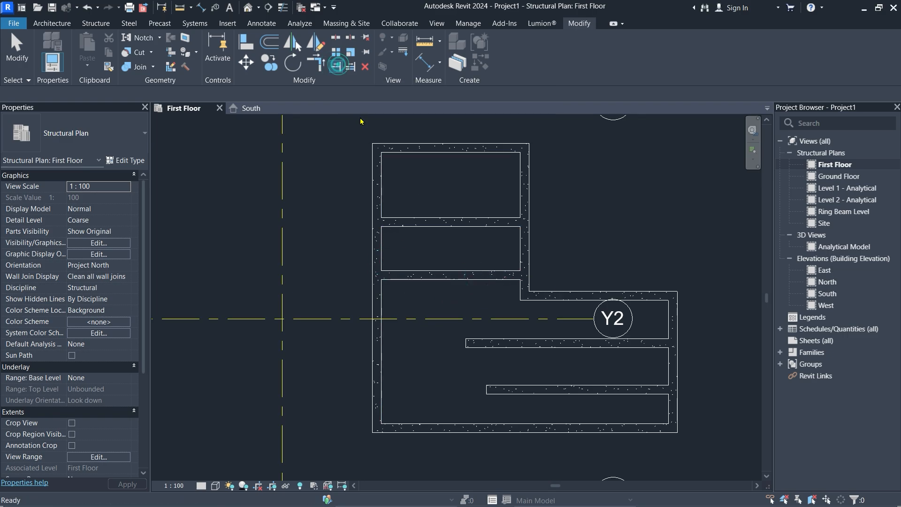
{"action": "left_click", "coordinate": [383, 369]}
{"action": "left_click", "coordinate": [464, 345]}
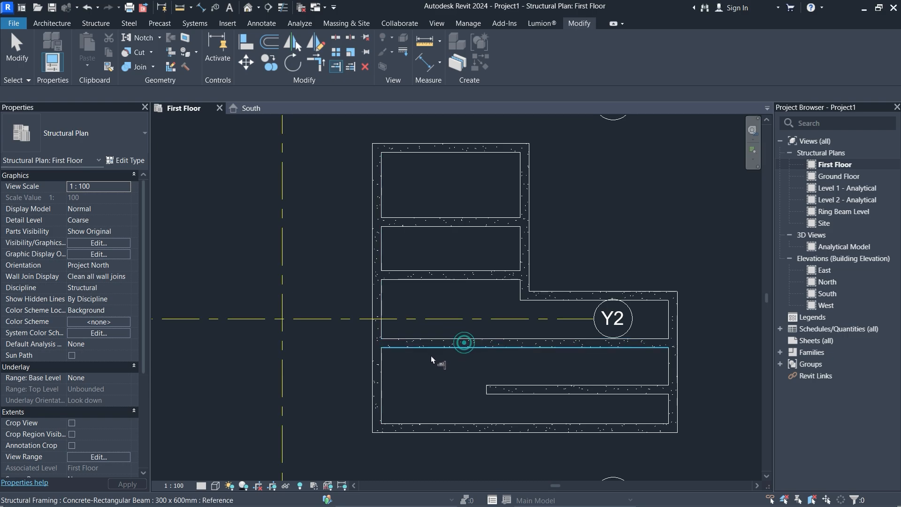
{"action": "left_click", "coordinate": [336, 66]}
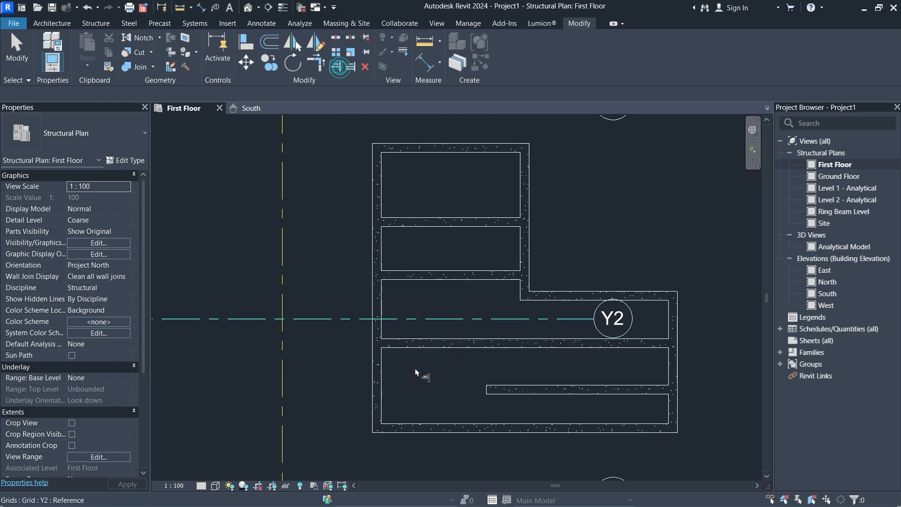
{"action": "left_click", "coordinate": [383, 398]}
{"action": "left_click", "coordinate": [497, 392]}
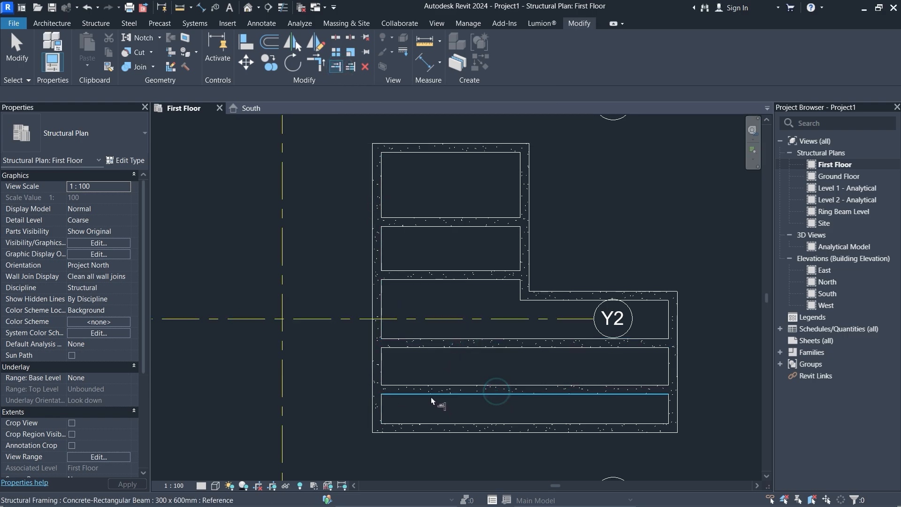
Undo the last three beam extensions and leave the Trim/Extend Single Element command.
{"action": "key", "text": "ctrl+z"}
{"action": "key", "text": "ctrl+z"}
{"action": "key", "text": "ctrl+z"}
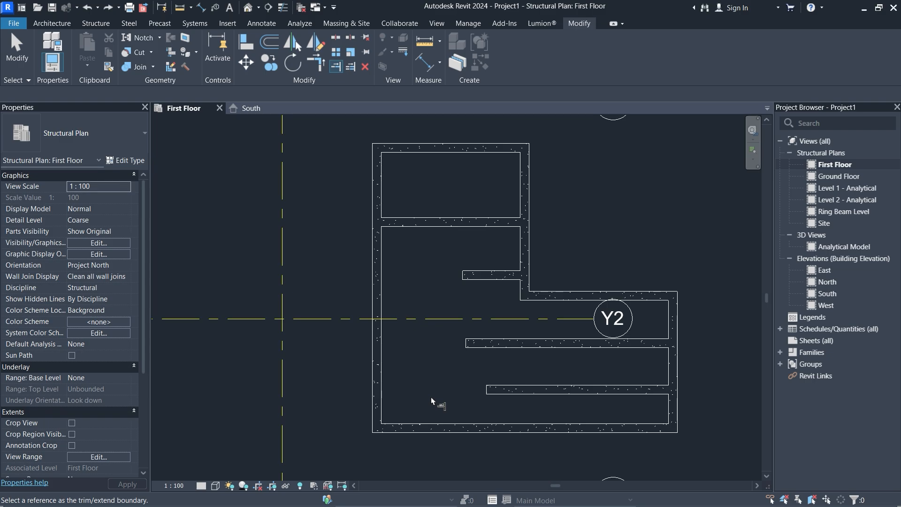
{"action": "key", "text": "Escape"}
Extend the three lower inner beams to the left vertical beam's inner face, picking each one with Trim/Extend Multiple Elements.
{"action": "left_click", "coordinate": [351, 66]}
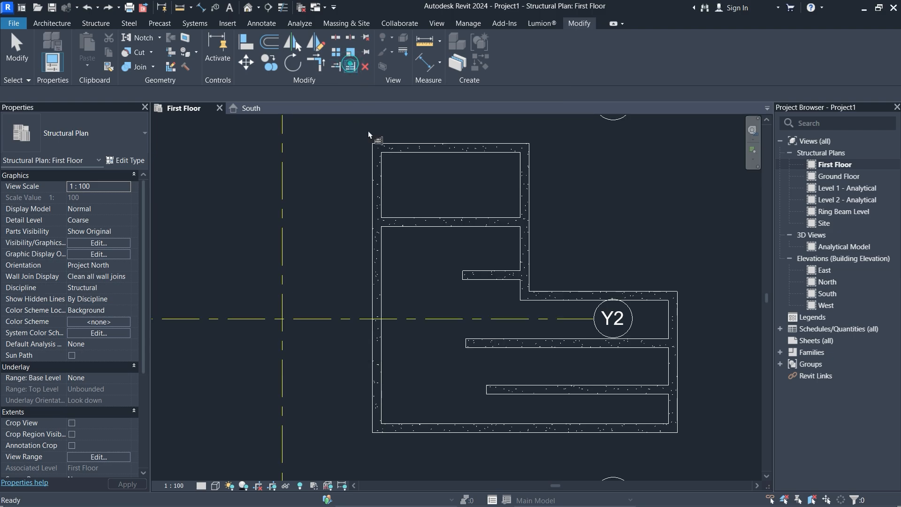
{"action": "left_click", "coordinate": [386, 294]}
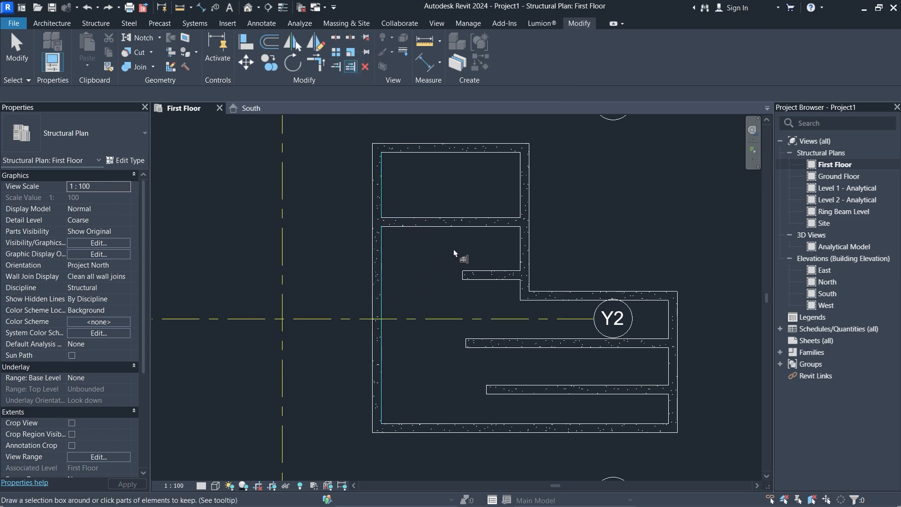
{"action": "left_click", "coordinate": [469, 274]}
{"action": "left_click", "coordinate": [479, 343]}
{"action": "left_click", "coordinate": [502, 390]}
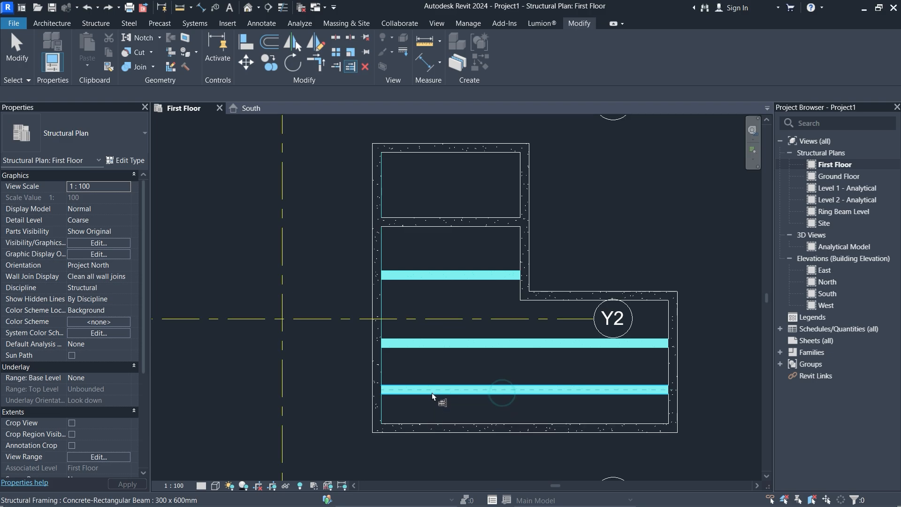
{"action": "key", "text": "Escape"}
{"action": "key", "text": "Escape"}
Undo the inner beam extensions, including the uppermost one, and a trial trim of the second-lowest inner beam.
{"action": "key", "text": "ctrl+z"}
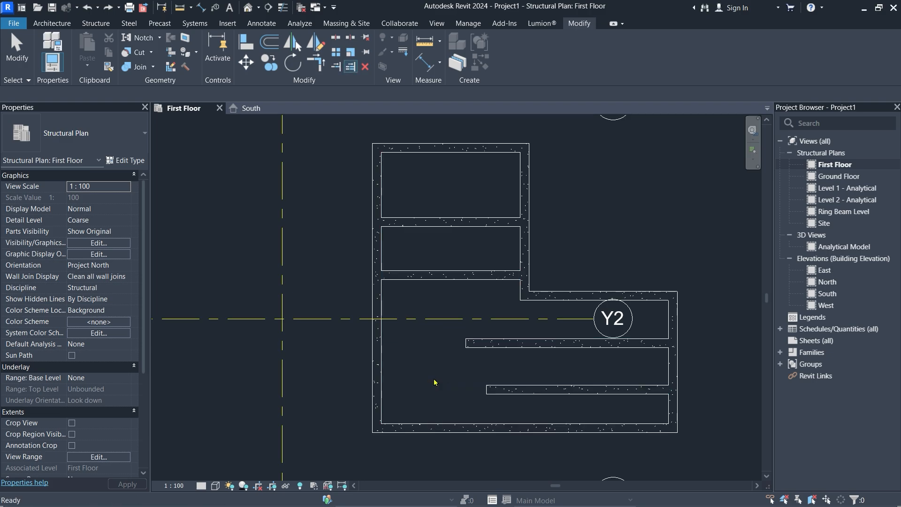
{"action": "left_click", "coordinate": [499, 402]}
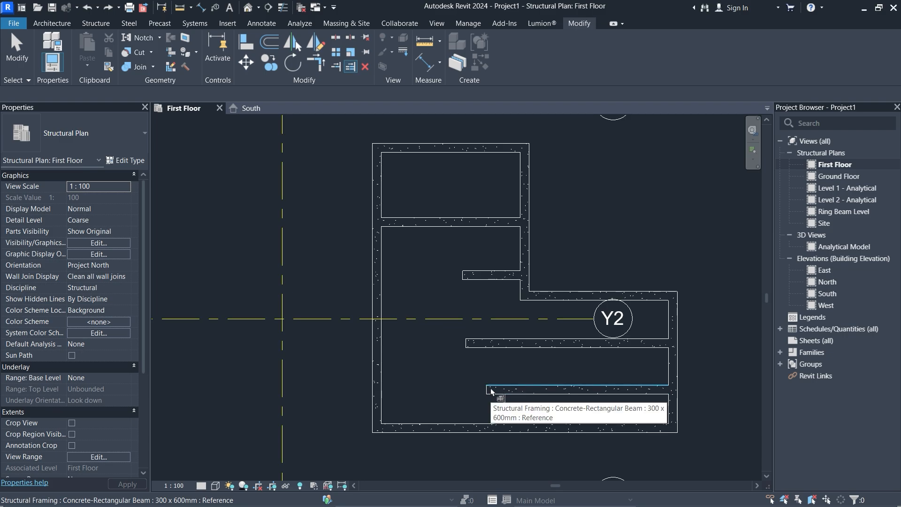
{"action": "left_click", "coordinate": [472, 340]}
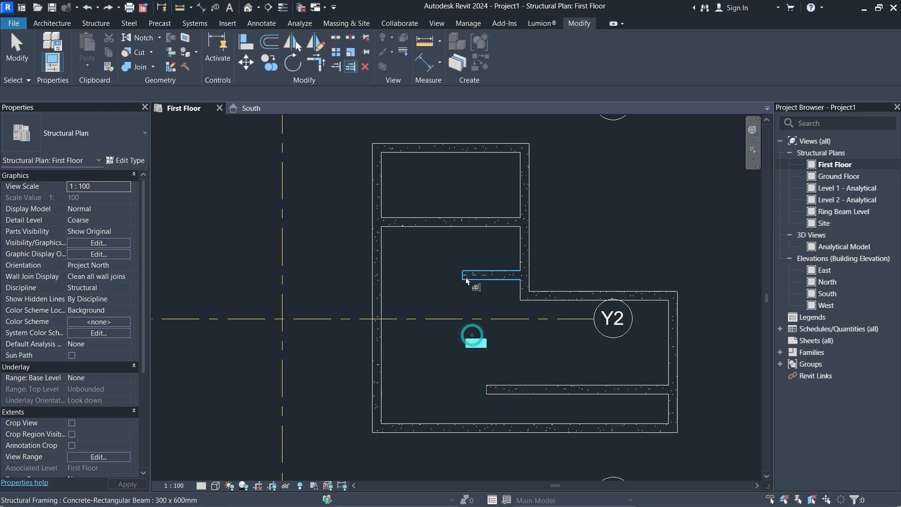
{"action": "key", "text": "ctrl+z"}
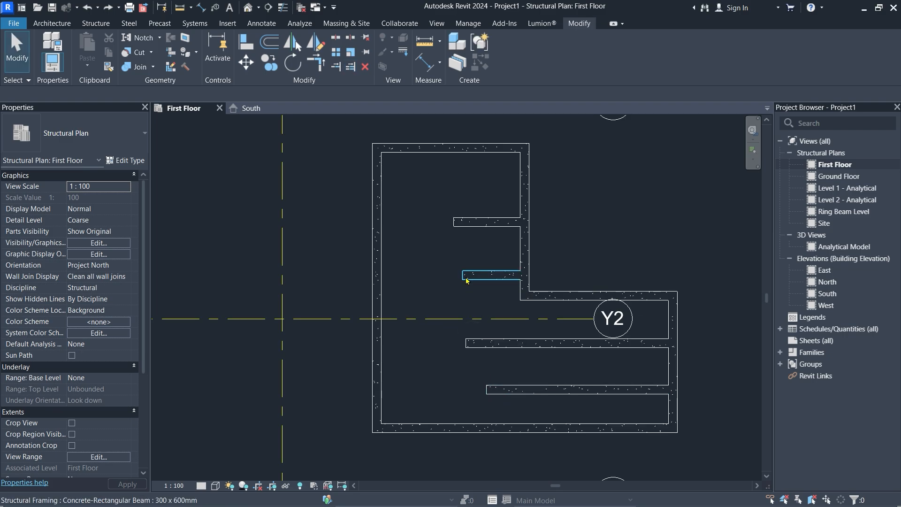
Extend the three lower inner beams together to the left vertical beam's inner face with a selection box in Trim/Extend Multiple Elements.
{"action": "left_click", "coordinate": [350, 66]}
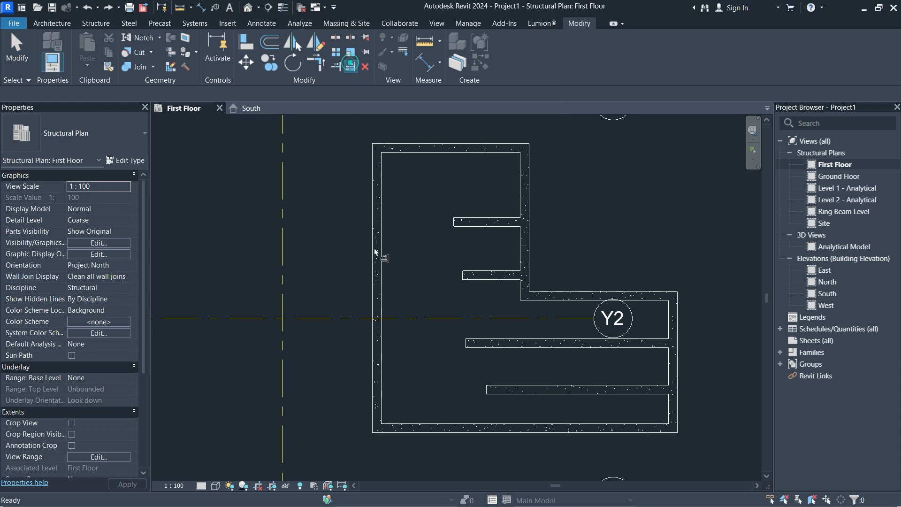
{"action": "left_click", "coordinate": [380, 360]}
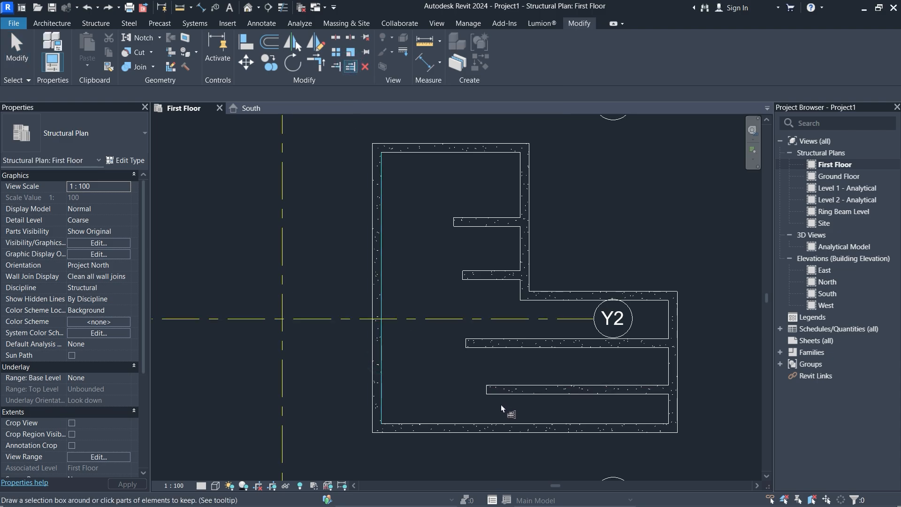
{"action": "left_click_drag", "start_coordinate": [500, 403], "coordinate": [443, 257]}
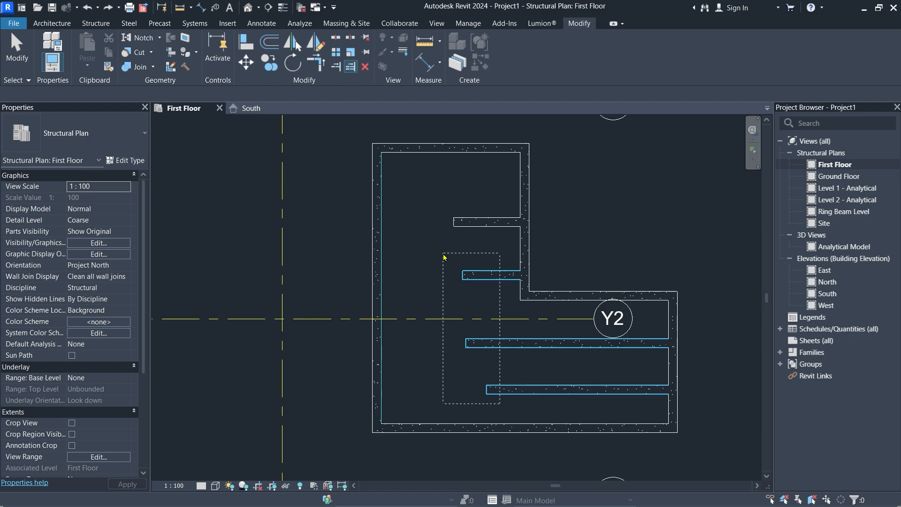
{"action": "left_click_drag", "start_coordinate": [500, 403], "coordinate": [443, 257]}
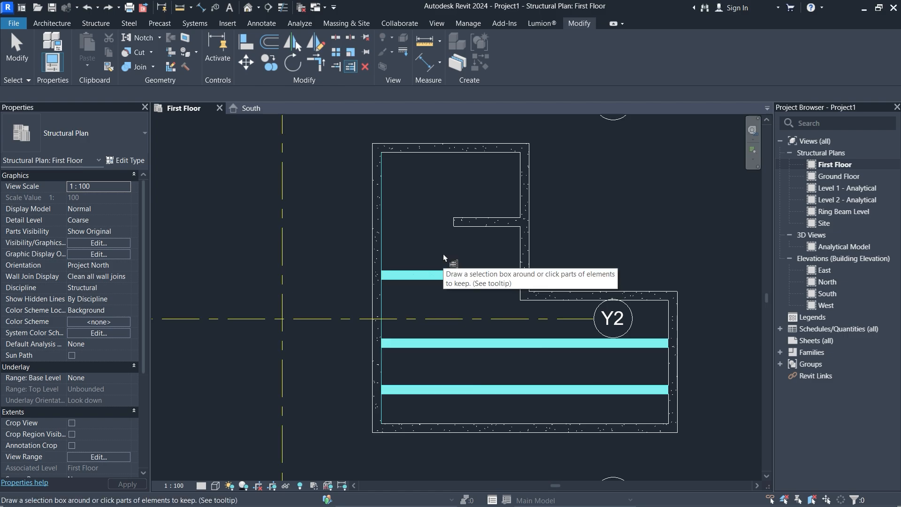
{"action": "key", "text": "Escape"}
{"action": "key", "text": "Escape"}
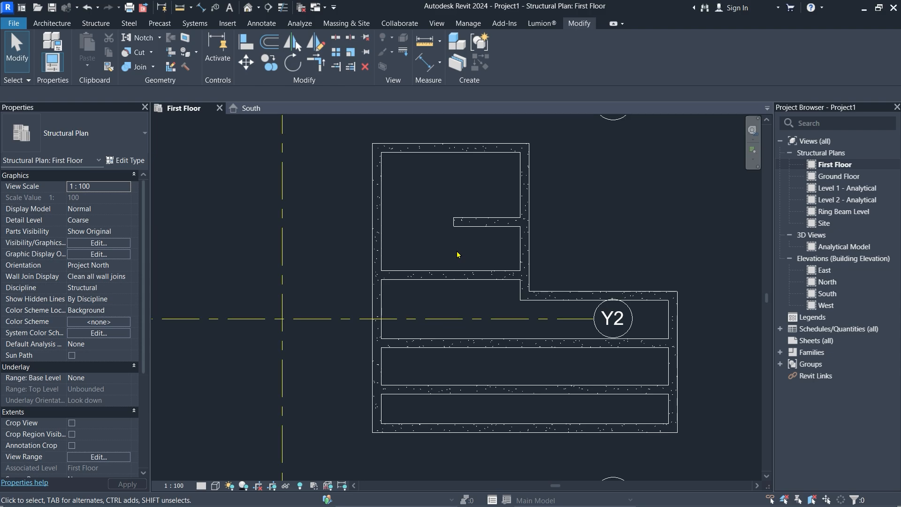